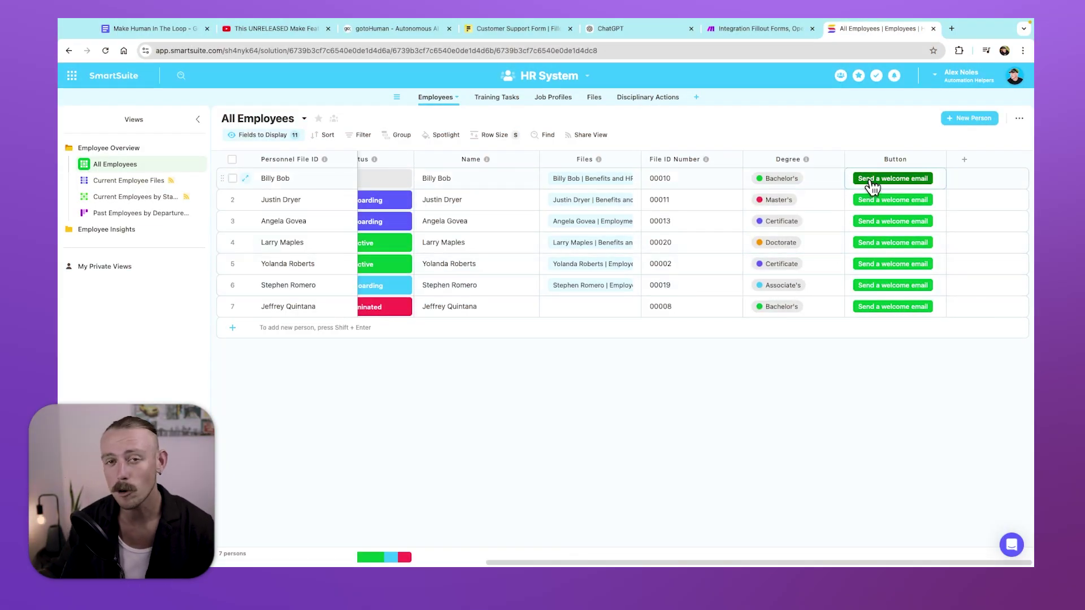
- Scroll the All Employees table left and open Billy Bob's blank Status dropdown
scroll(874, 183, "left", 10)
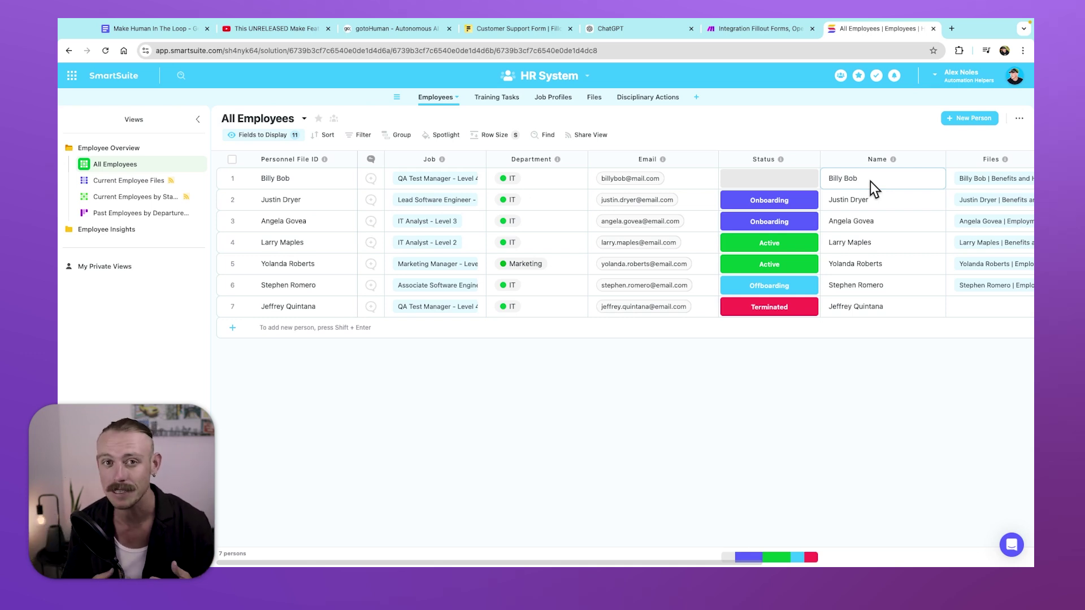
left_click(810, 183)
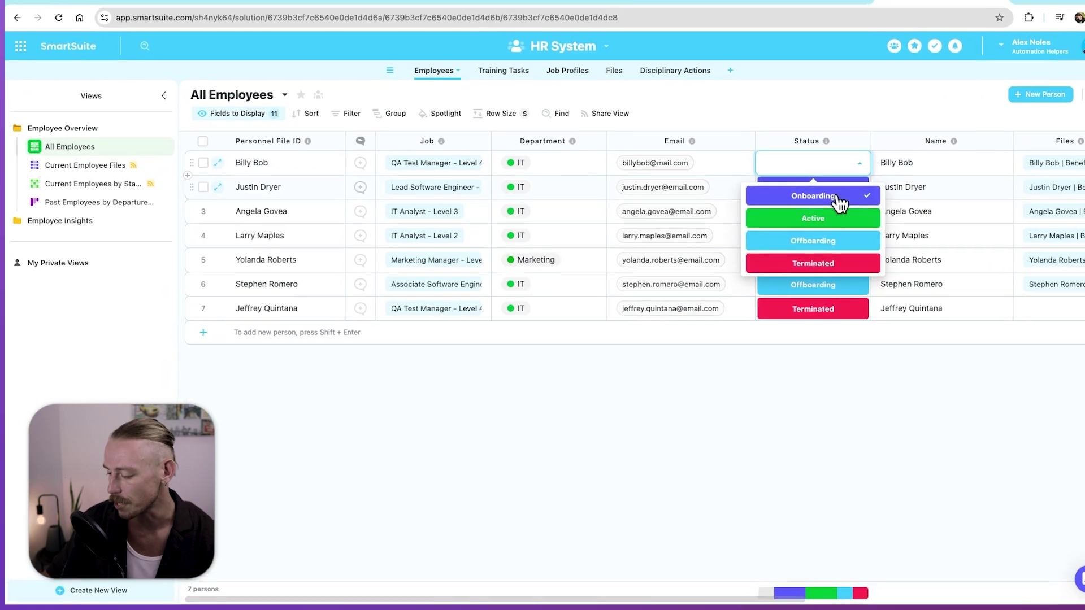
- Set Billy Bob's Status to Onboarding, view HR System Automations, then switch to Make's webhook scenario
left_click(842, 195)
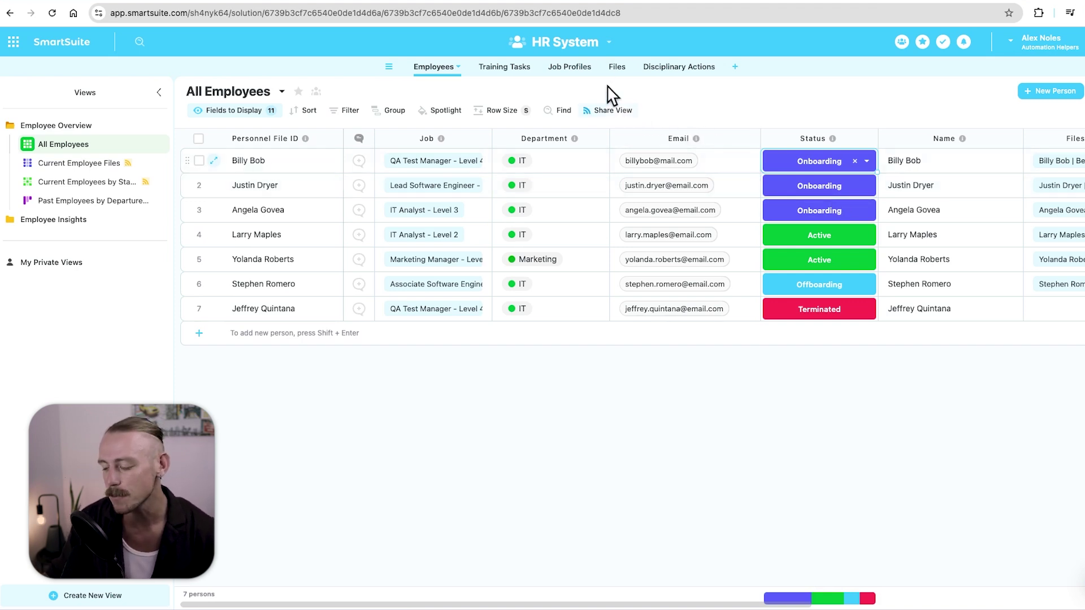
left_click(600, 51)
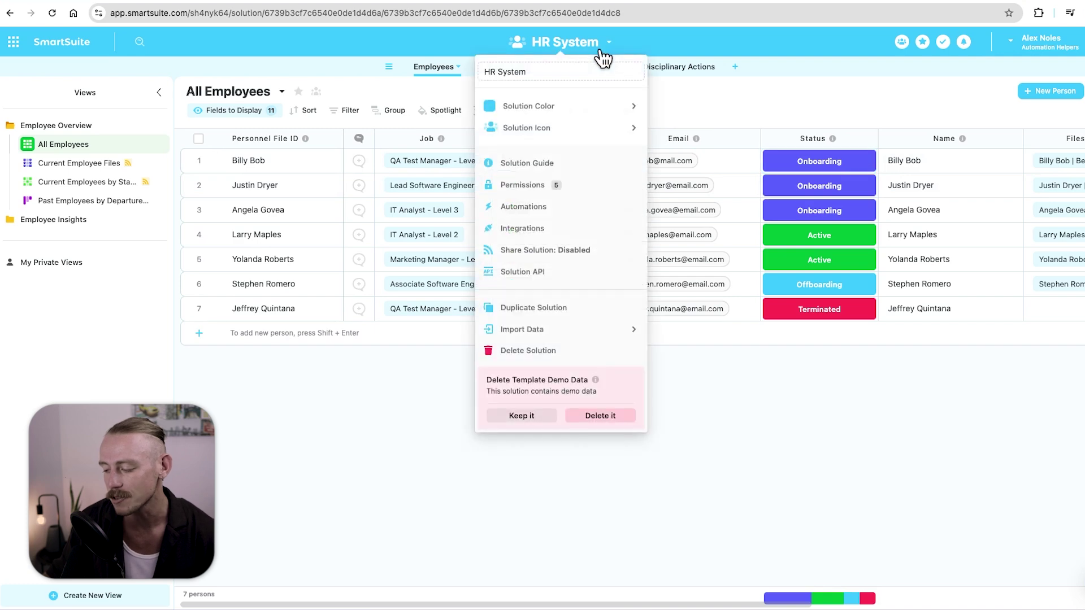
left_click(544, 207)
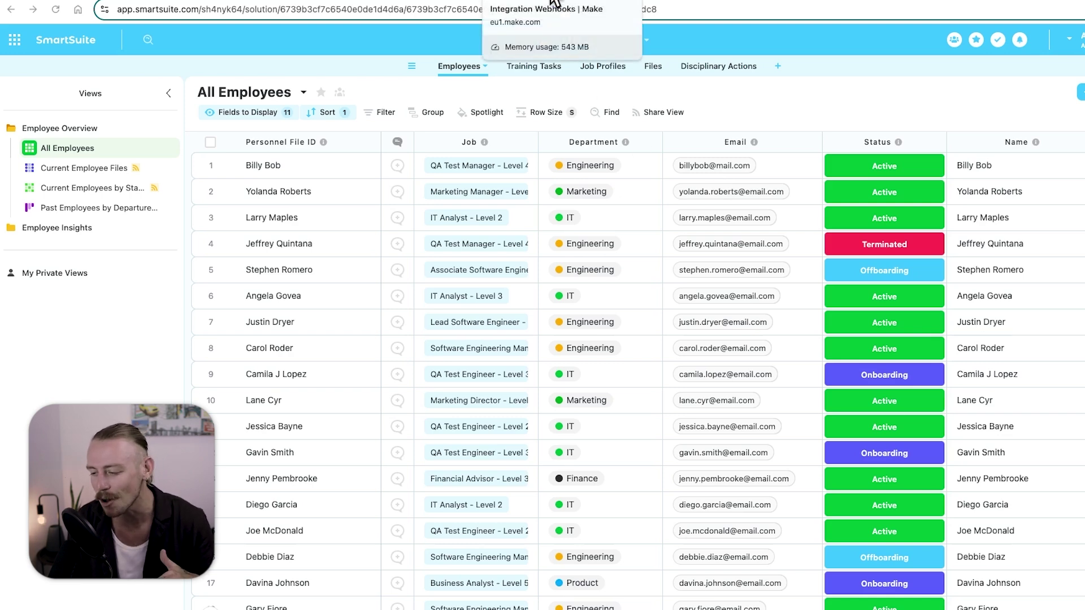
left_click(552, 2)
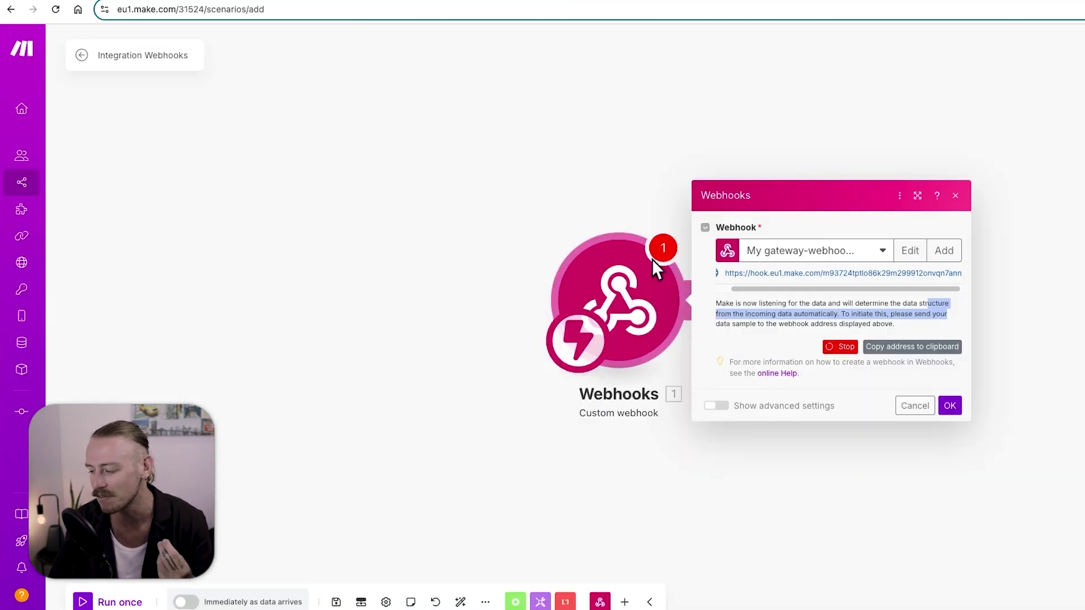
- Switch to Pipedream's Webhook Test workflow to view its HTTP trigger settings
left_click(727, 4)
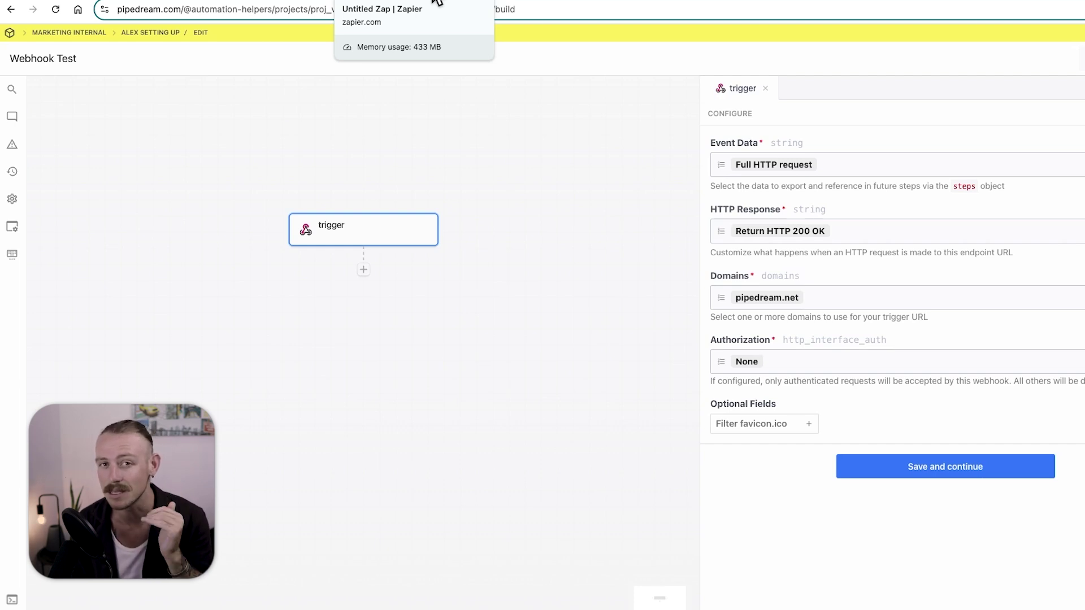
- Start a new Zap in Zapier with Webhooks by Zapier as the trigger app
left_click(435, 1)
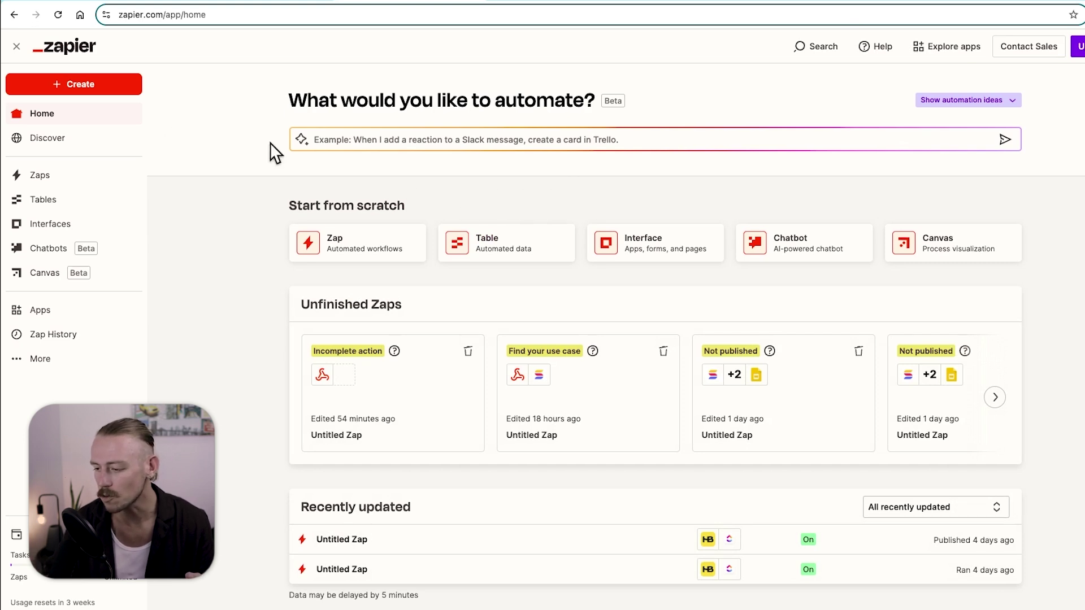
left_click(67, 86)
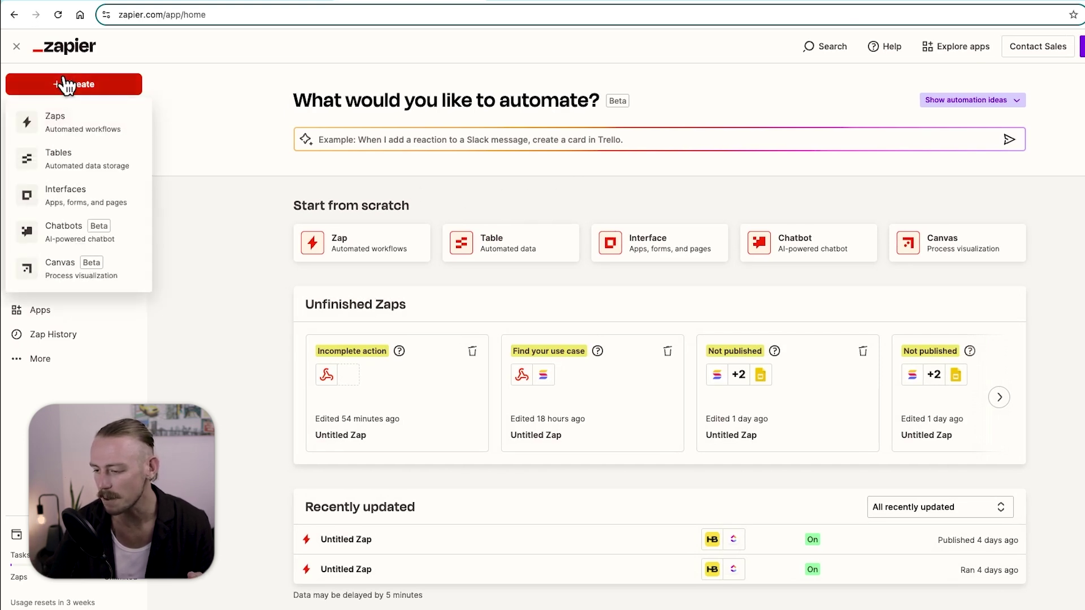
left_click(84, 121)
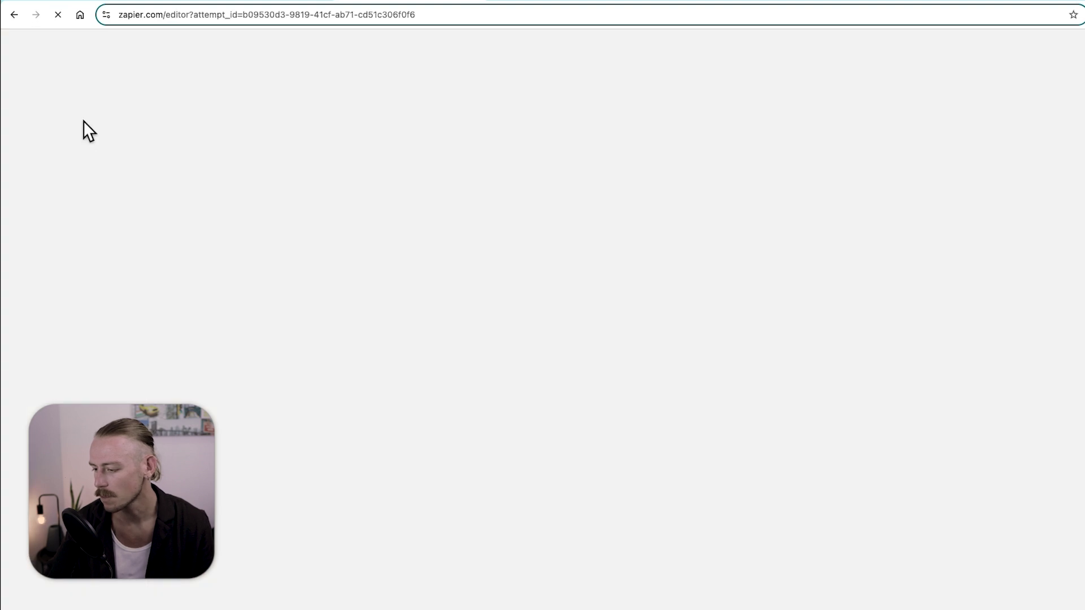
left_click(561, 233)
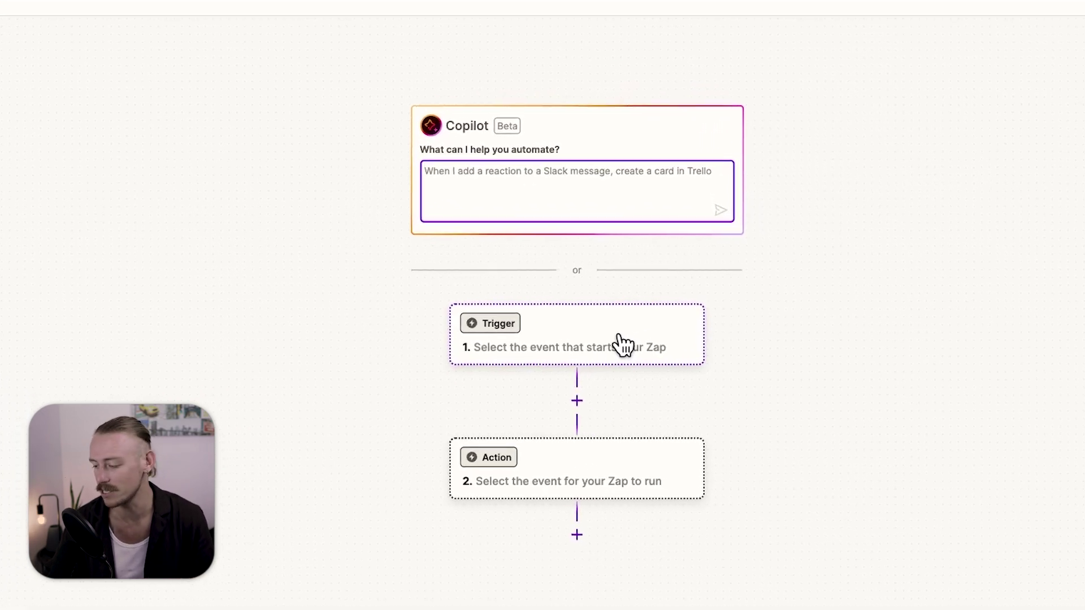
left_click(622, 347)
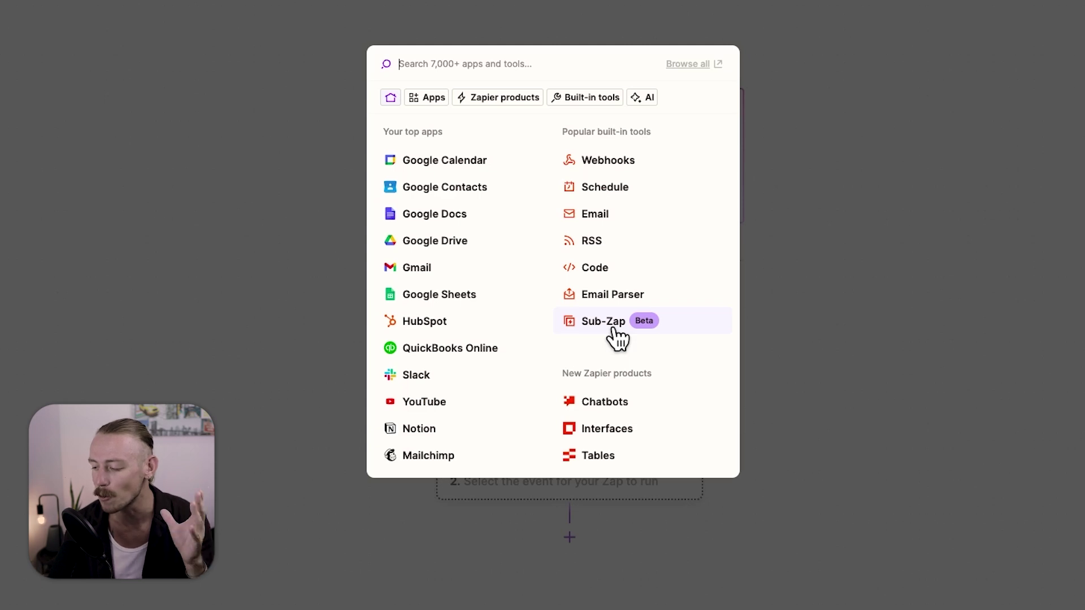
left_click(629, 165)
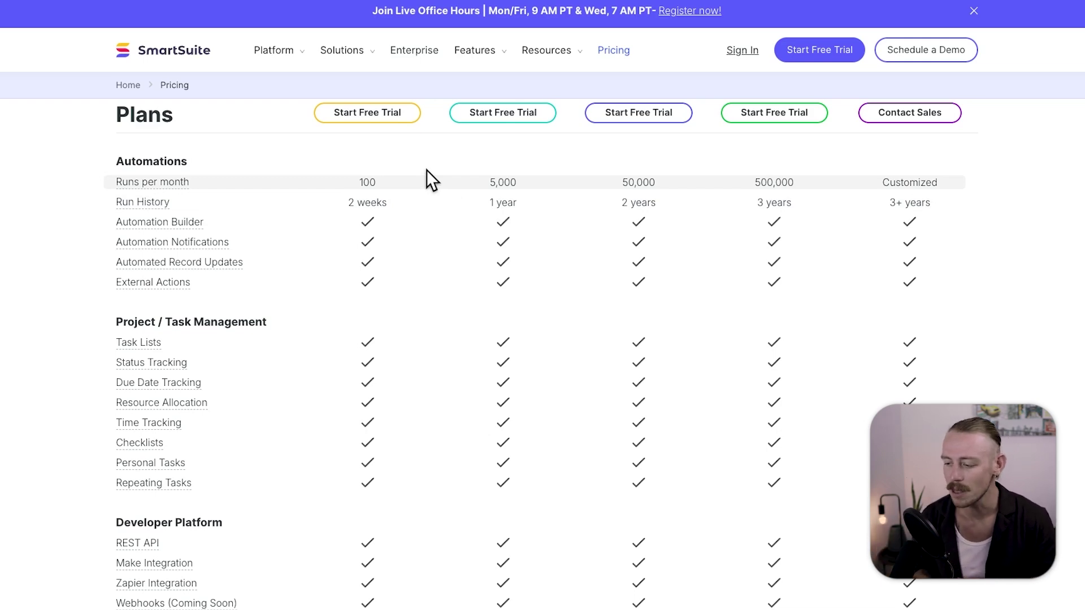
scroll(426, 170, "down", 1)
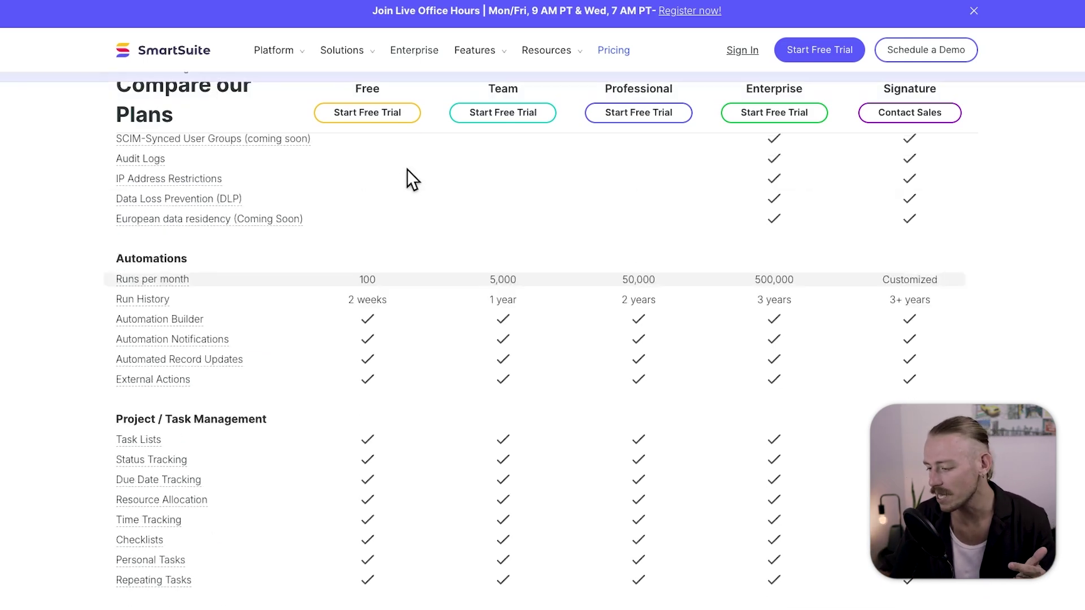
- Scroll SmartSuite's Compare our Plans table to review the Automations rows
scroll(407, 169, "up", 20)
scroll(407, 168, "down", 13)
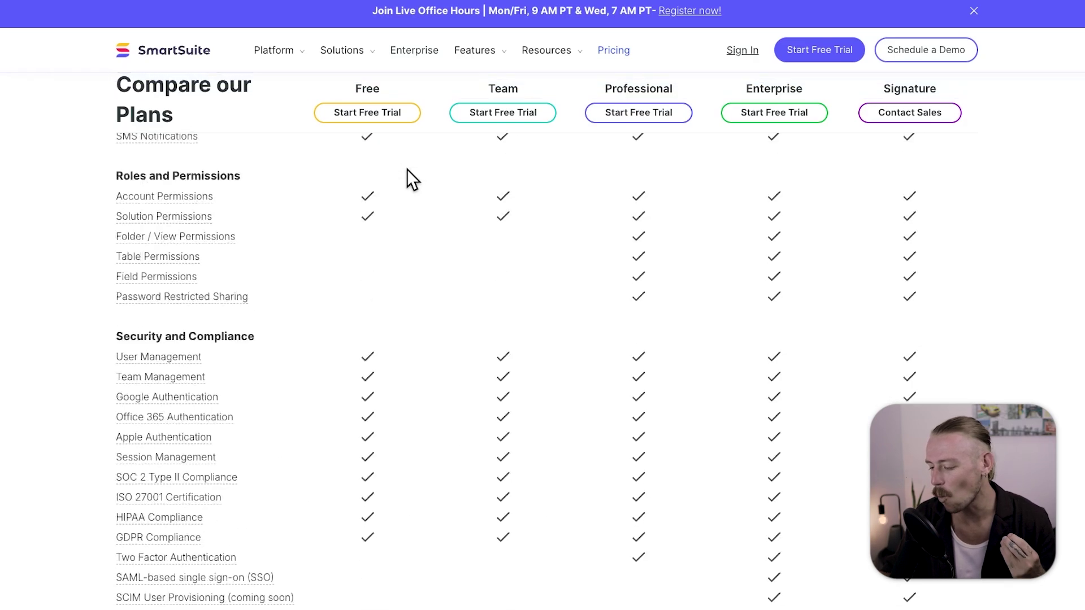
scroll(407, 168, "down", 8)
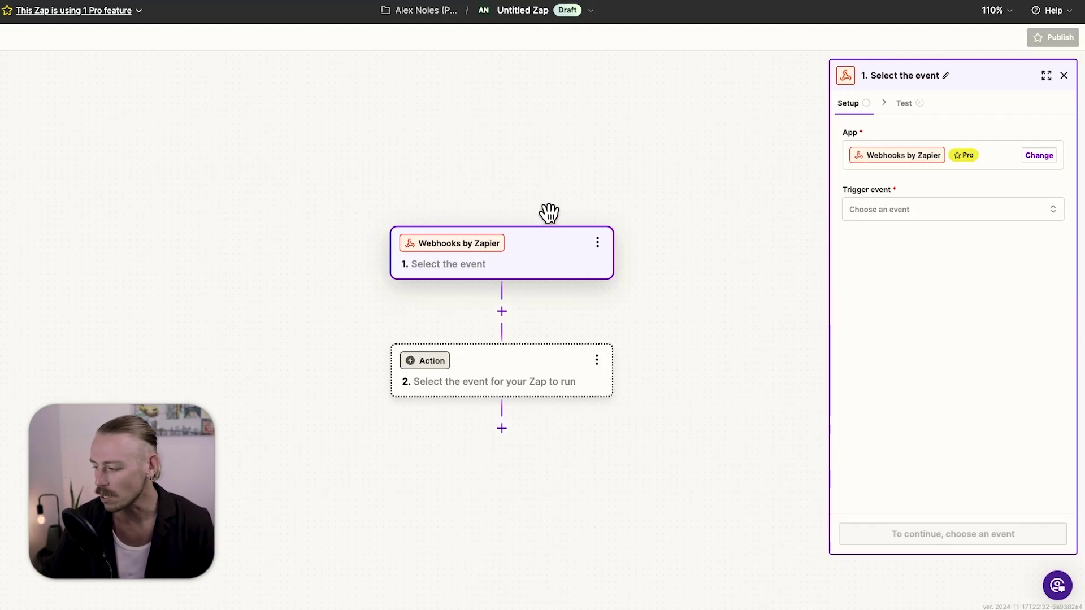
- Set the Webhooks trigger event to Catch Hook and continue through to its Test tab
left_click(939, 215)
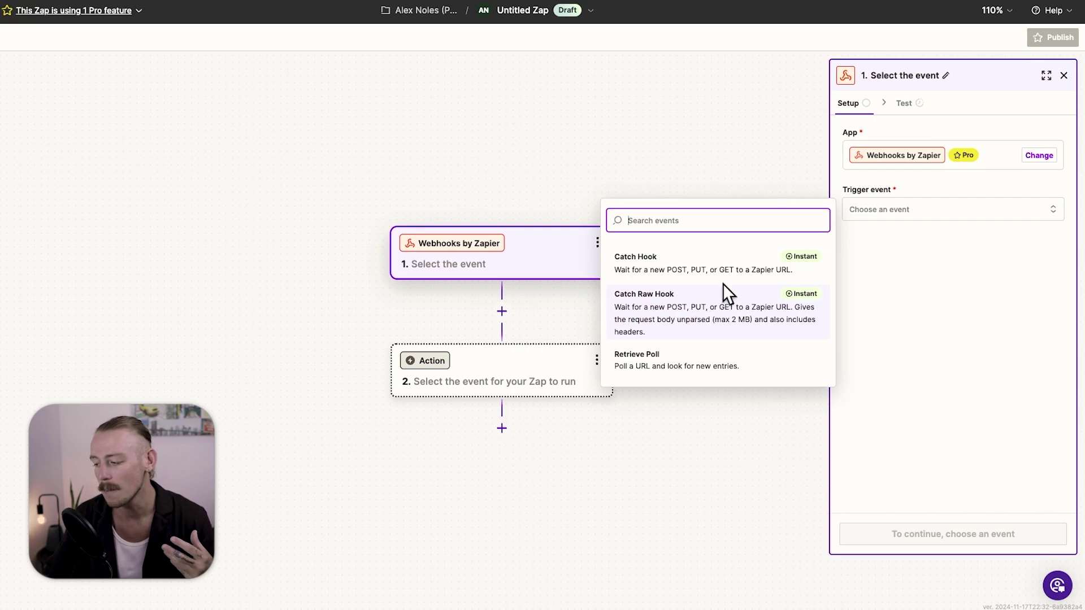
left_click(732, 270)
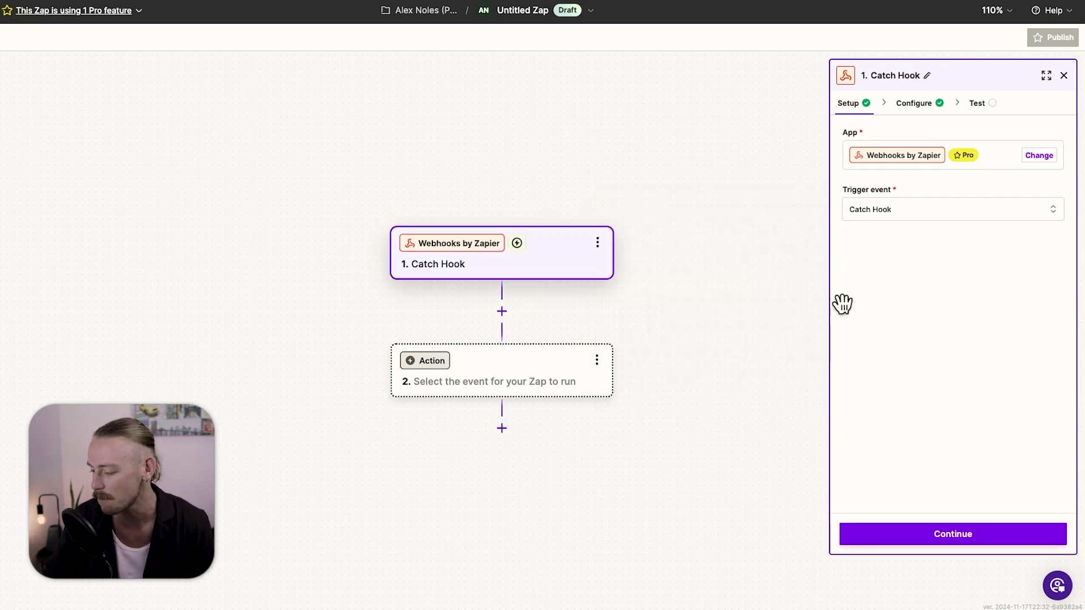
left_click(1005, 543)
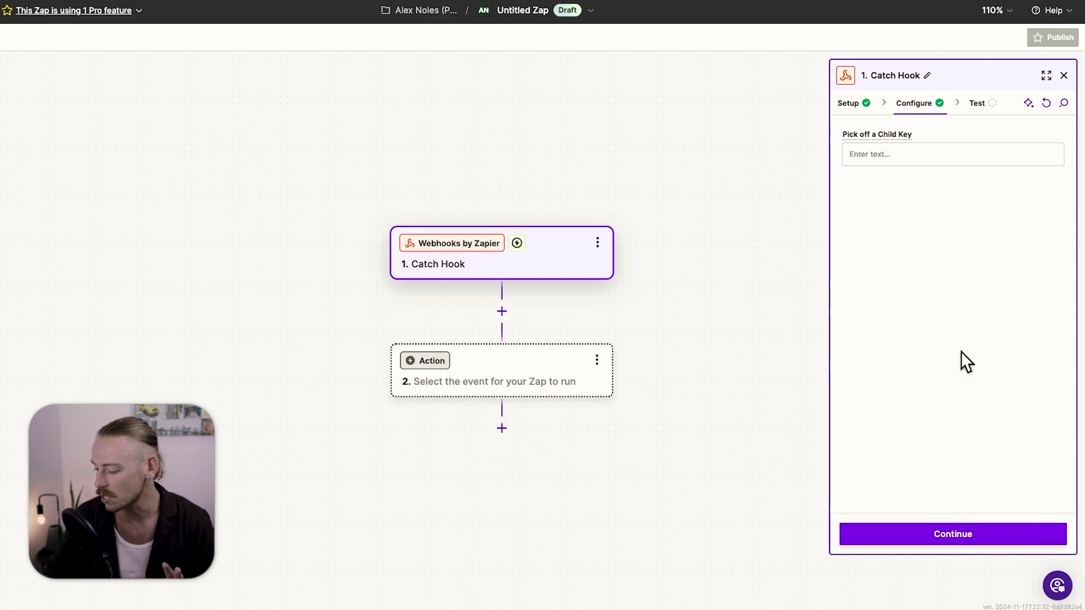
left_click(989, 537)
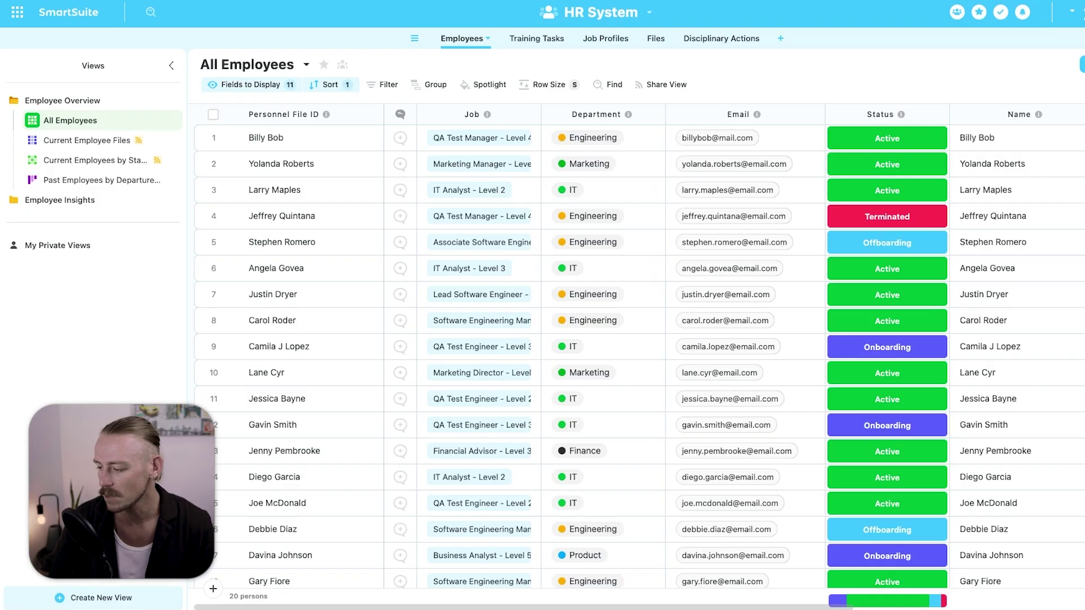
left_click(650, 16)
- Create the first HR System automation, triggered when an Employees record is updated
left_click(564, 187)
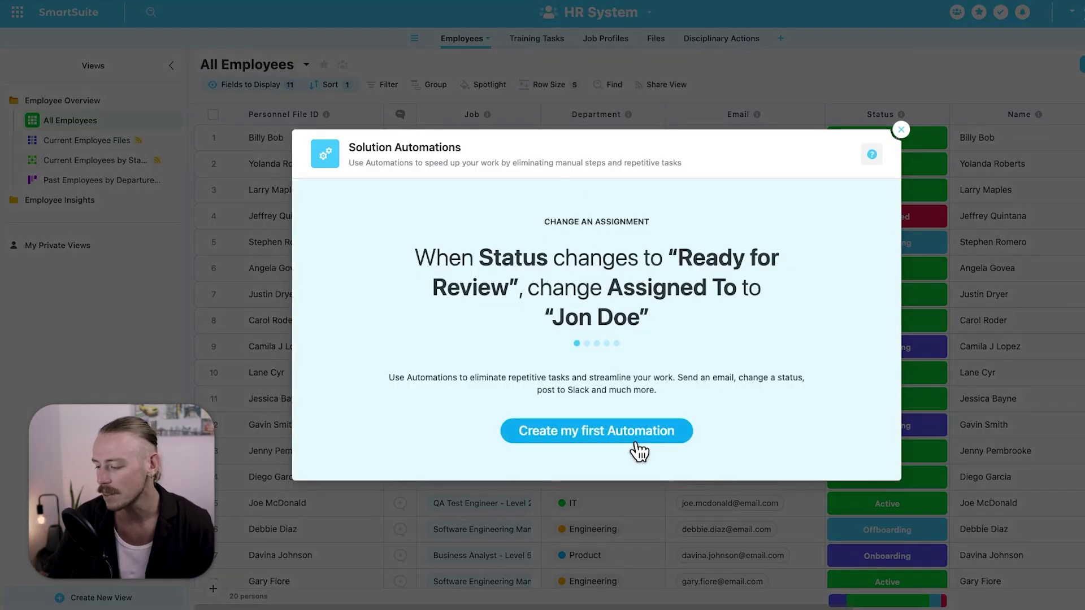
left_click(630, 435)
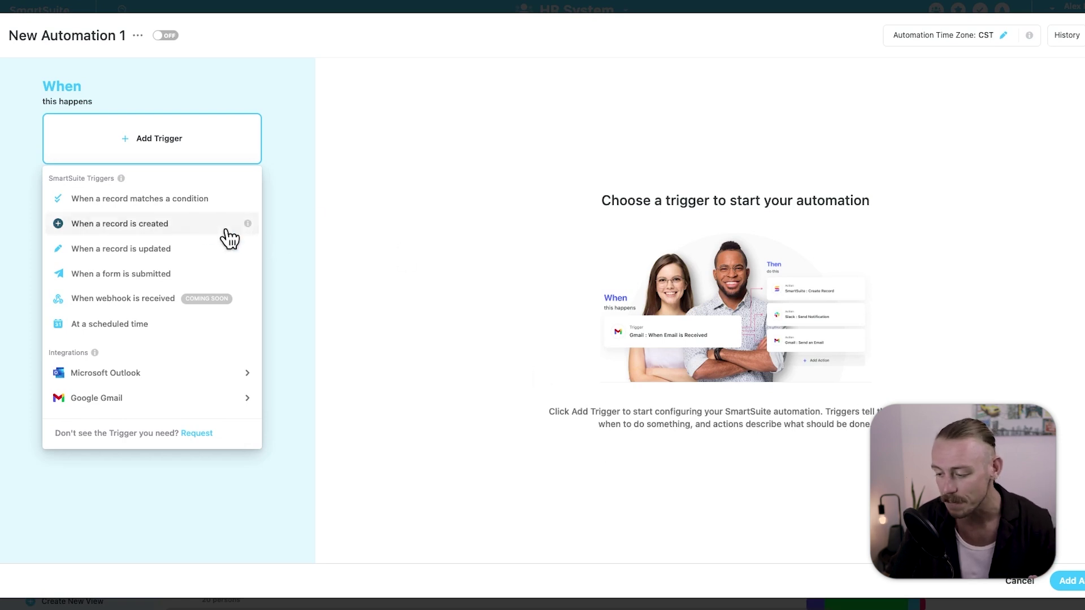
left_click(167, 250)
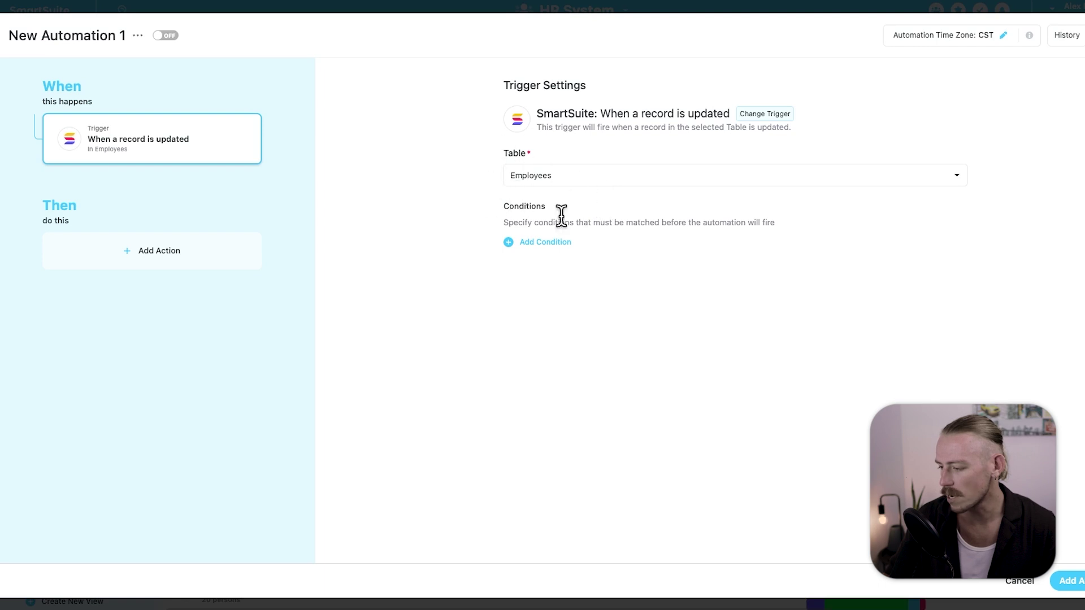
- Add the trigger condition Status equal to Active
left_click(545, 242)
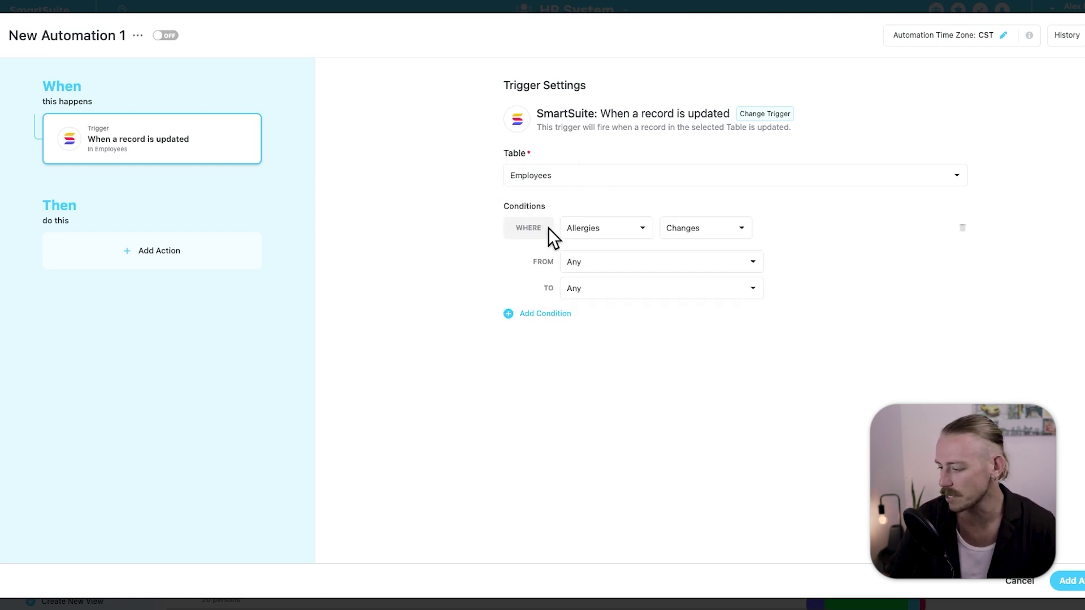
left_click(591, 238)
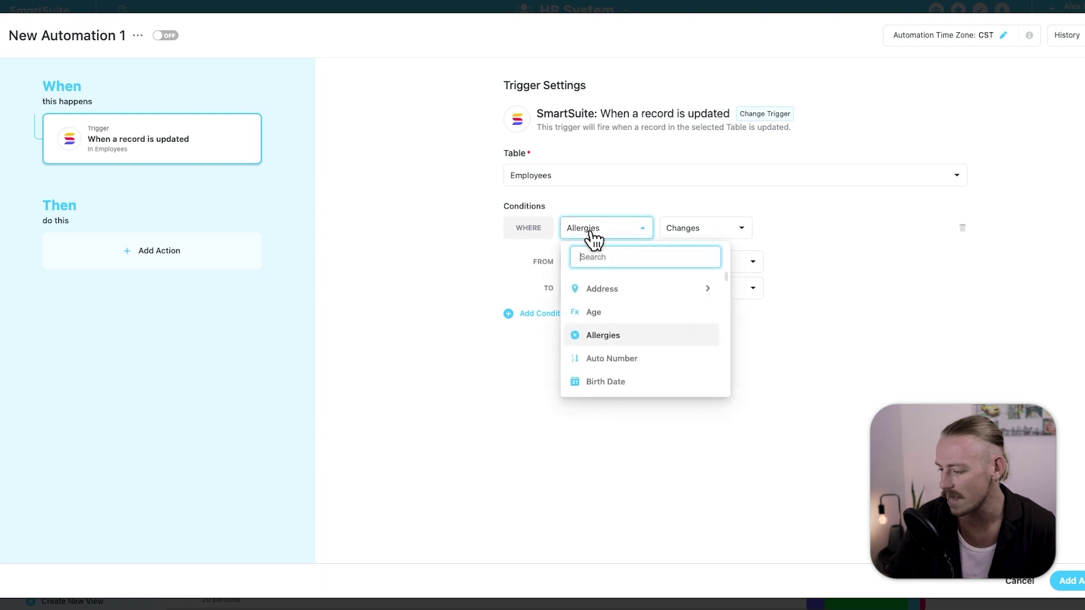
type("statu")
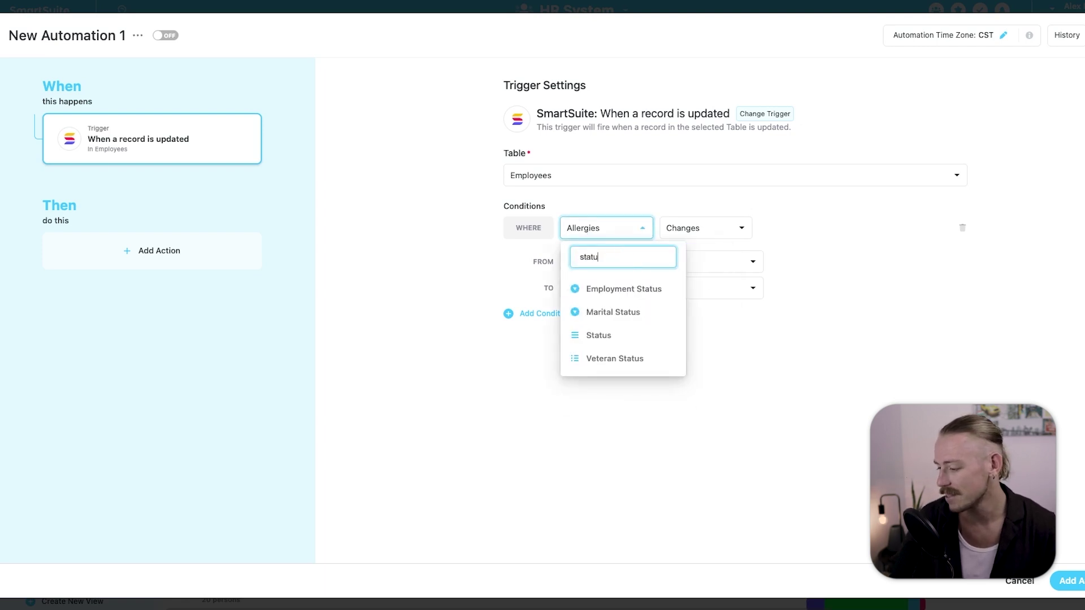
left_click(618, 335)
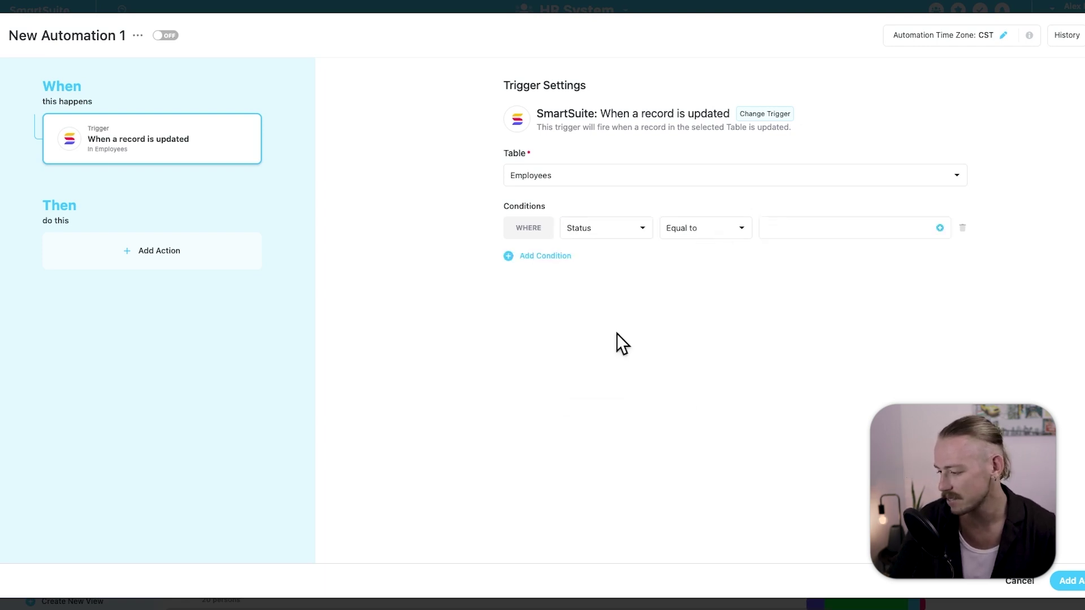
left_click(778, 226)
left_click(870, 310)
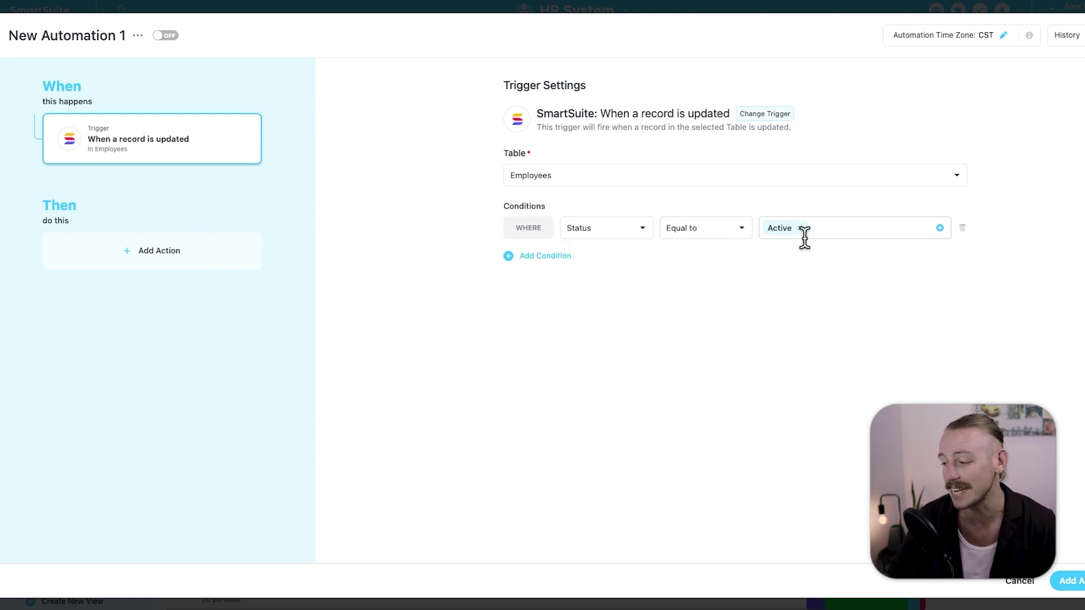
left_click(195, 251)
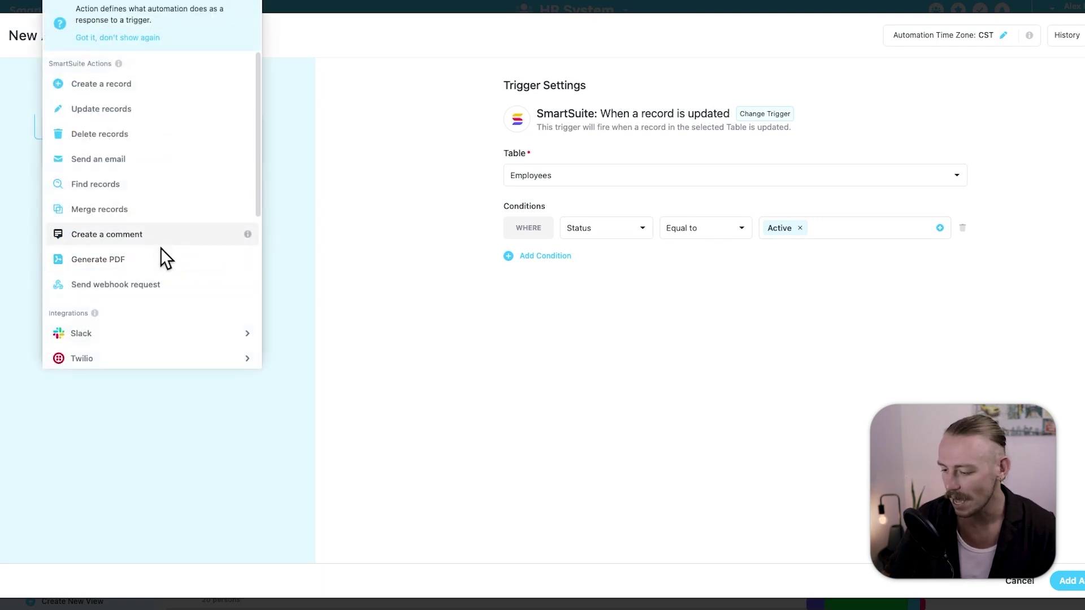
- Add a Send webhook request action that POSTs to the pasted Zapier catch-hook URL, and test it
left_click(175, 286)
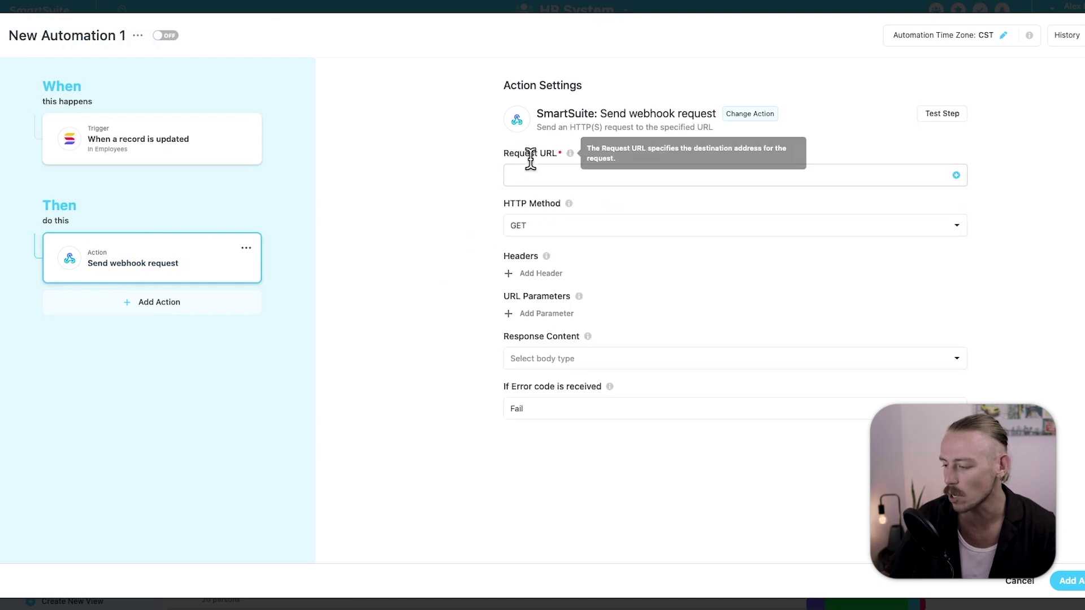
left_click(543, 175)
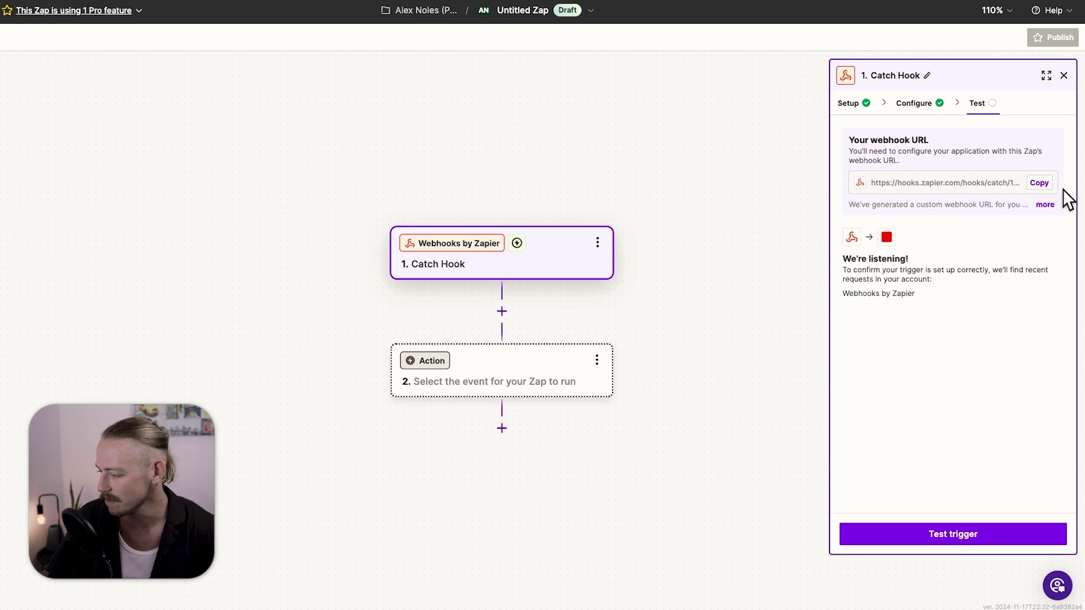
left_click(1040, 184)
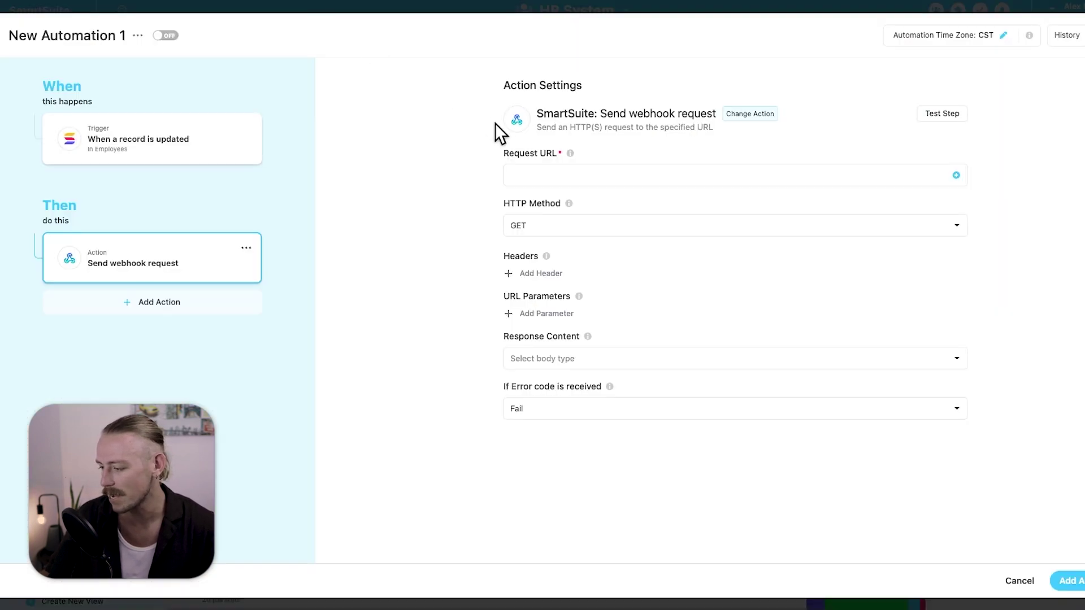
left_click(550, 175)
key("super+v")
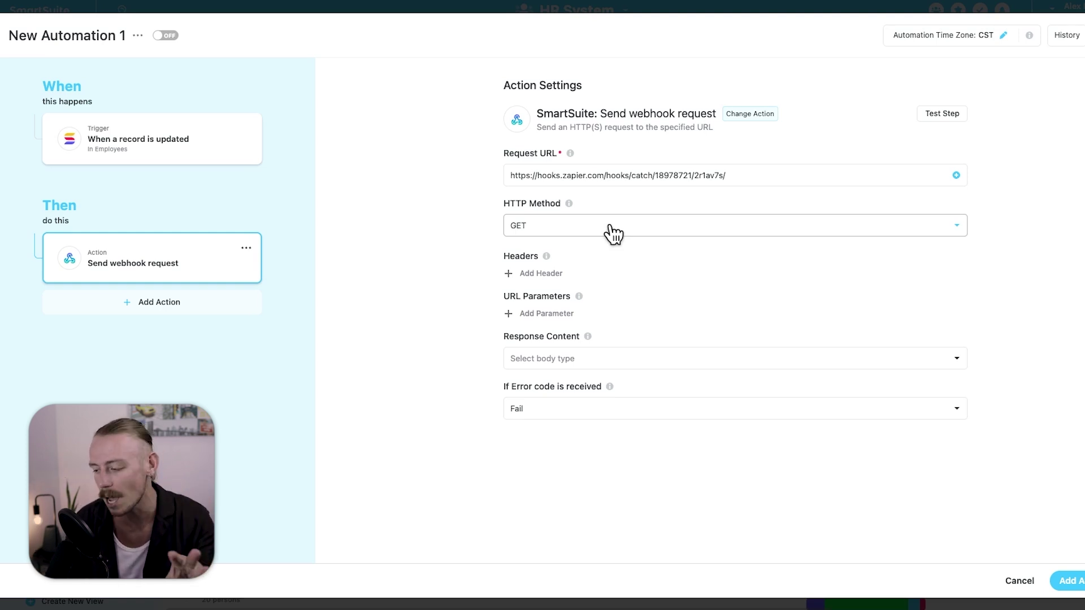
left_click(614, 233)
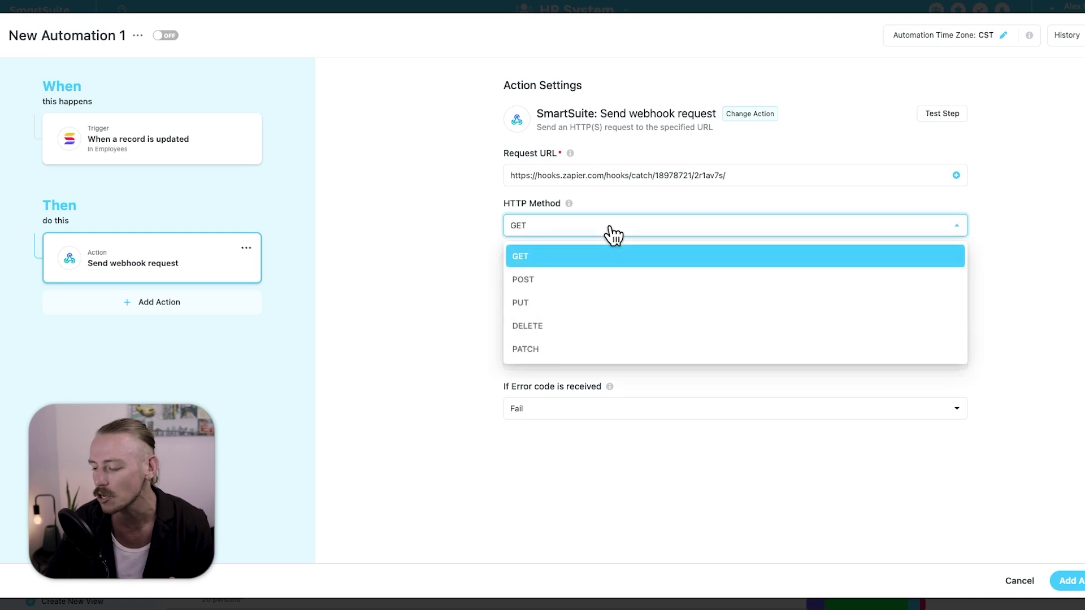
left_click(567, 283)
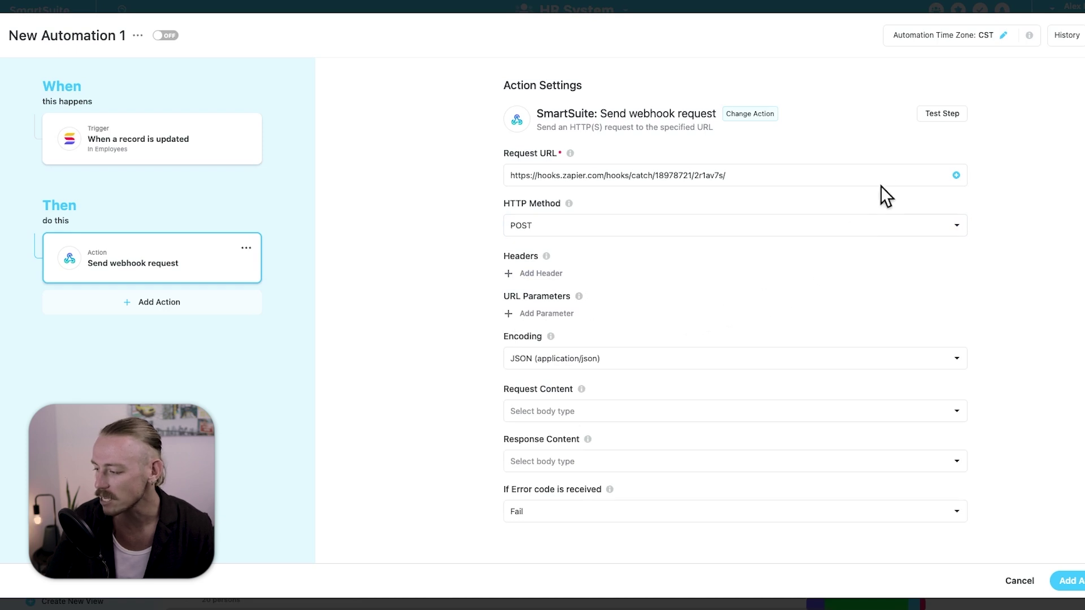
left_click(940, 115)
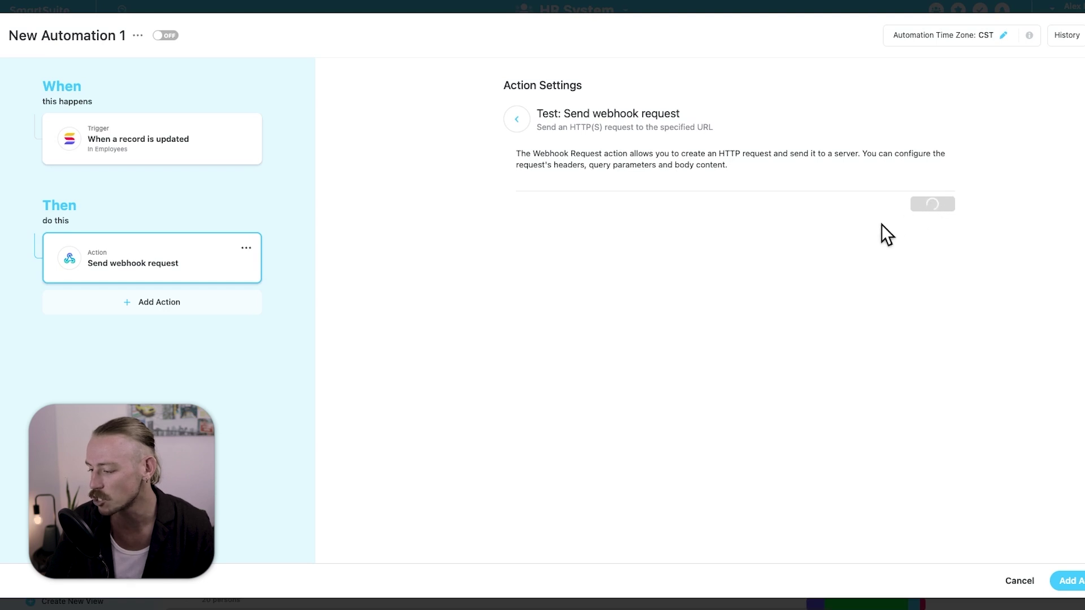
- Leave the test and try saving the automation, revealing required Request and Response Content fields
left_click(521, 130)
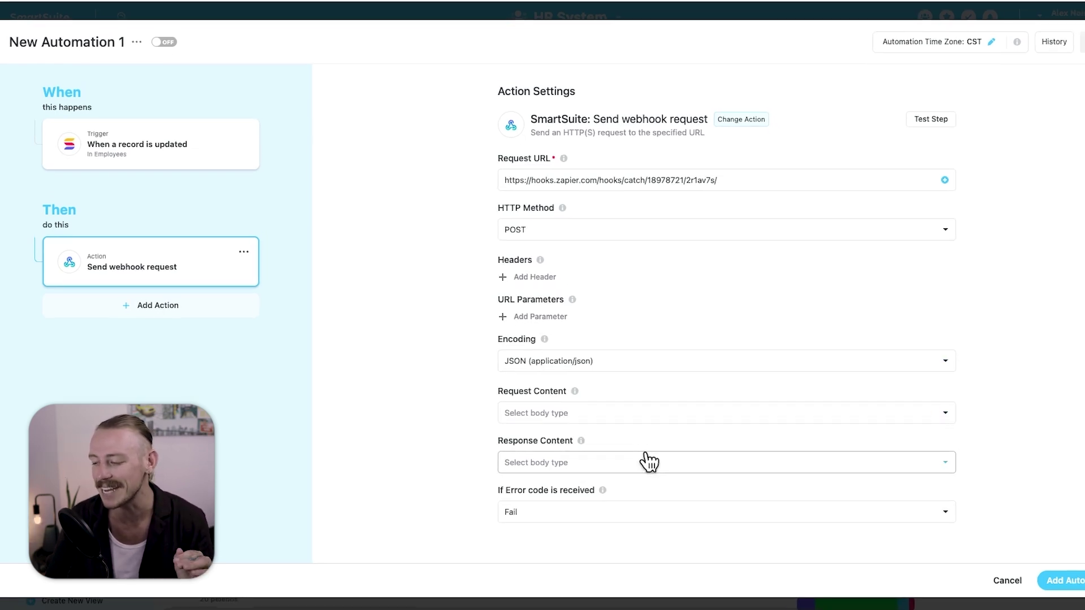
left_click(1076, 582)
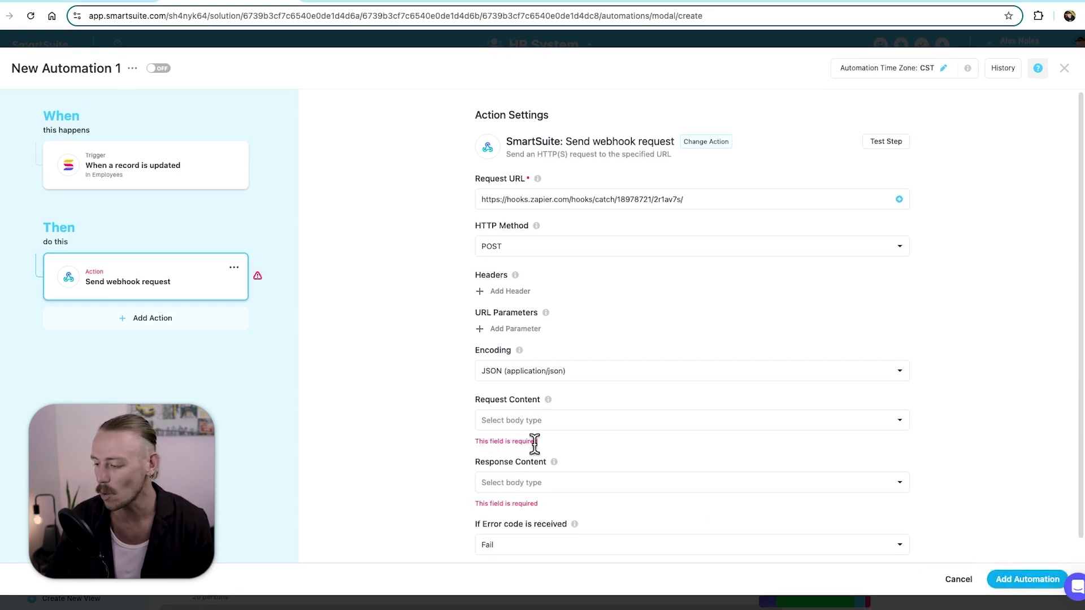
scroll(551, 440, "down", 1)
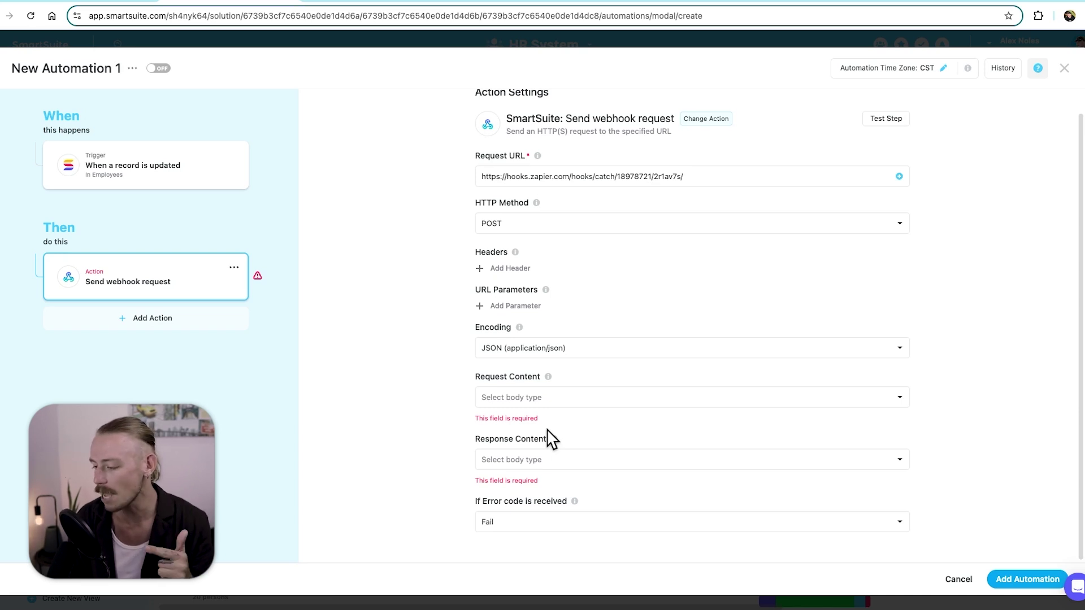
- Add a first_name URL parameter mapped to Name: First Name
left_click(495, 307)
left_click(508, 313)
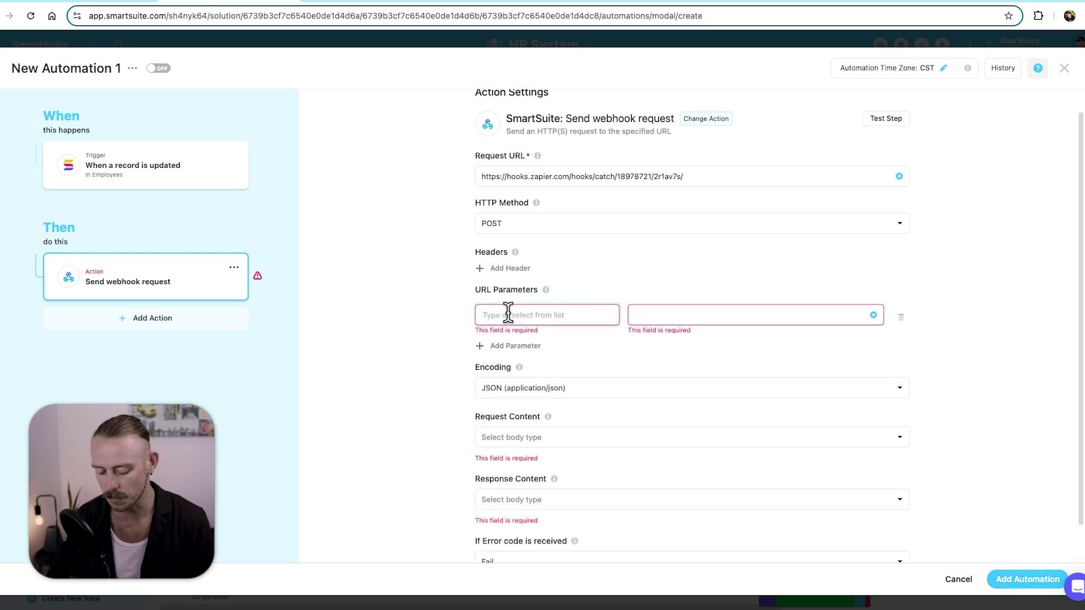
type("first_name")
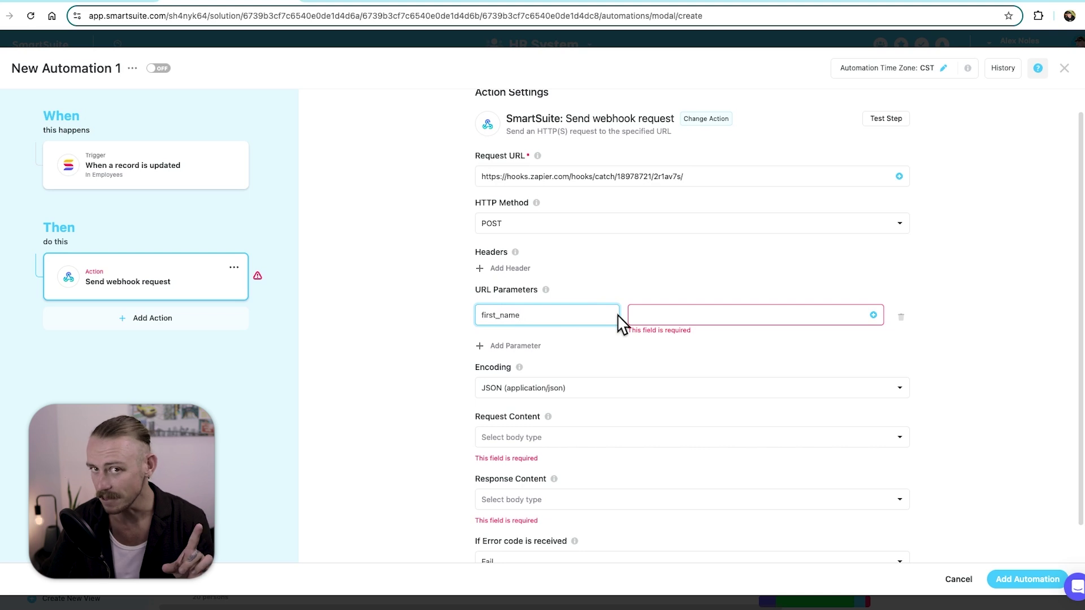
left_click(756, 315)
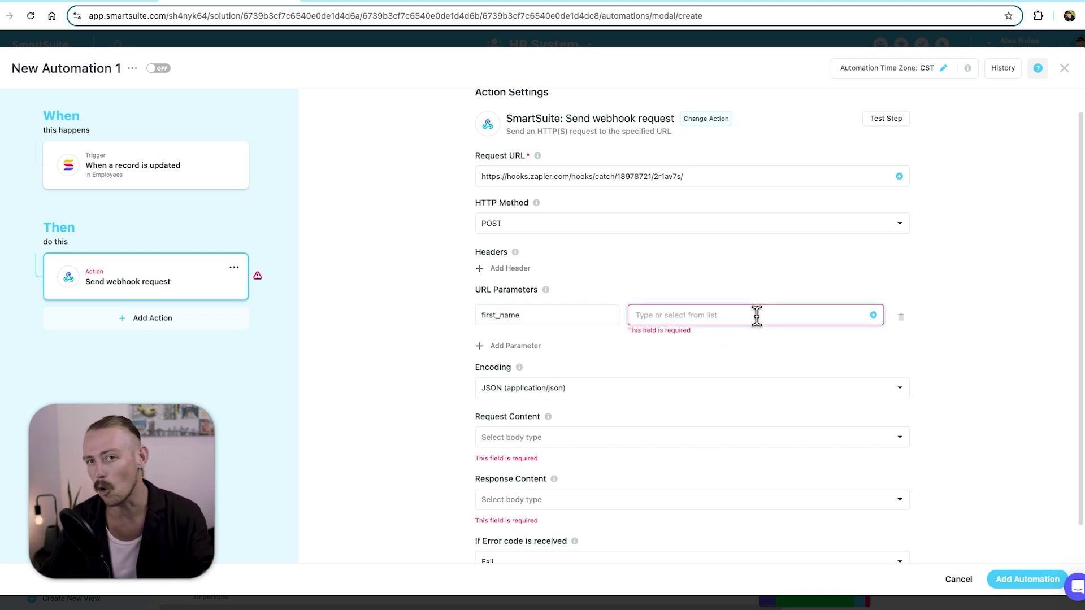
left_click(873, 315)
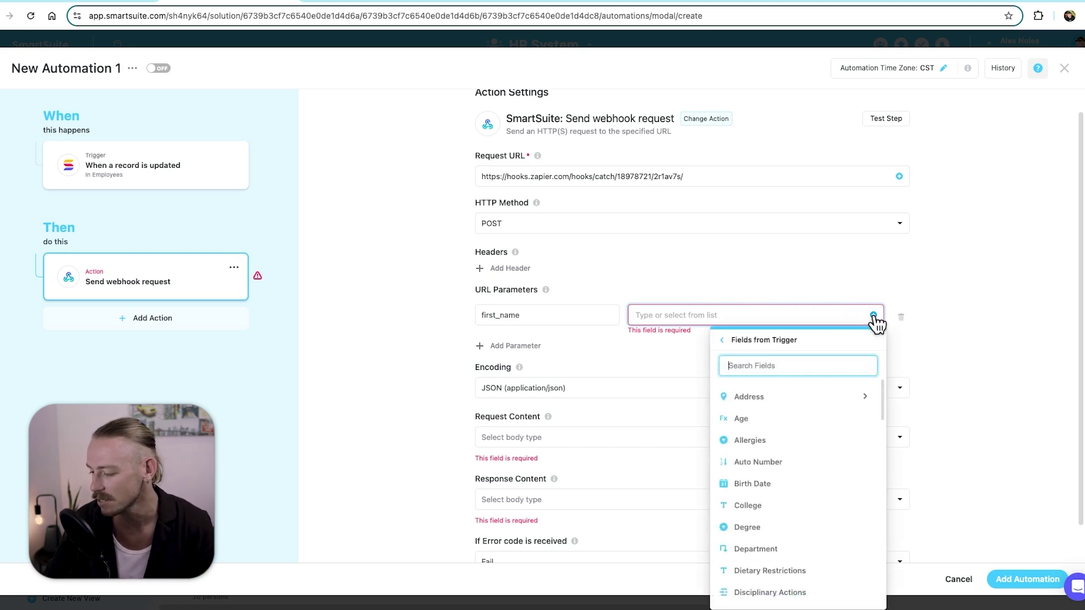
type("name")
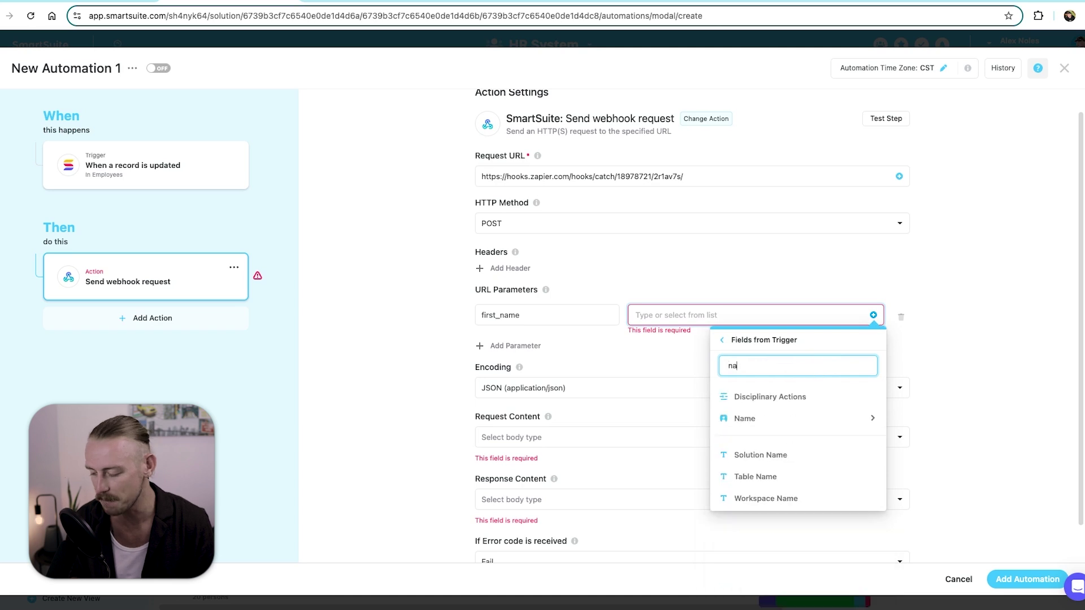
left_click(866, 401)
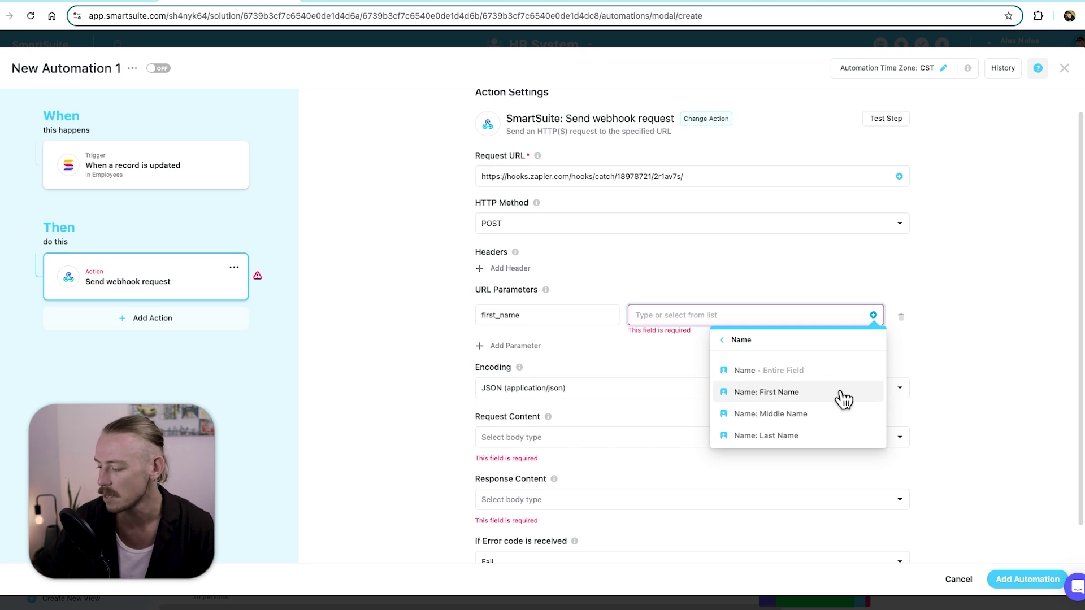
left_click(845, 401)
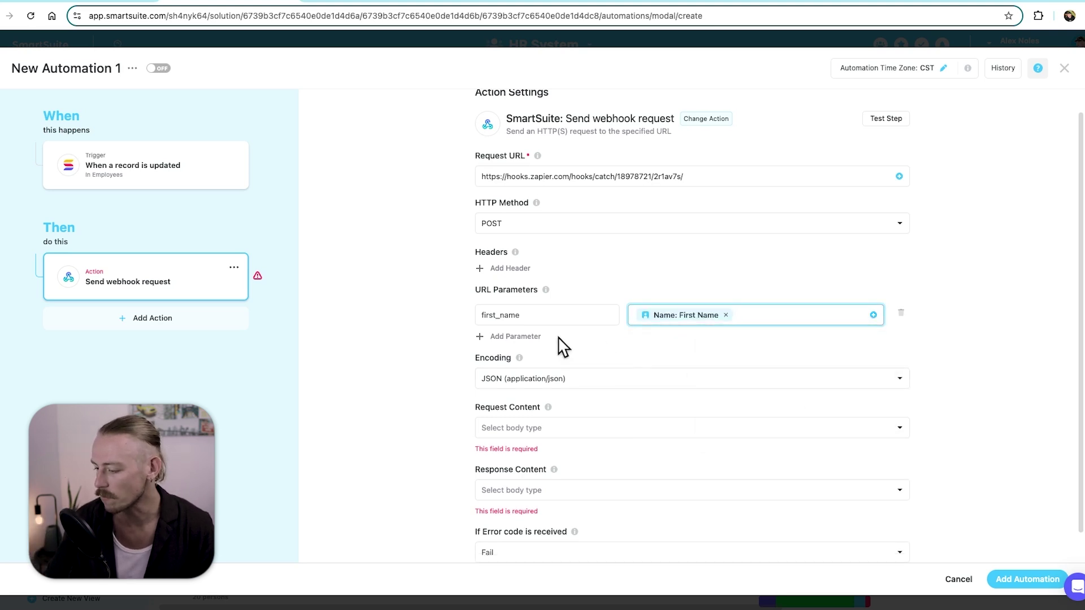
left_click_drag(536, 314, 467, 321)
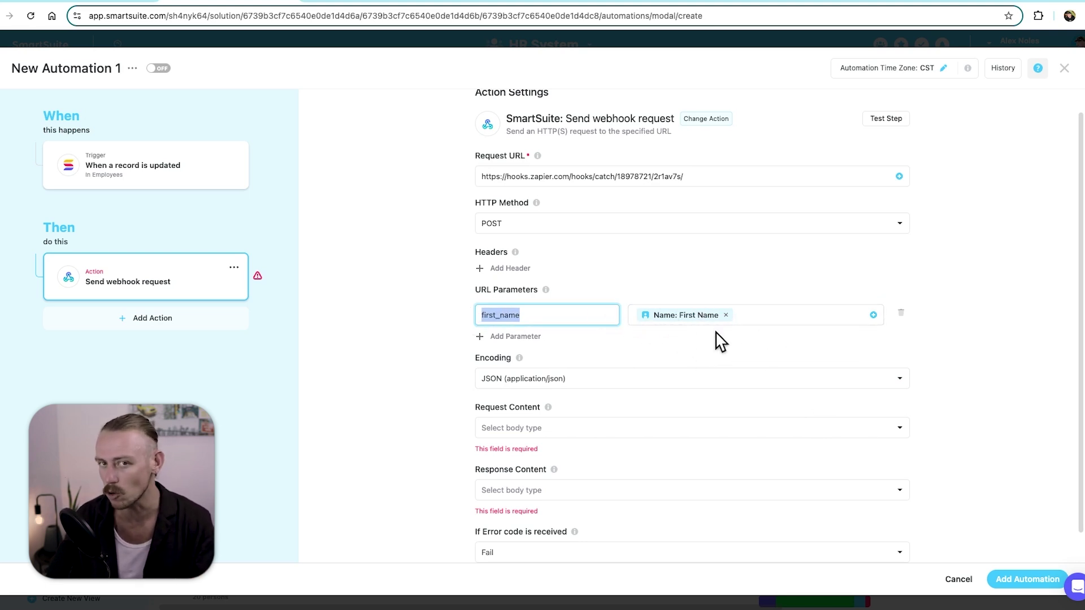
- Add a last_name URL parameter mapped to Name: Last Name and open the step test
left_click(524, 338)
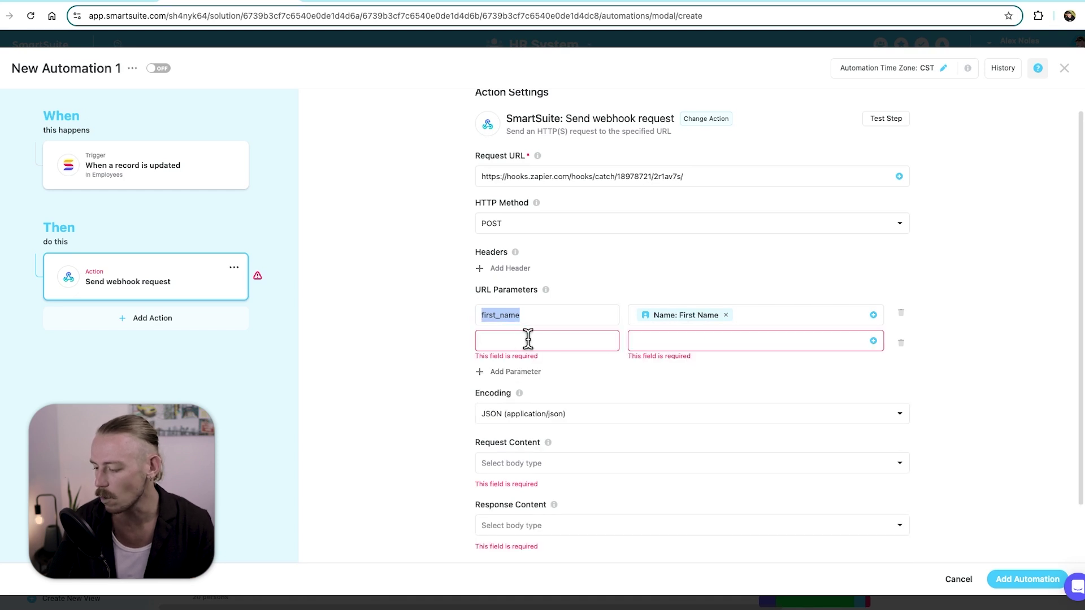
type("last_name")
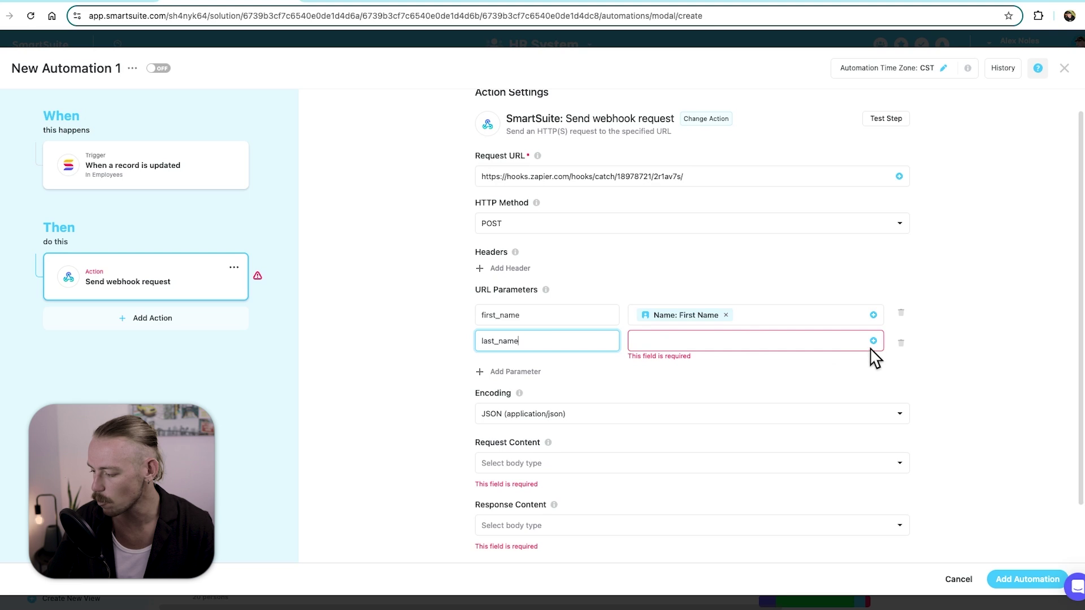
left_click(874, 342)
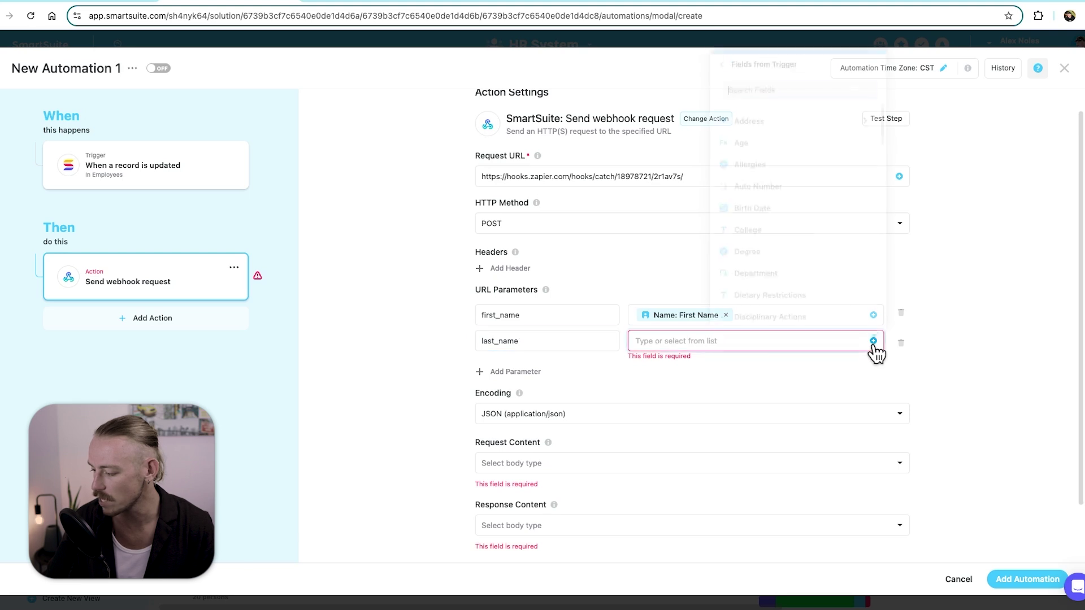
type("name")
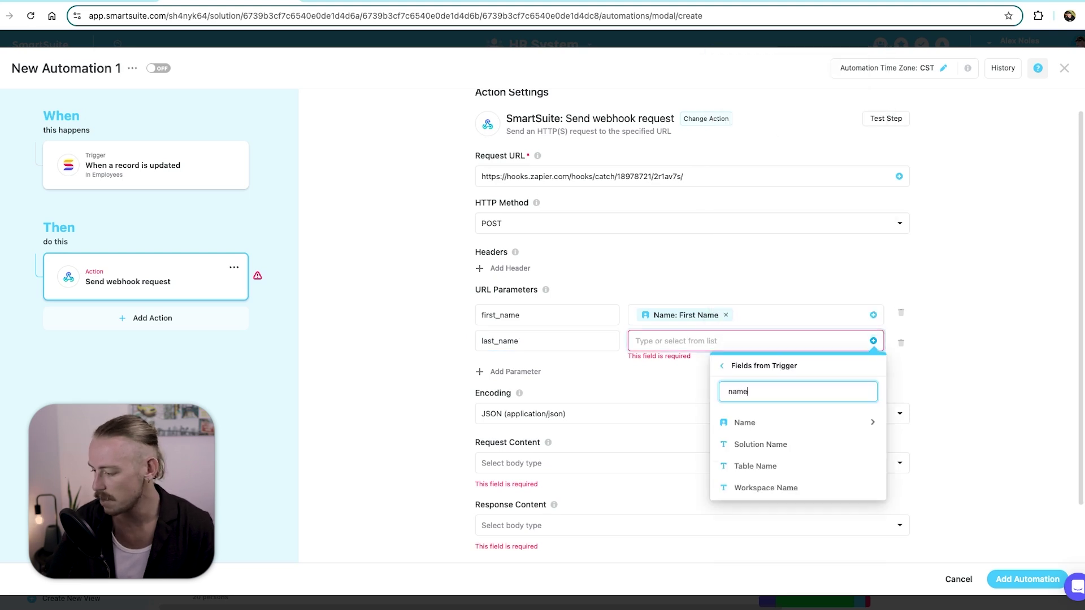
left_click(789, 423)
left_click(821, 527)
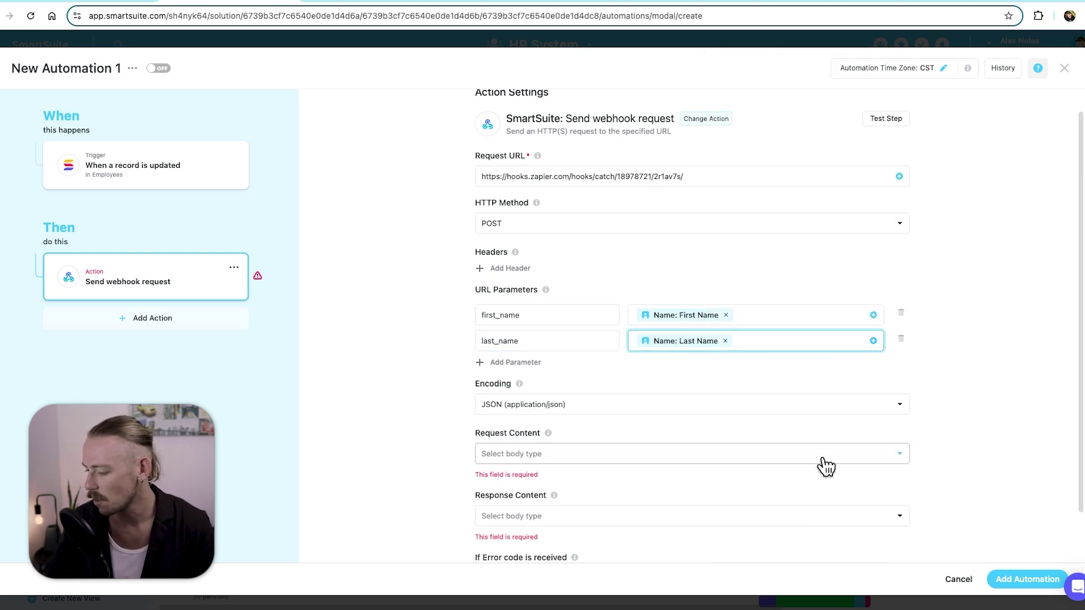
scroll(821, 431, "down", 1)
scroll(821, 431, "up", 2)
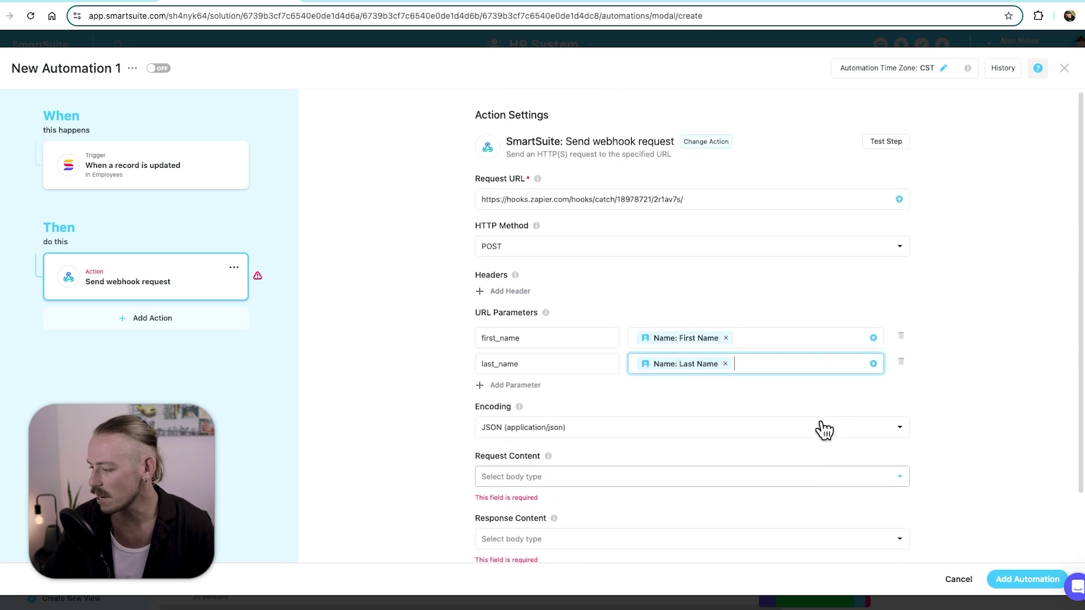
left_click(886, 152)
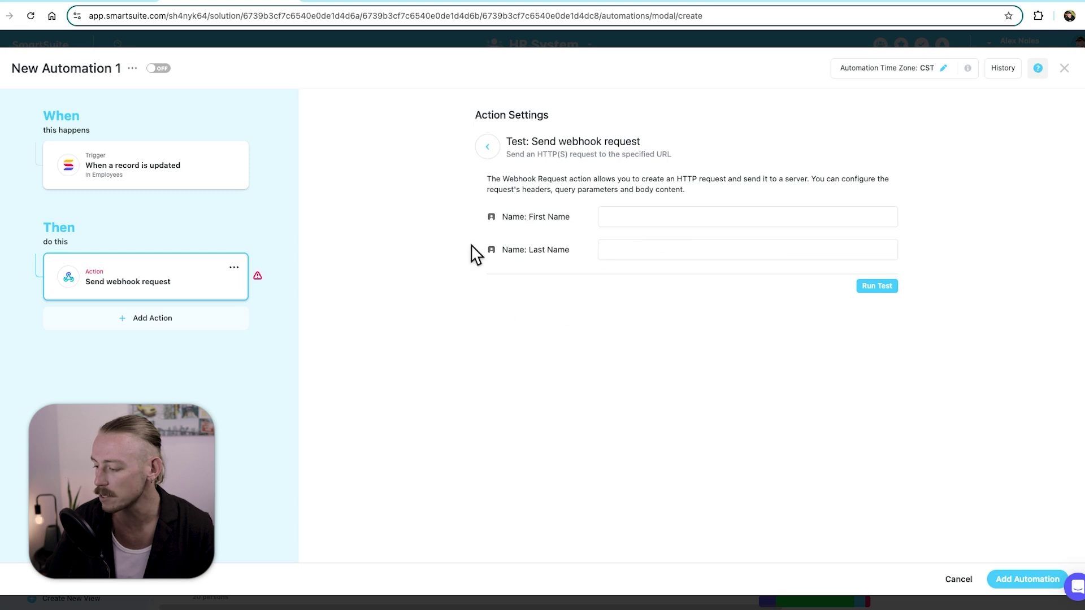
- Run the webhook test with a sample first and last name and confirm HTTP 200 success
left_click(638, 217)
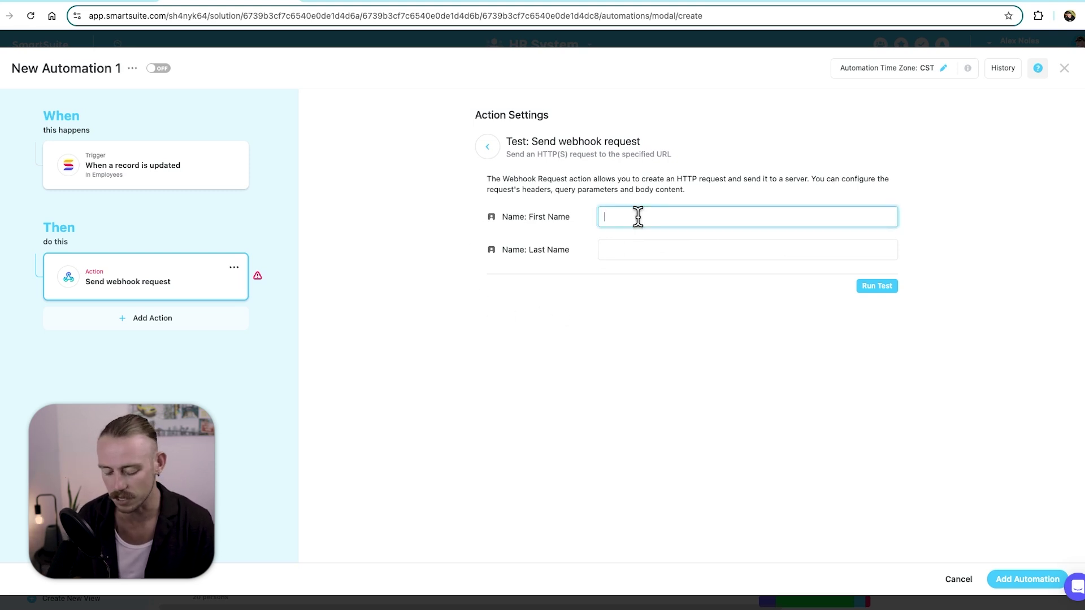
type("Billy")
left_click(606, 250)
type("Bob")
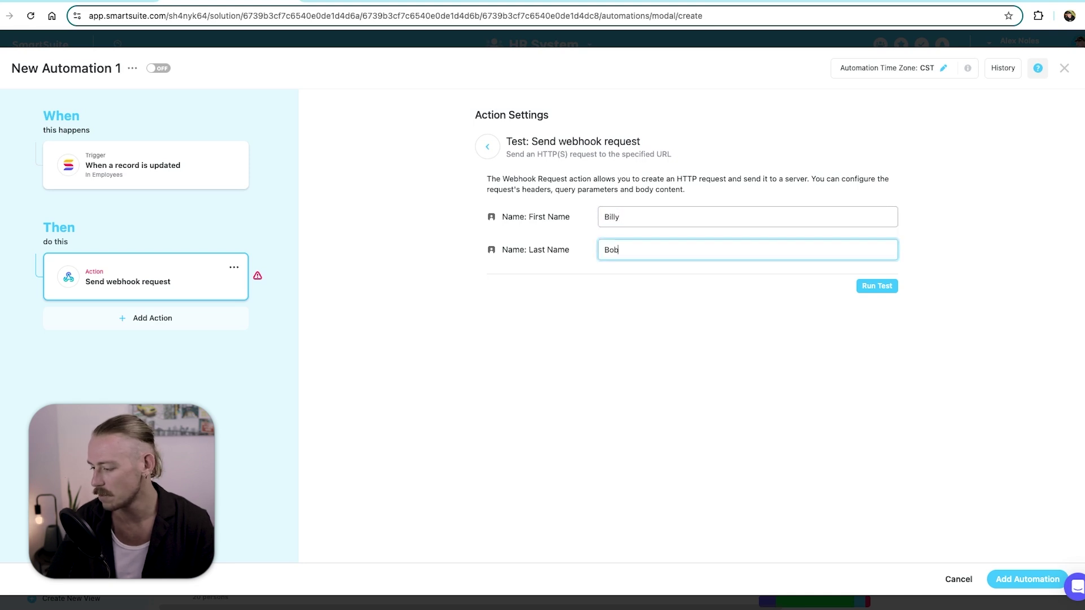
left_click(877, 287)
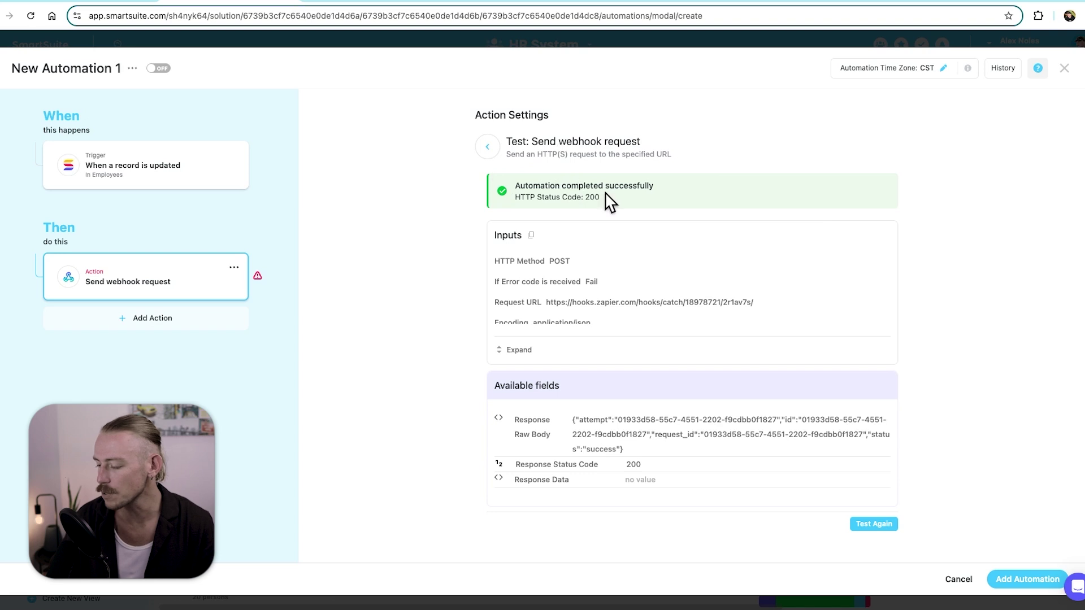
left_click_drag(608, 197, 514, 184)
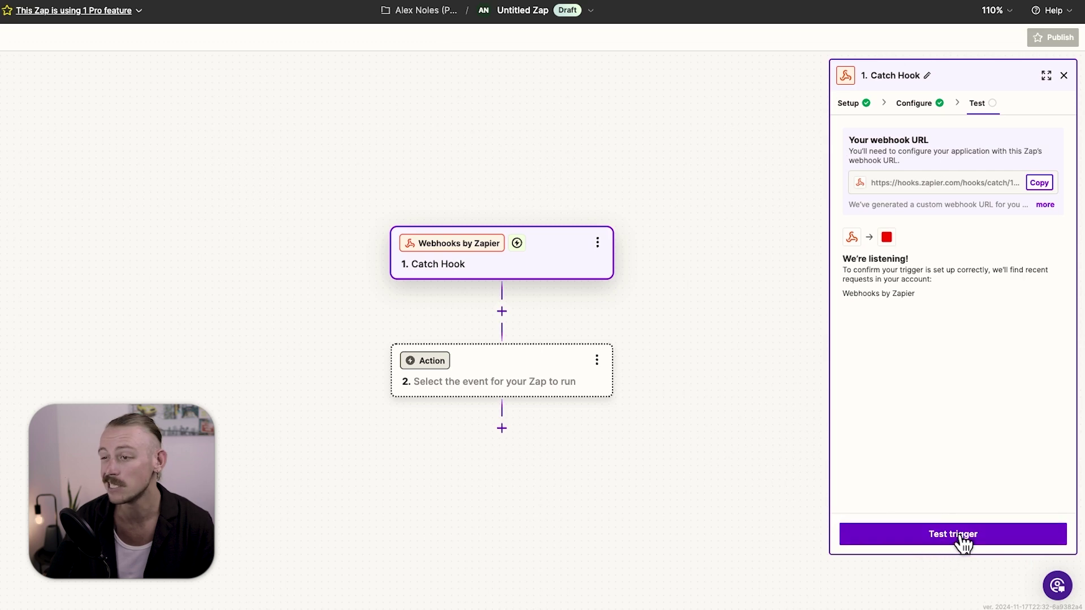
- Pull the Catch Hook's test records and inspect request A and request B's querystring names
left_click(961, 536)
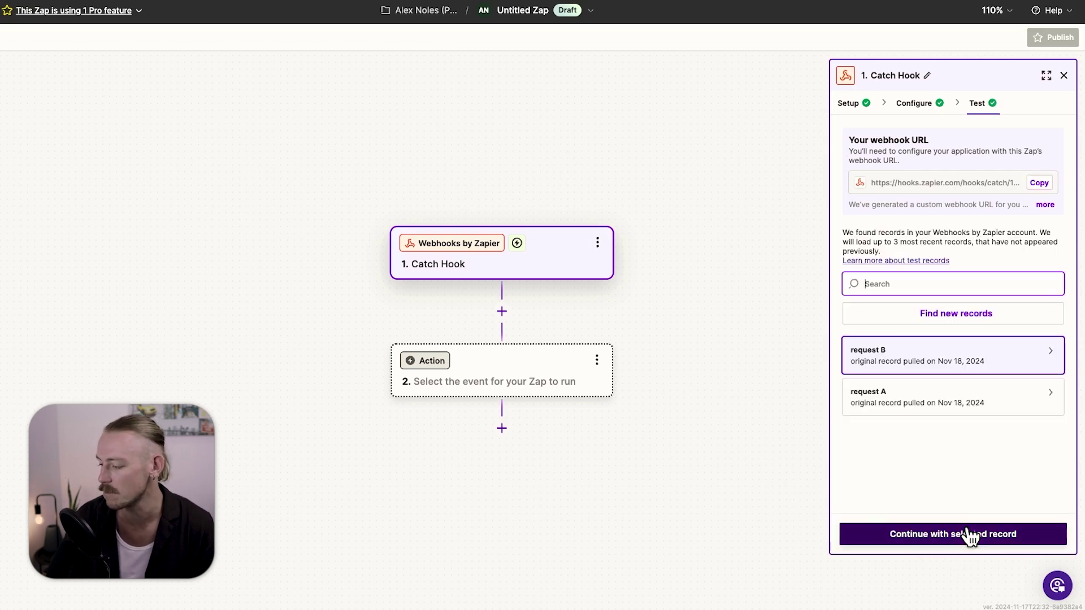
left_click(876, 387)
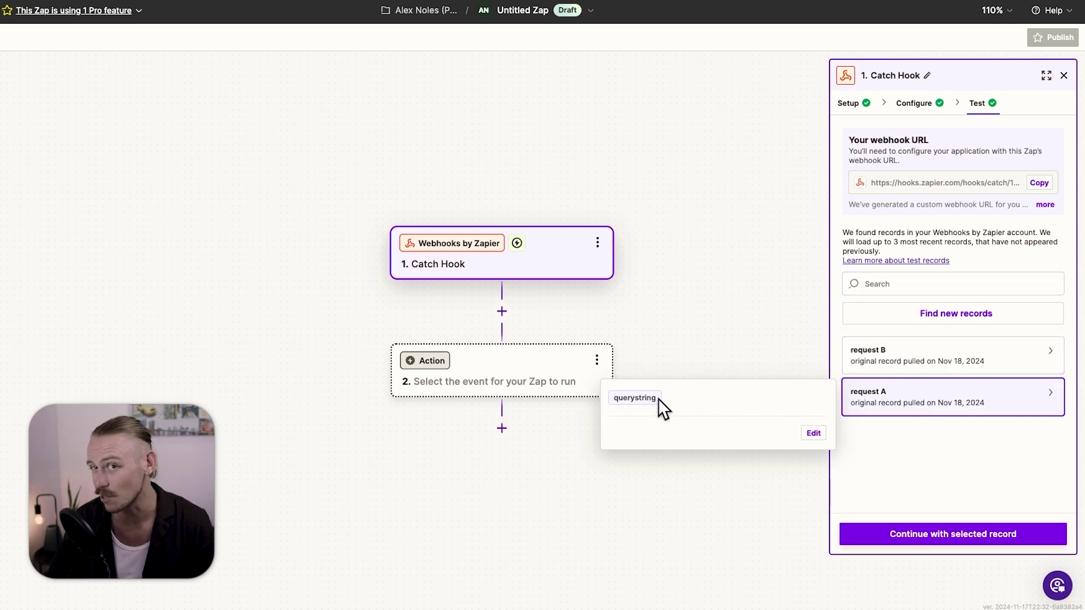
left_click(940, 359)
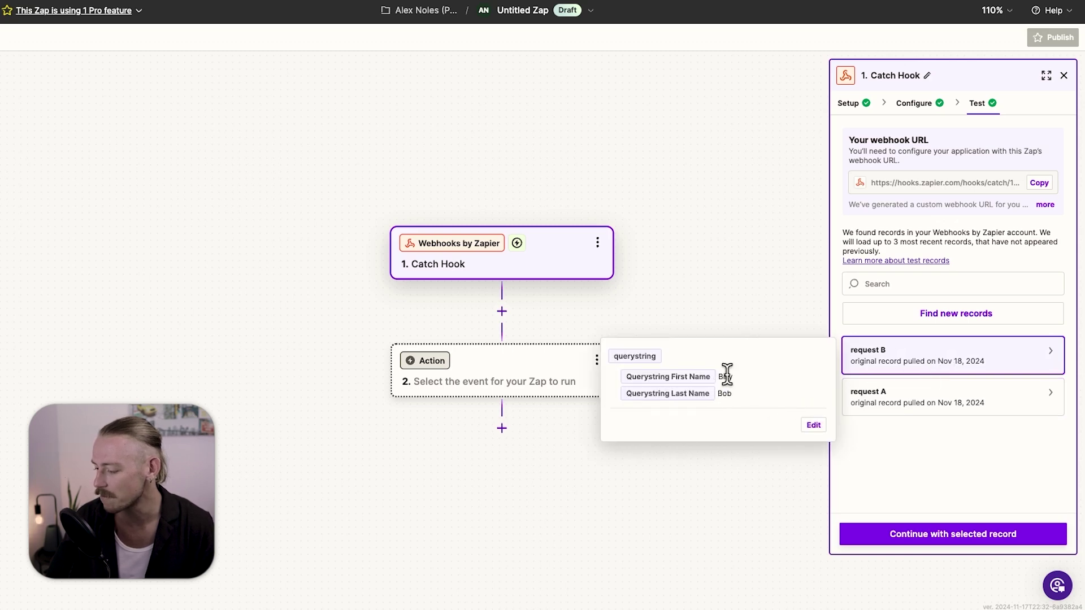
left_click_drag(733, 394, 722, 394)
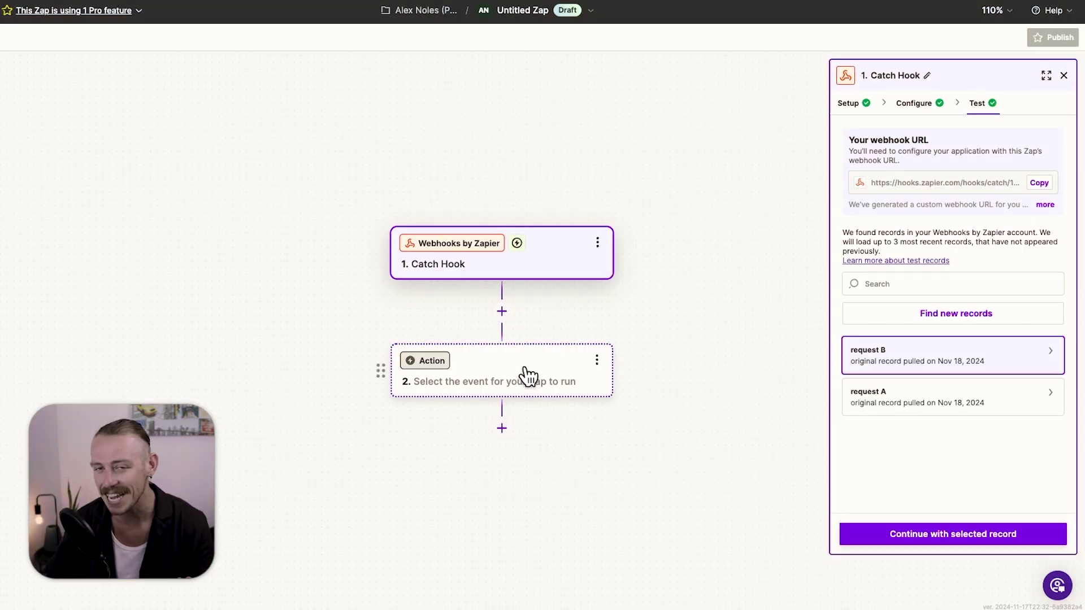
- Make step 2 a QuickBooks Online Create Employee action
left_click(529, 376)
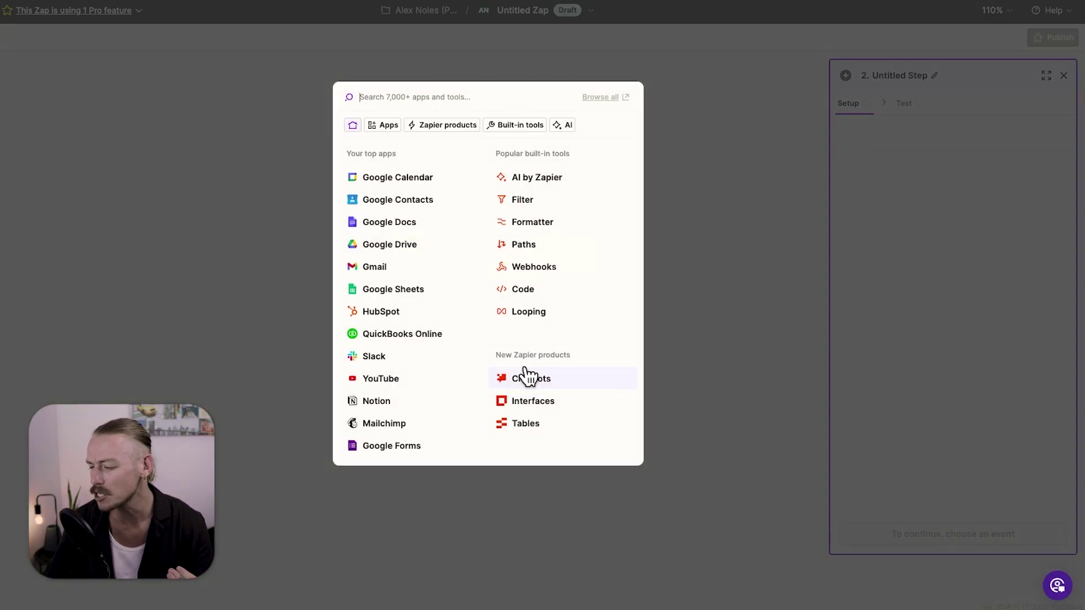
type("quickbook")
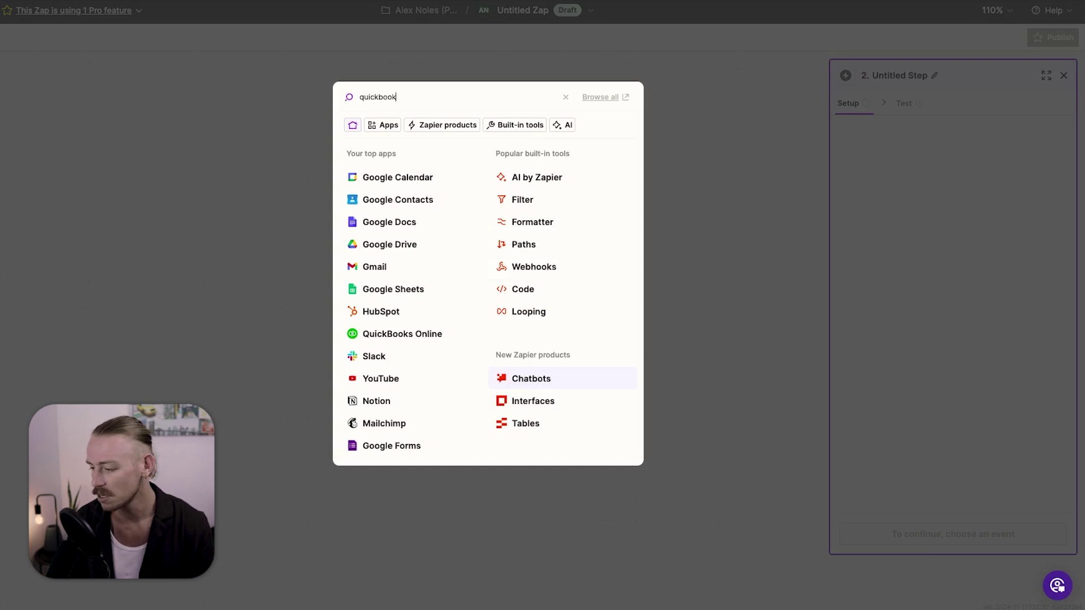
type("s")
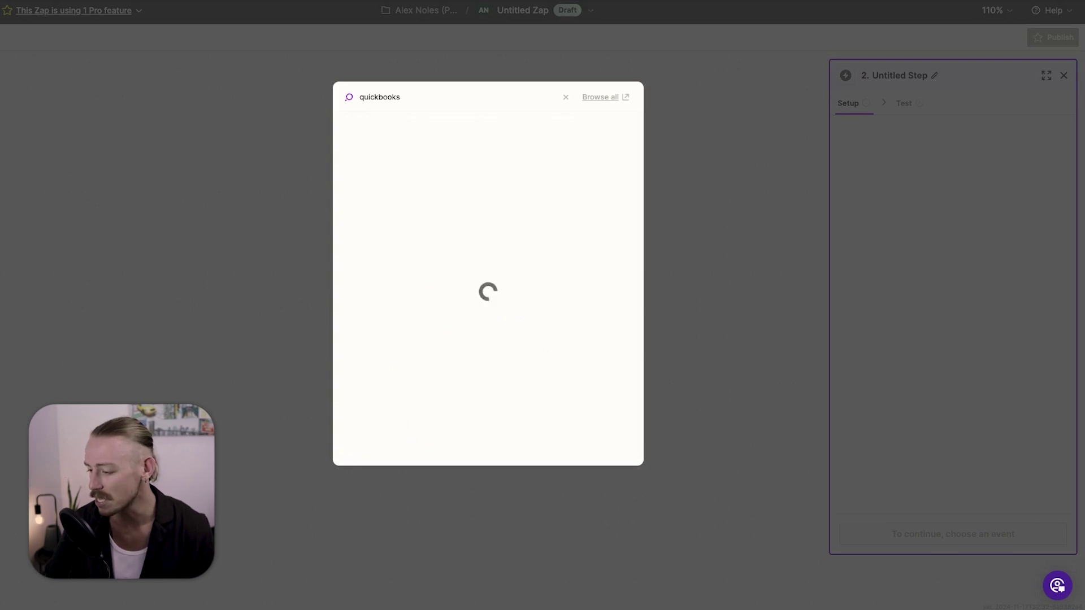
left_click(428, 130)
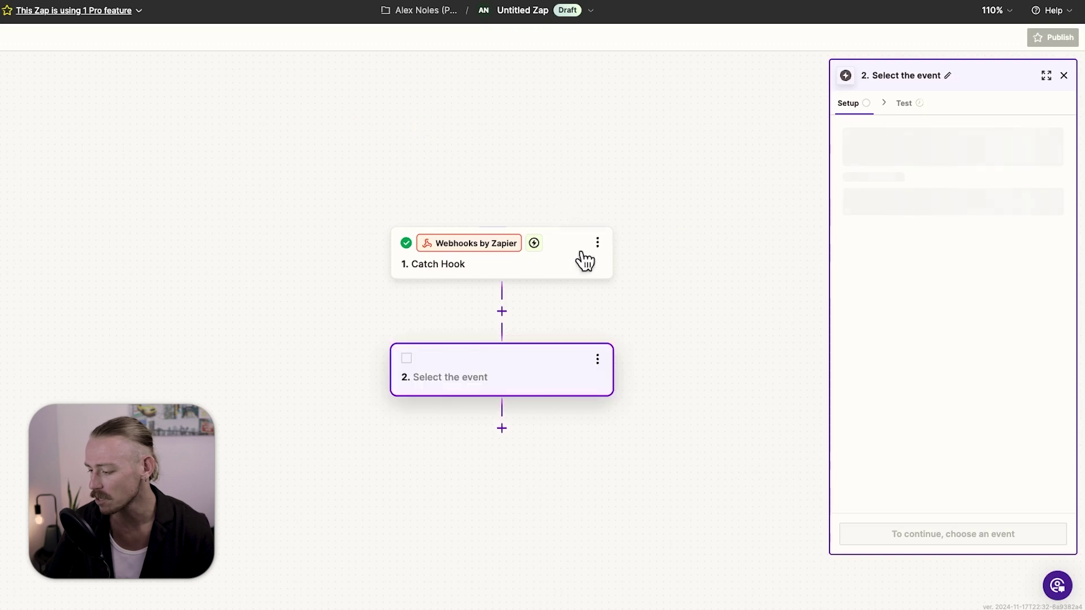
left_click(899, 213)
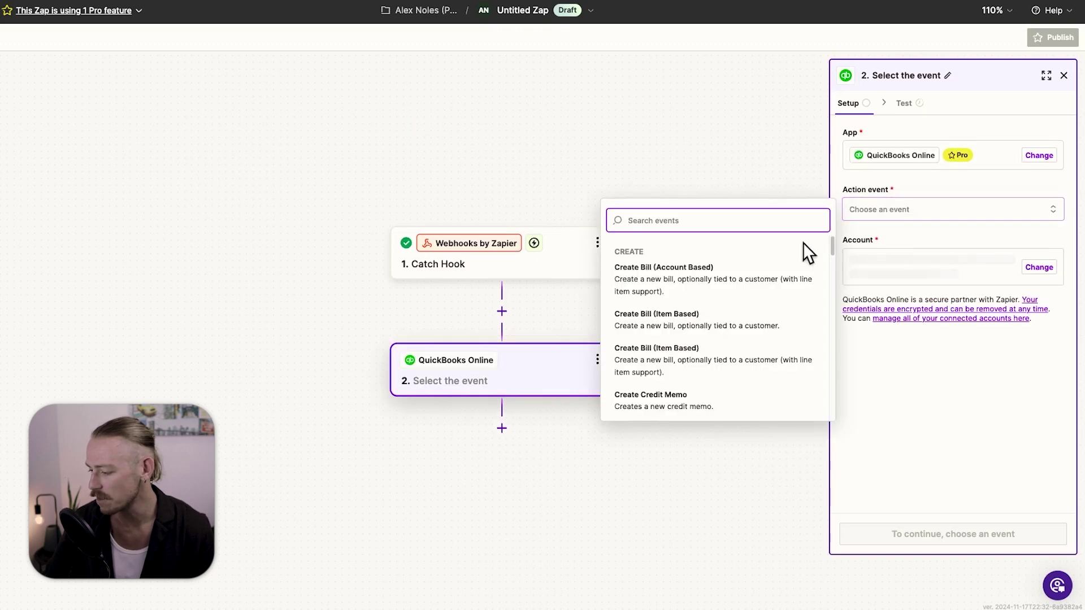
scroll(694, 367, "down", 3)
scroll(694, 361, "down", 1)
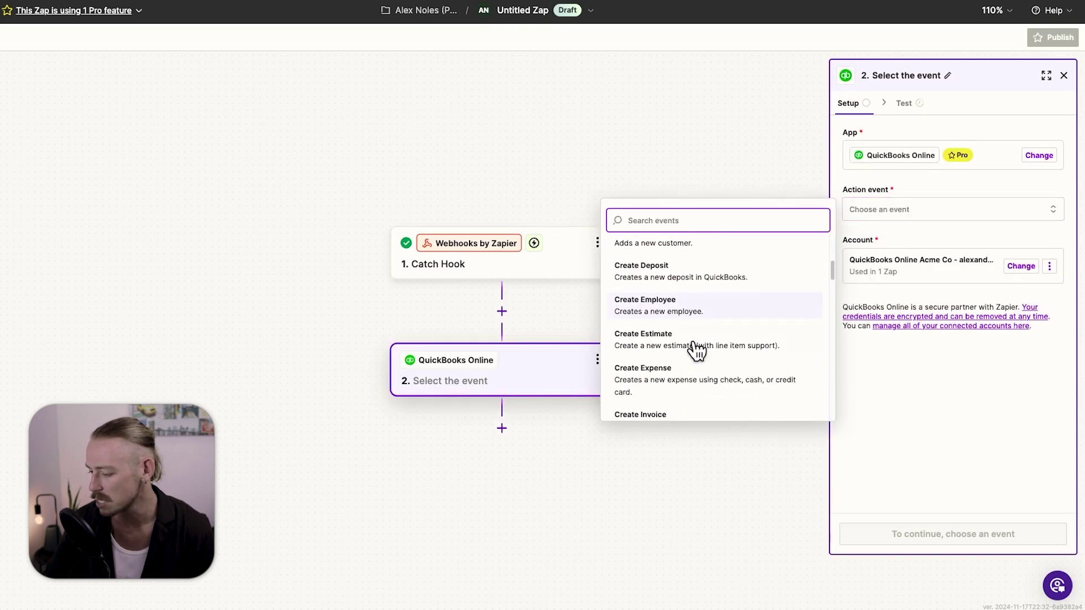
left_click(696, 307)
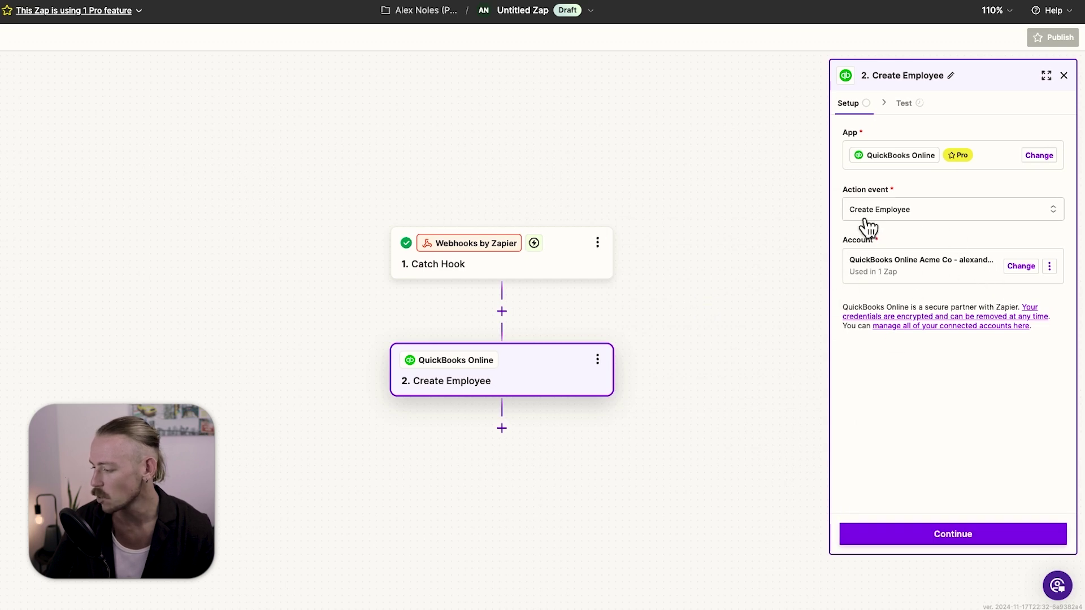
left_click(954, 524)
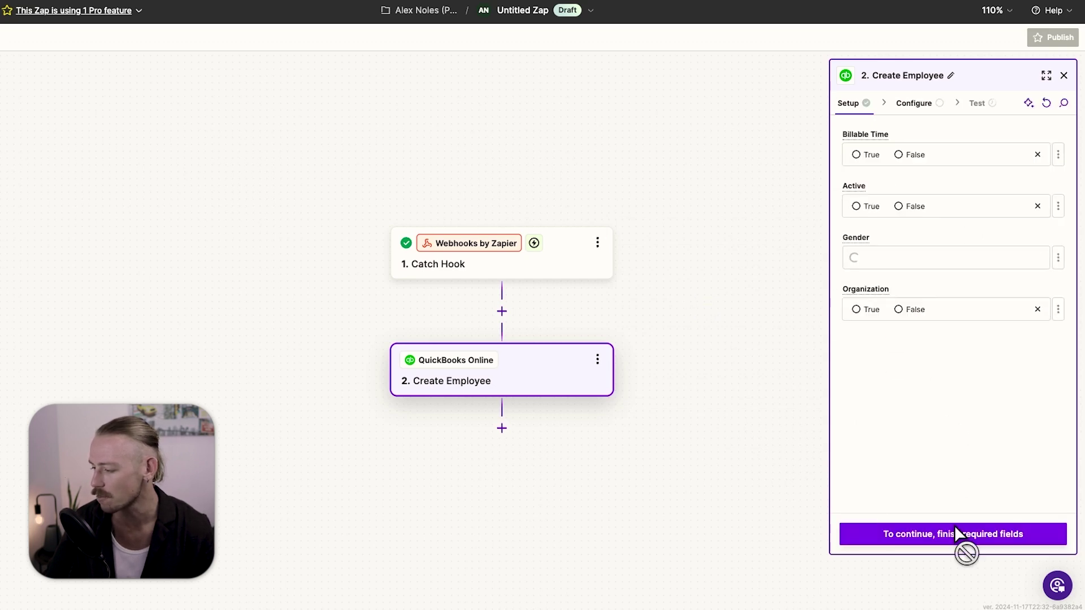
- Map Querystring First Name into Given Name and Querystring Last Name into Family Name
left_click(875, 204)
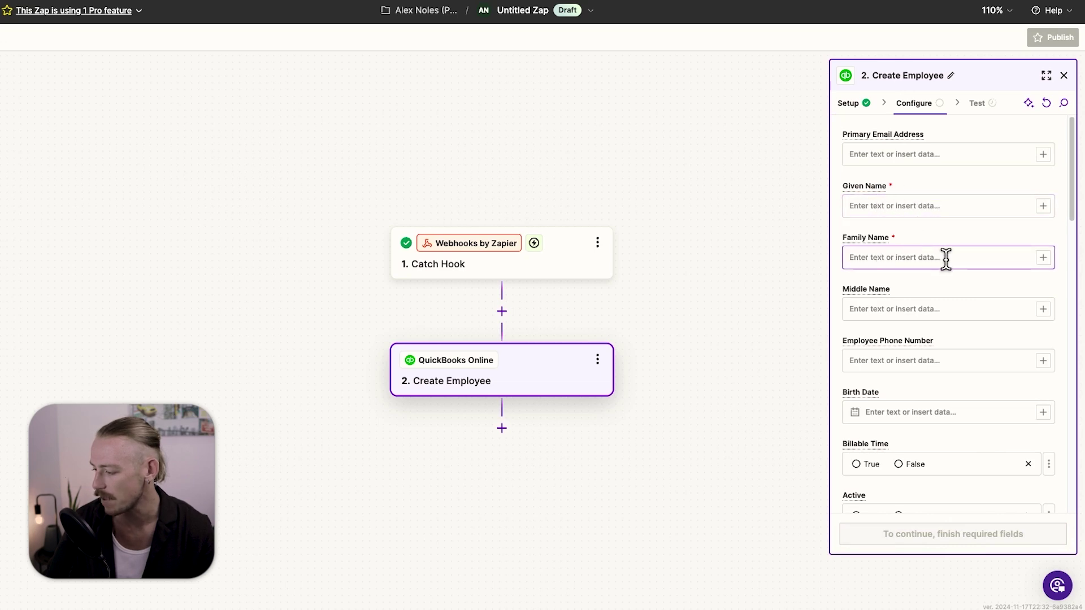
left_click(1043, 207)
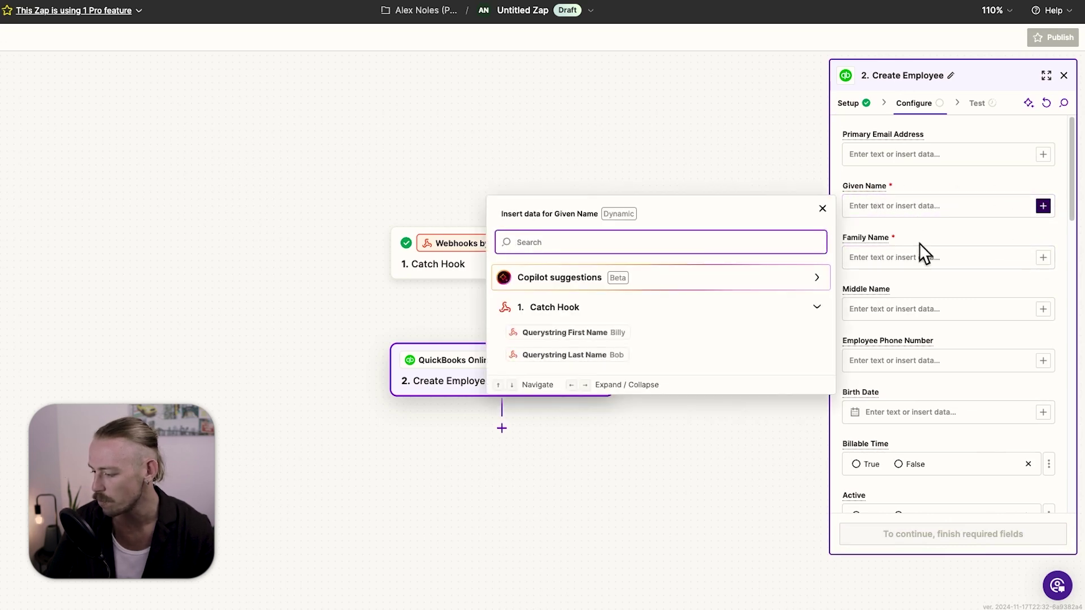
left_click(661, 337)
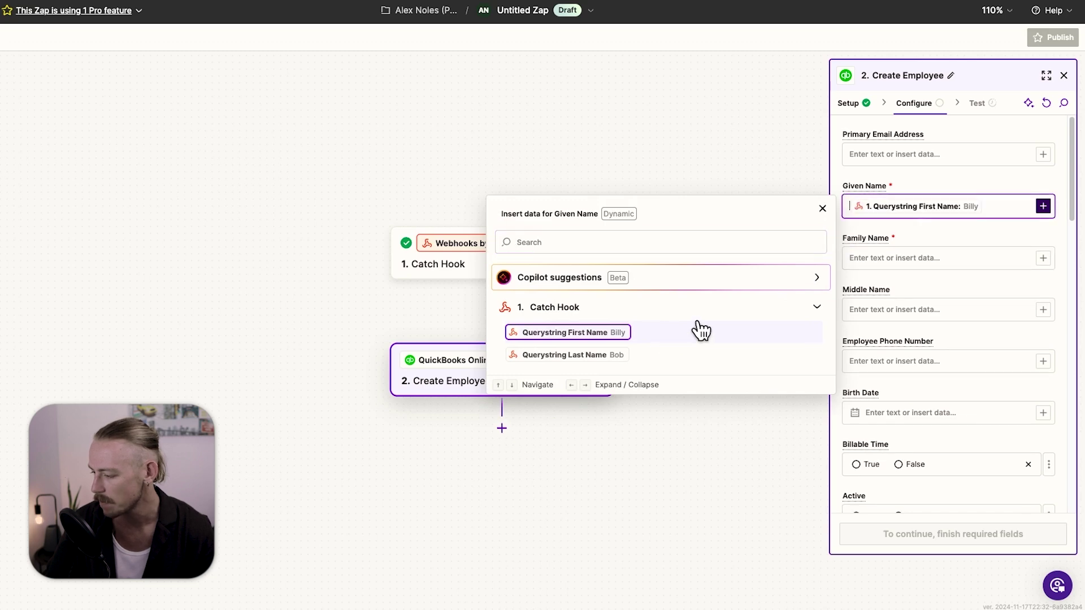
left_click(1043, 258)
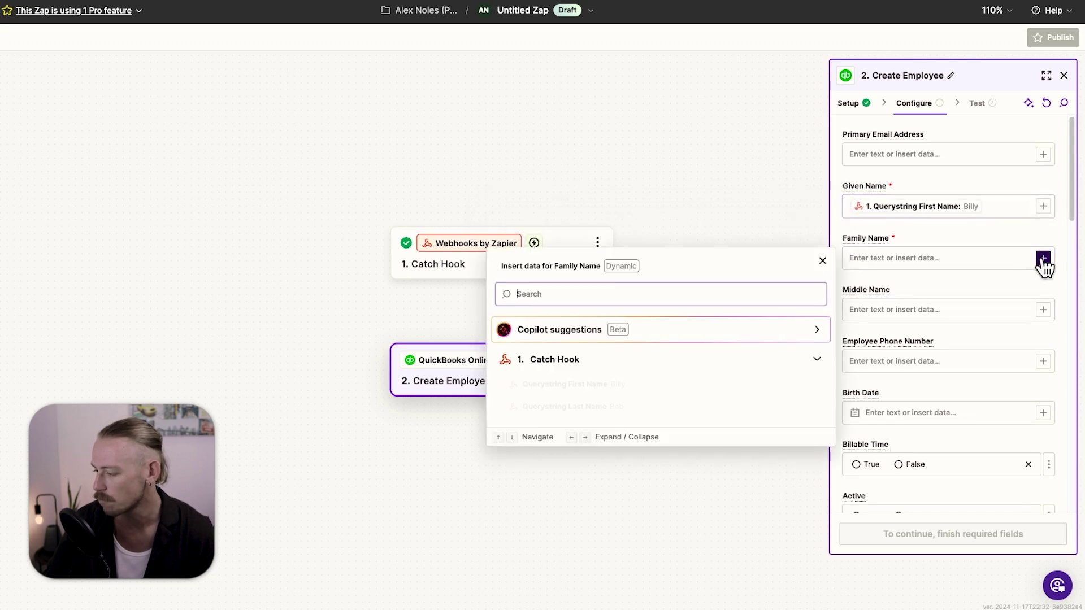
left_click(608, 407)
left_click(948, 291)
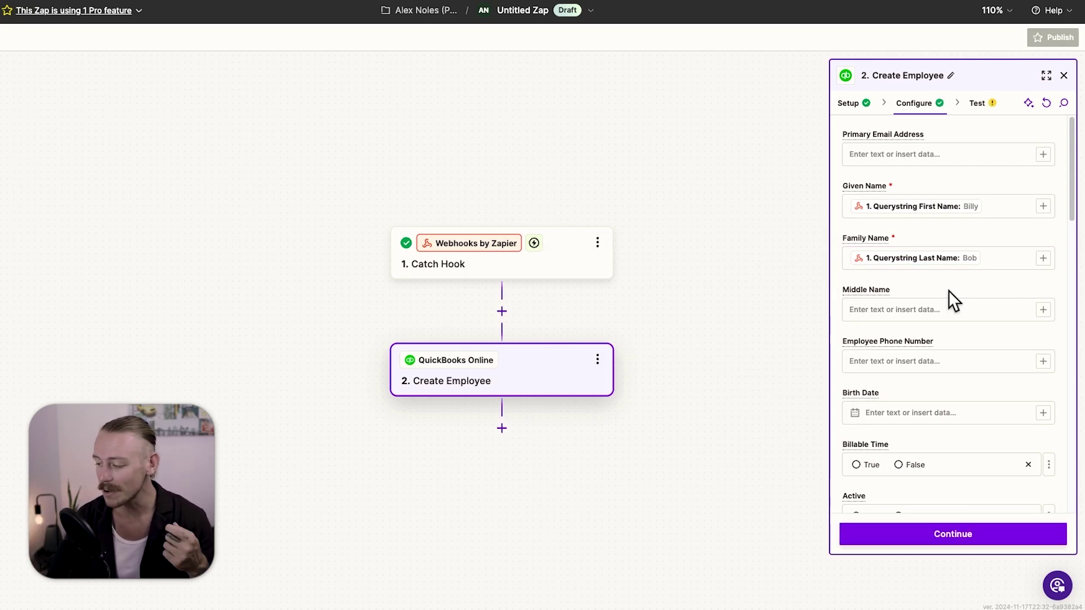
scroll(948, 291, "down", 5)
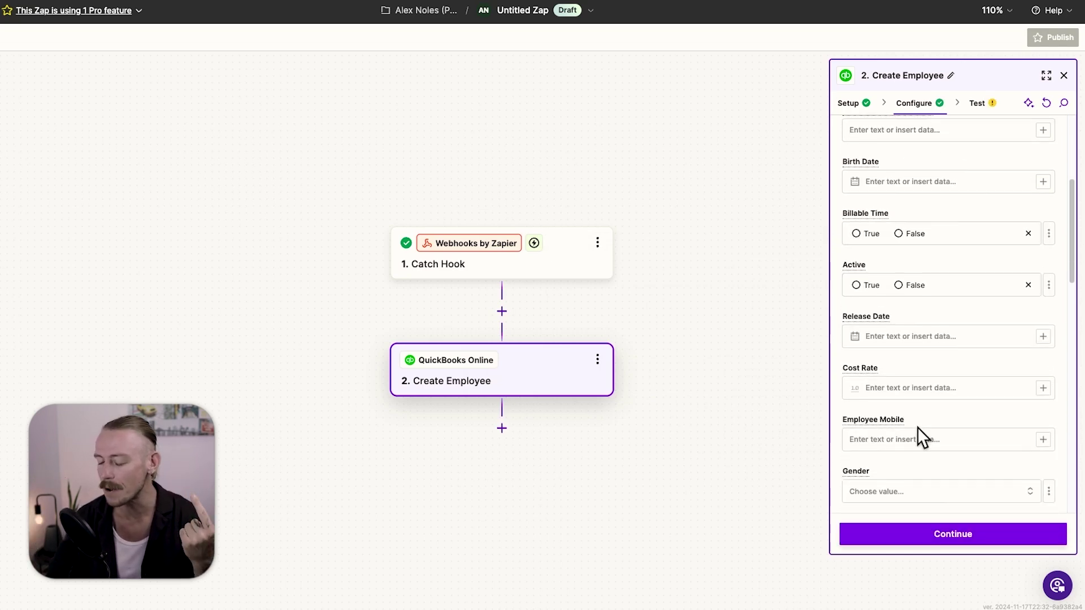
left_click(906, 436)
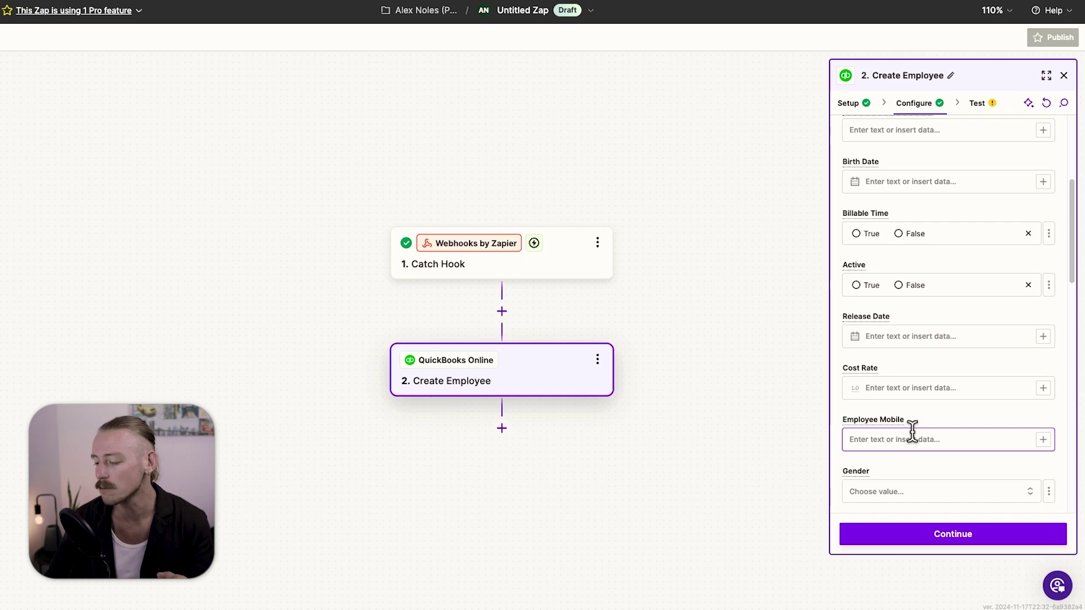
- Finish the setup and run a test of the Create Employee step
left_click(959, 541)
scroll(996, 539, "down", 4)
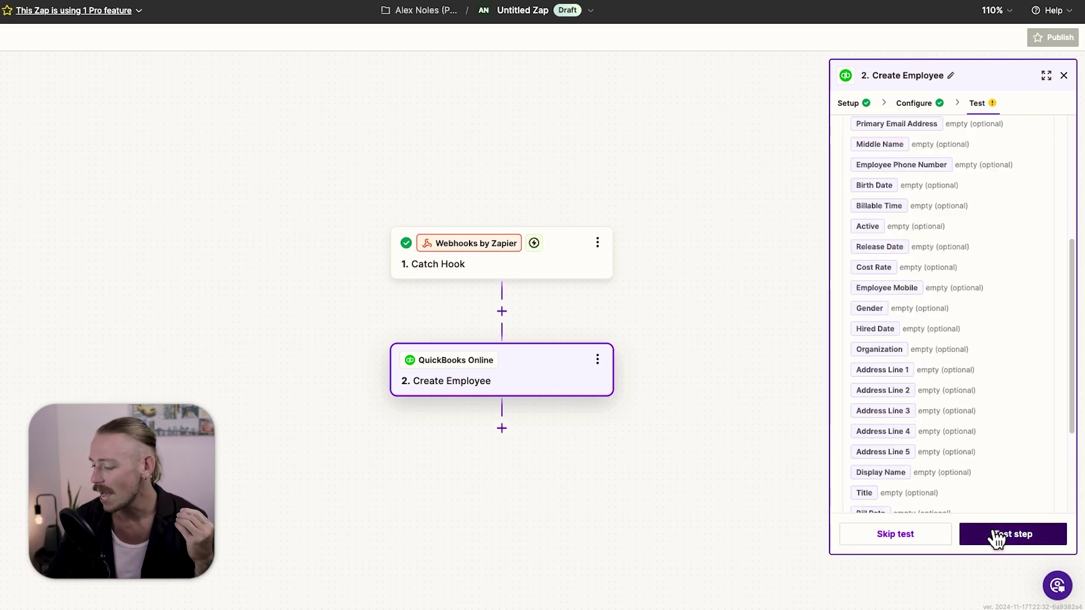
left_click(996, 540)
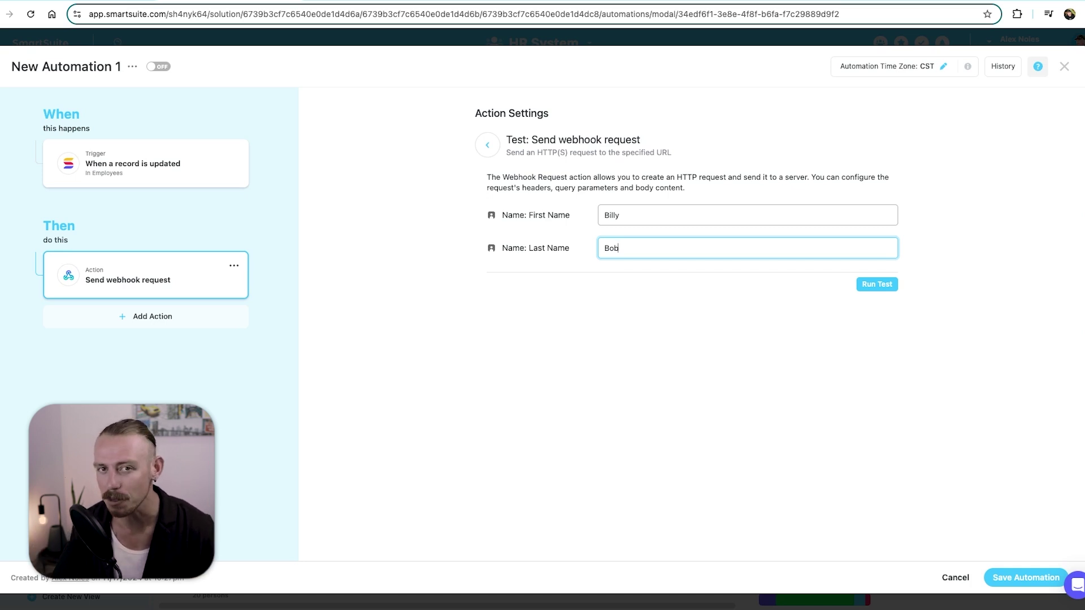
- Return from the webhook test panel and review the full action settings form
left_click(491, 148)
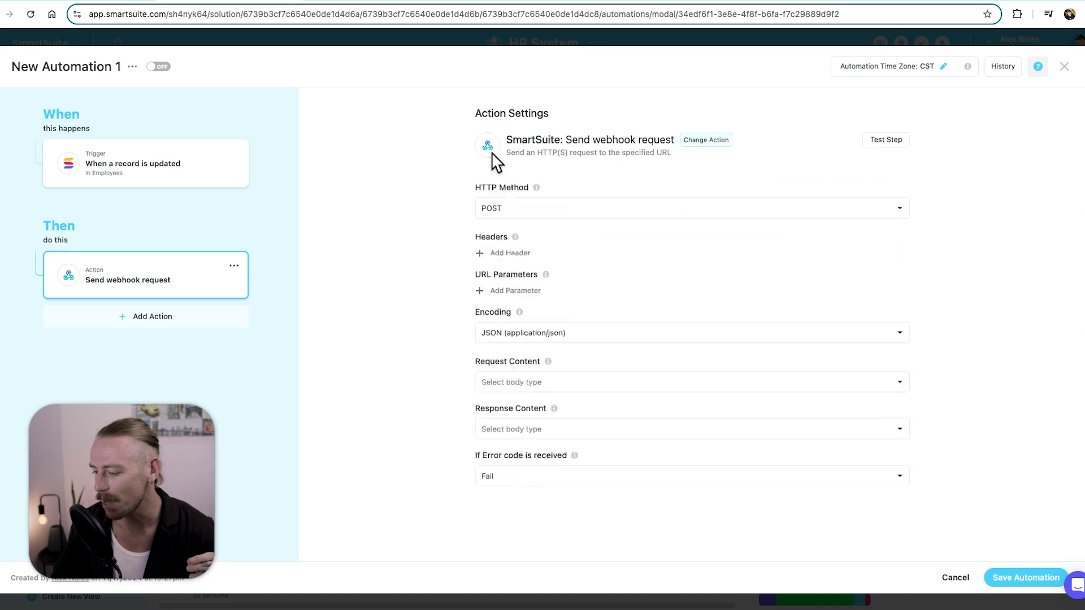
scroll(593, 236, "down", 1)
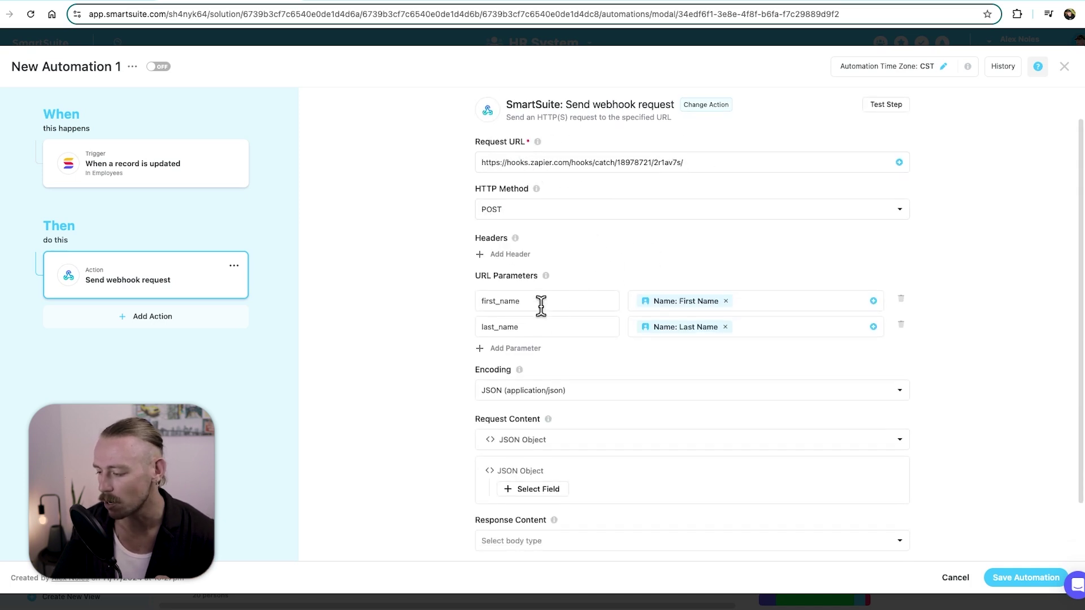
scroll(548, 314, "down", 2)
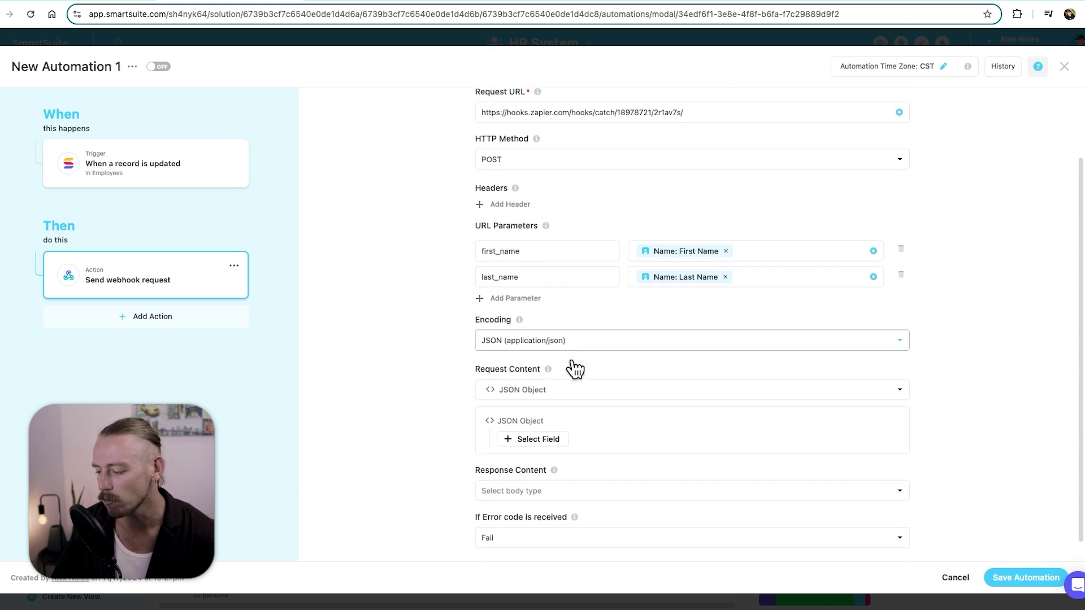
scroll(574, 364, "down", 1)
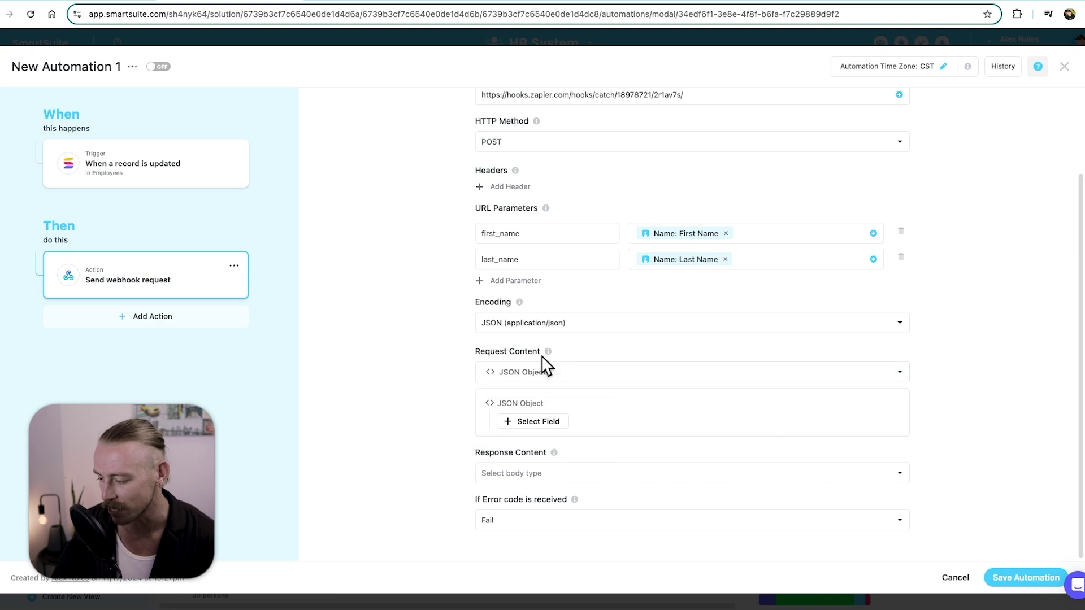
scroll(545, 364, "up", 4)
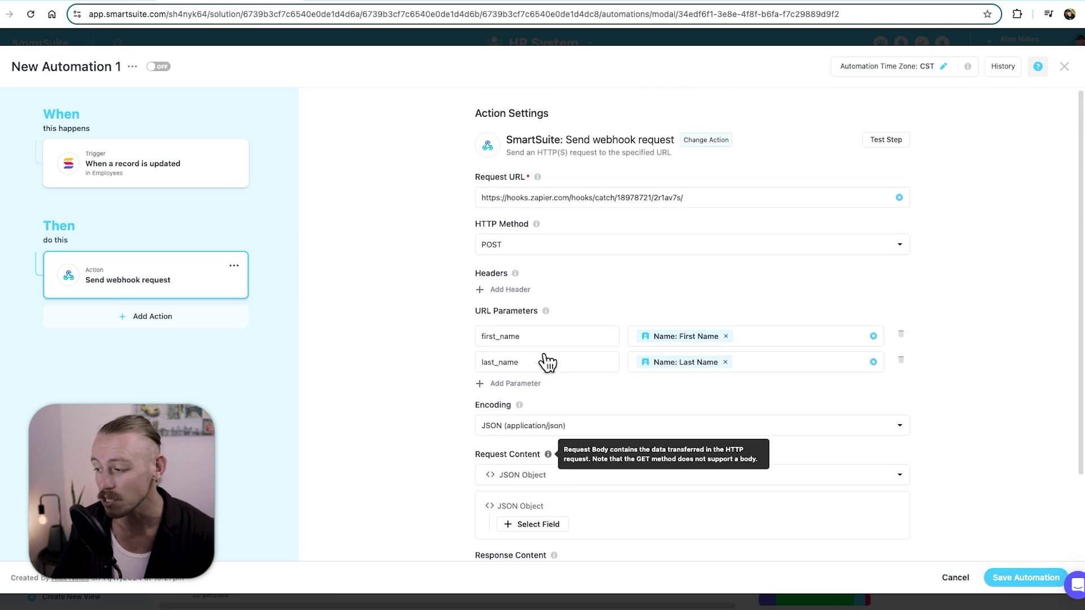
left_click(542, 244)
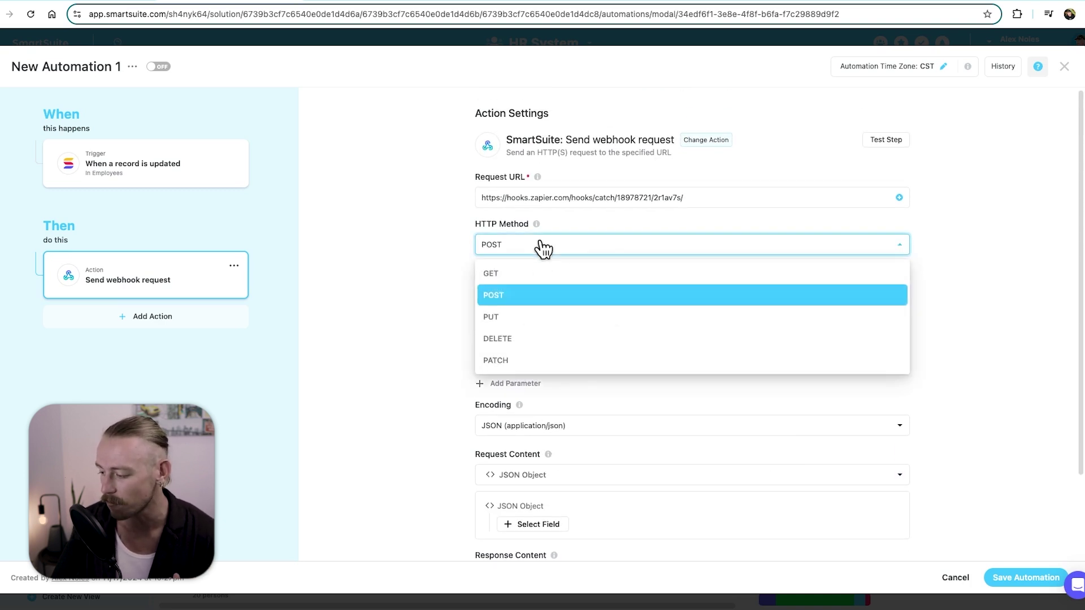
- Set response and request content to JSON Object, leaving the method at POST
left_click(545, 274)
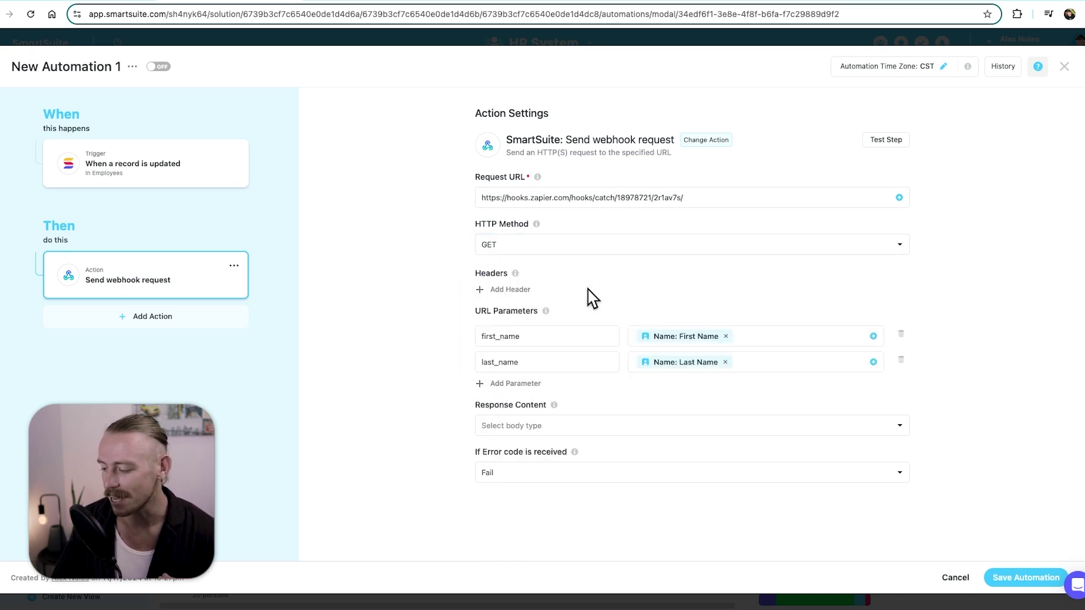
left_click(534, 436)
left_click(569, 460)
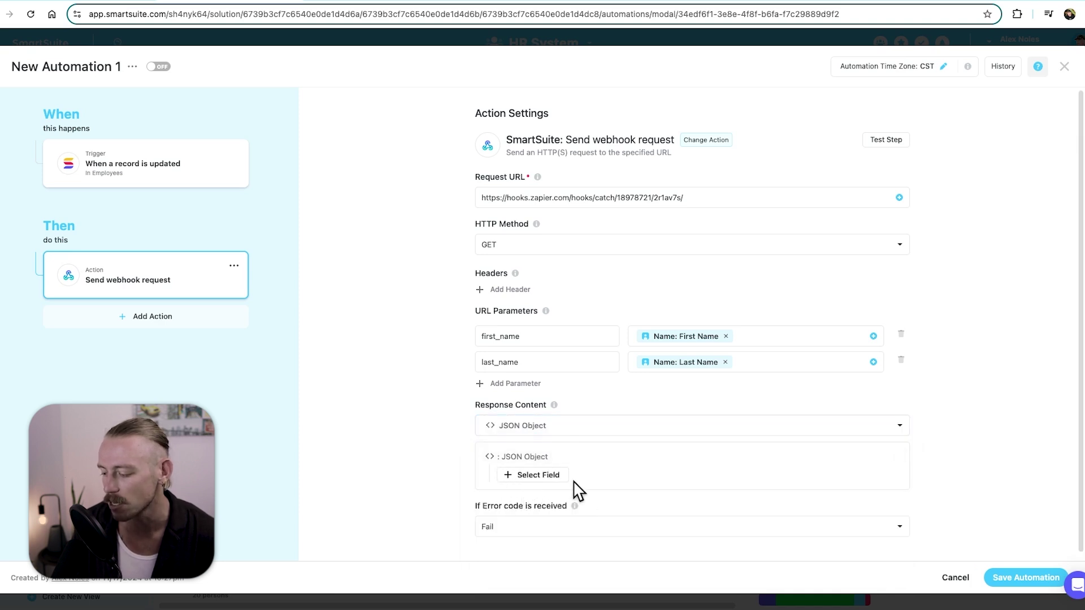
left_click(554, 251)
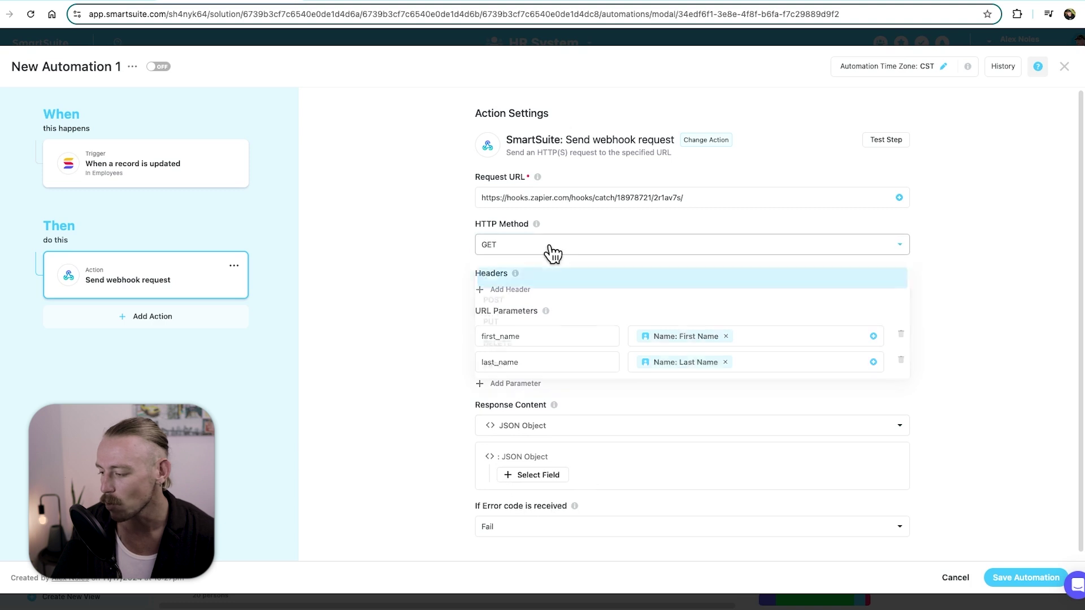
left_click(497, 296)
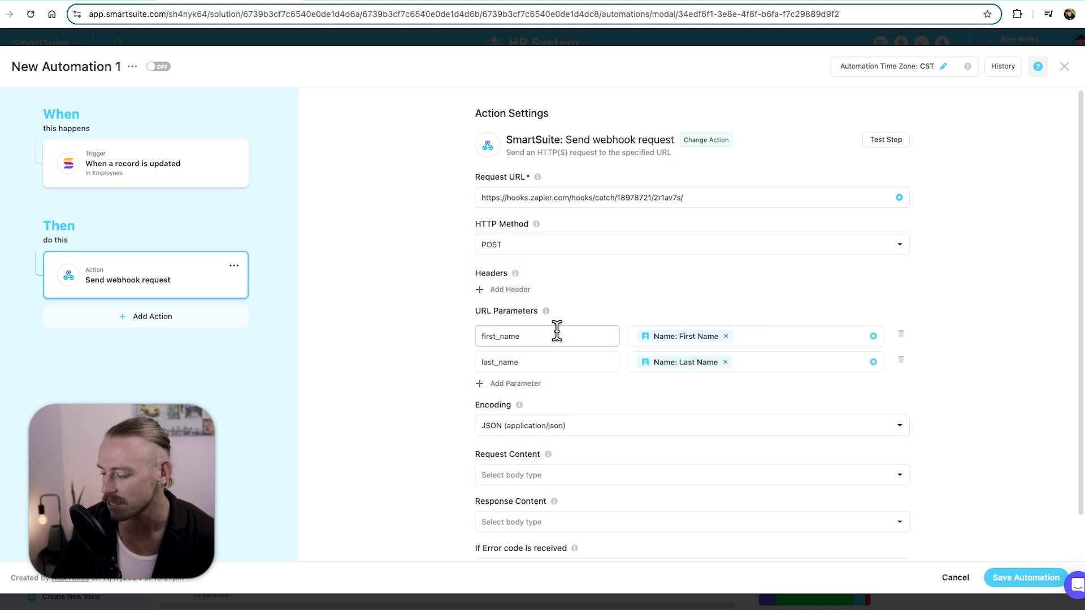
scroll(555, 332, "down", 1)
left_click(541, 436)
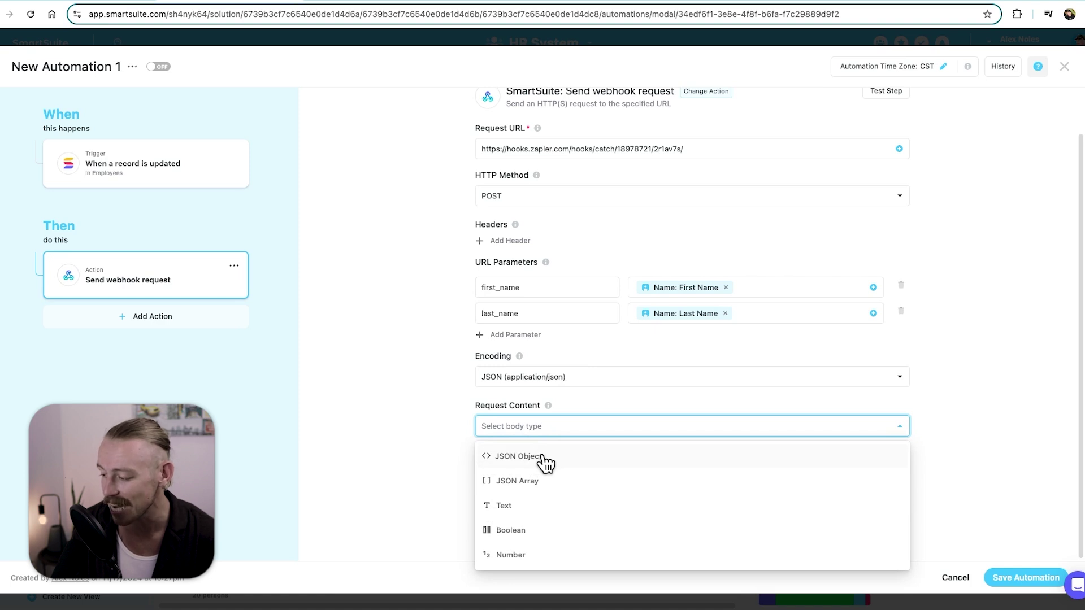
left_click(544, 459)
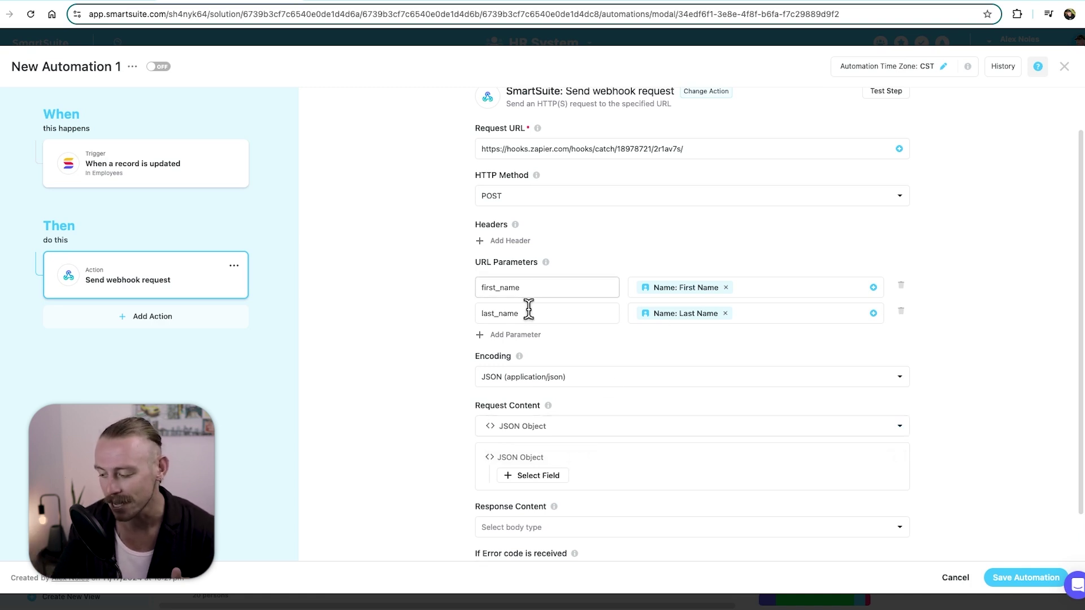
- Add a Text property to the JSON Object request body, leaving its value empty
scroll(576, 367, "down", 1)
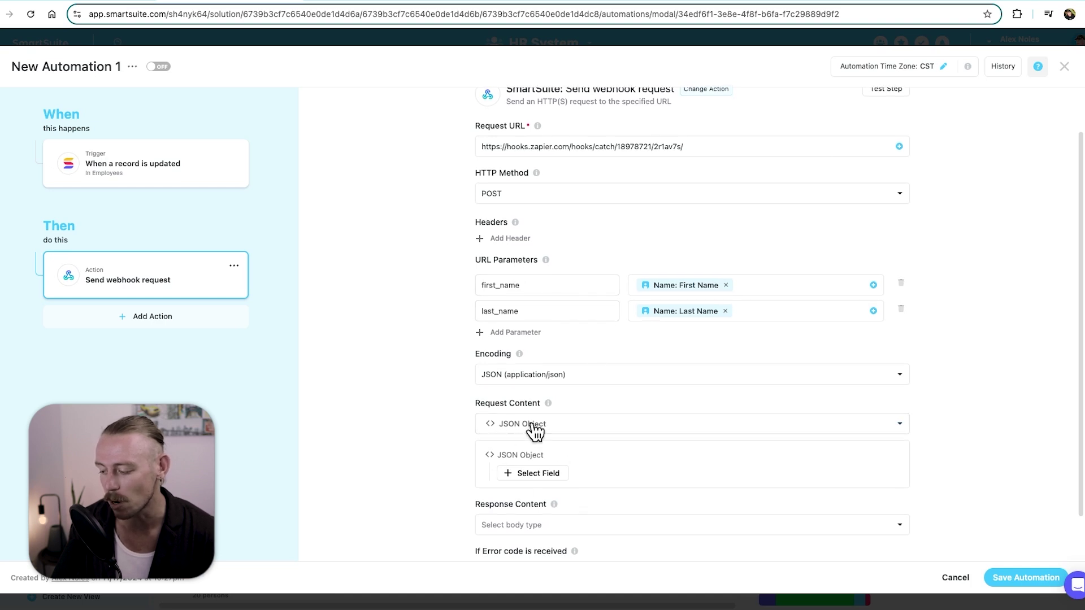
left_click(545, 484)
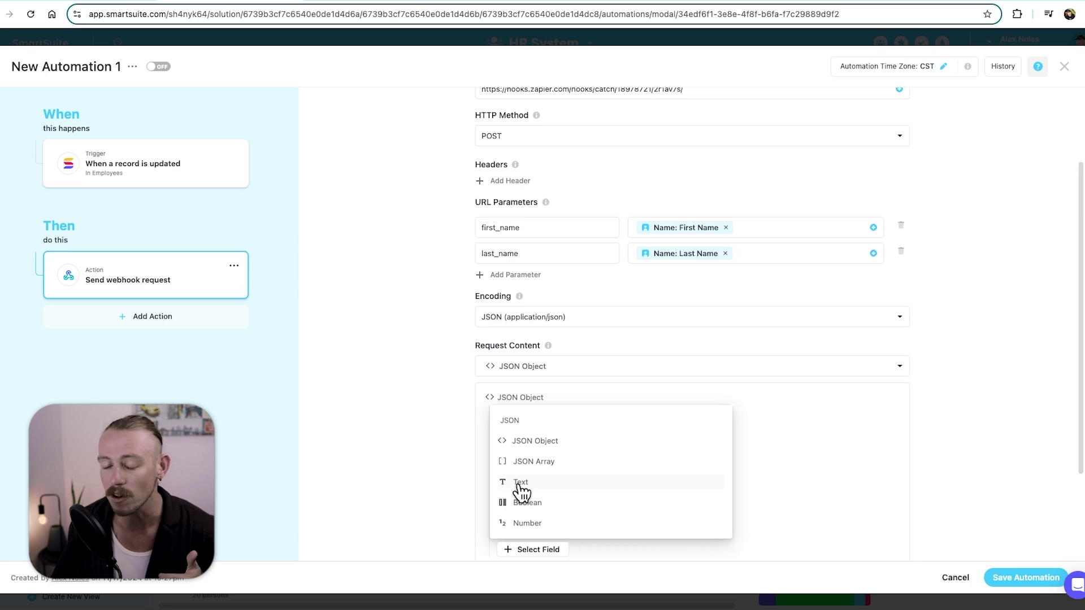
left_click(520, 487)
scroll(695, 480, "down", 2)
left_click(715, 431)
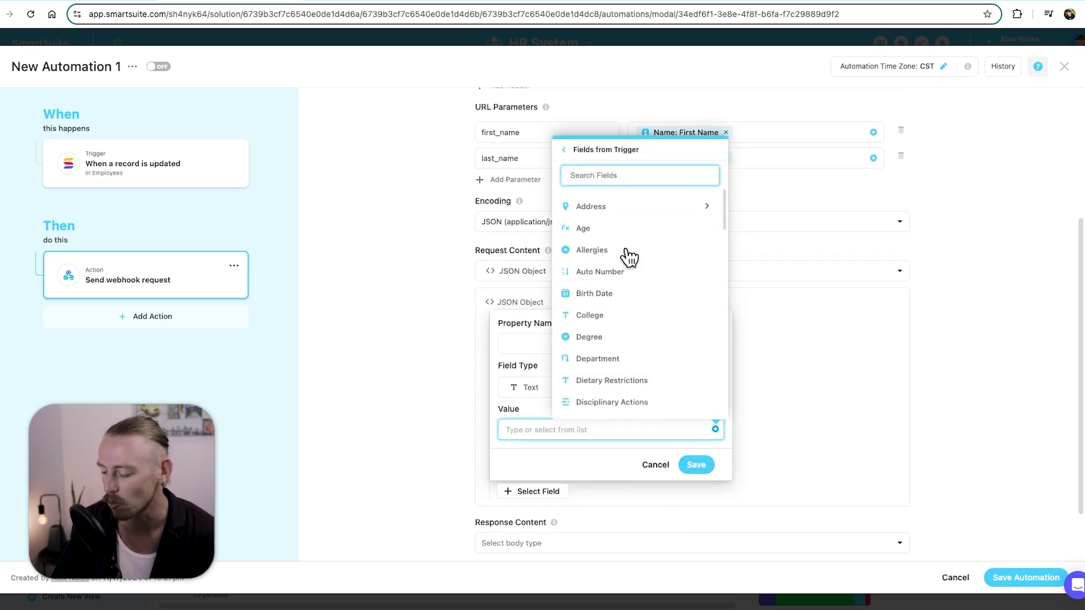
left_click(528, 390)
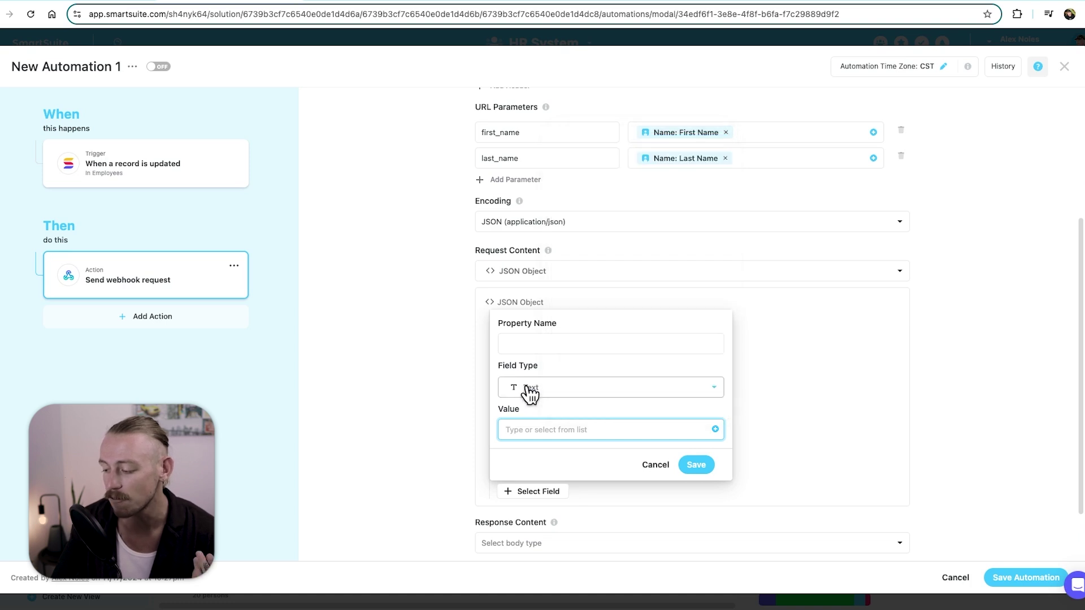
left_click(532, 390)
left_click(751, 407)
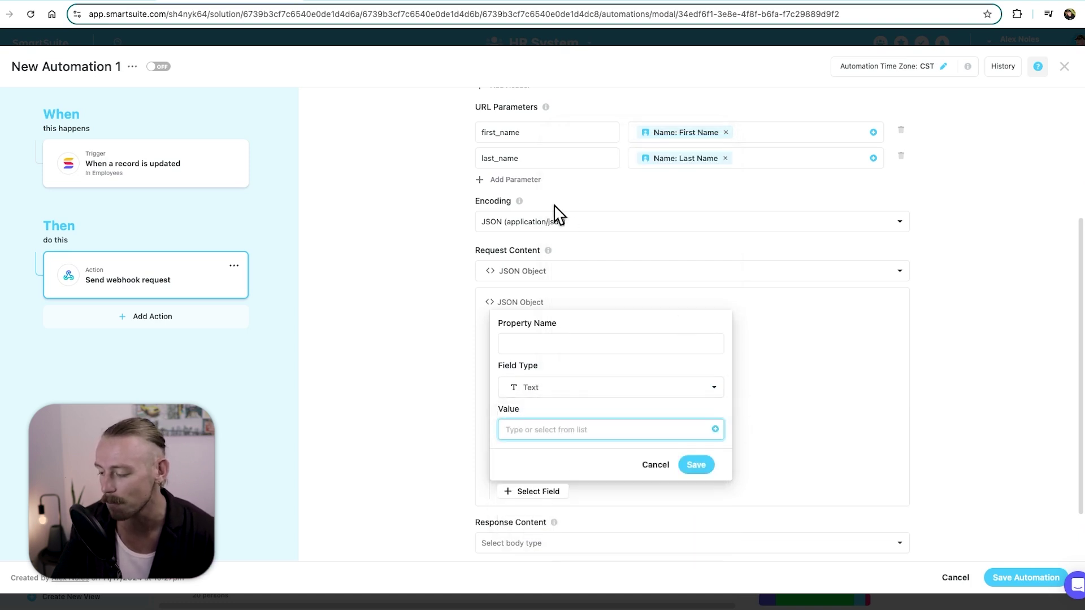
scroll(536, 179, "up", 4)
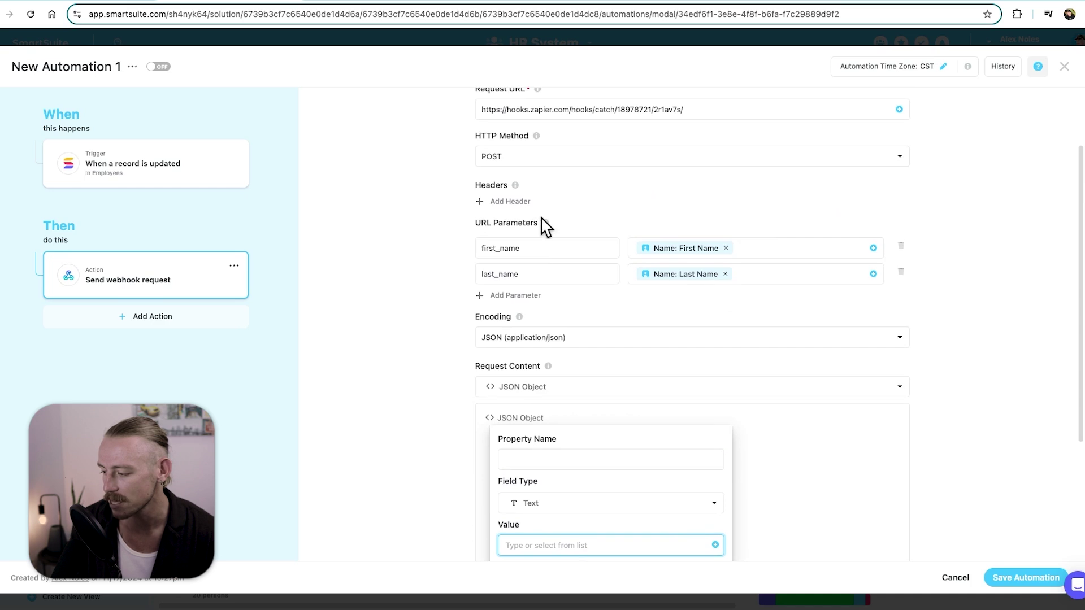
left_click(540, 249)
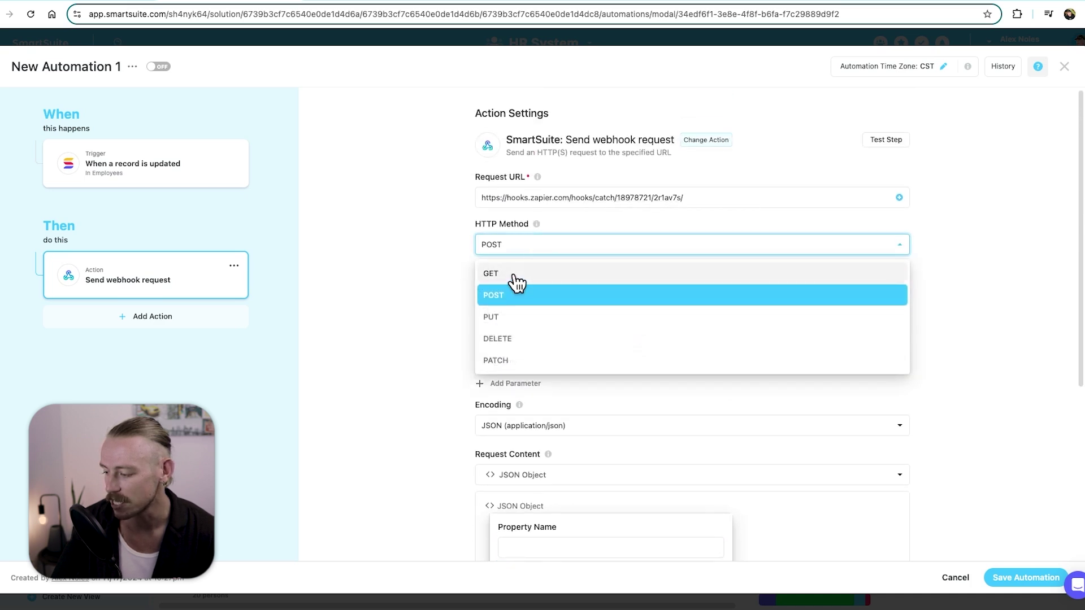
- Switch the webhook method to GET, glance at the Clay tab, and delete first_name parameter
left_click(525, 270)
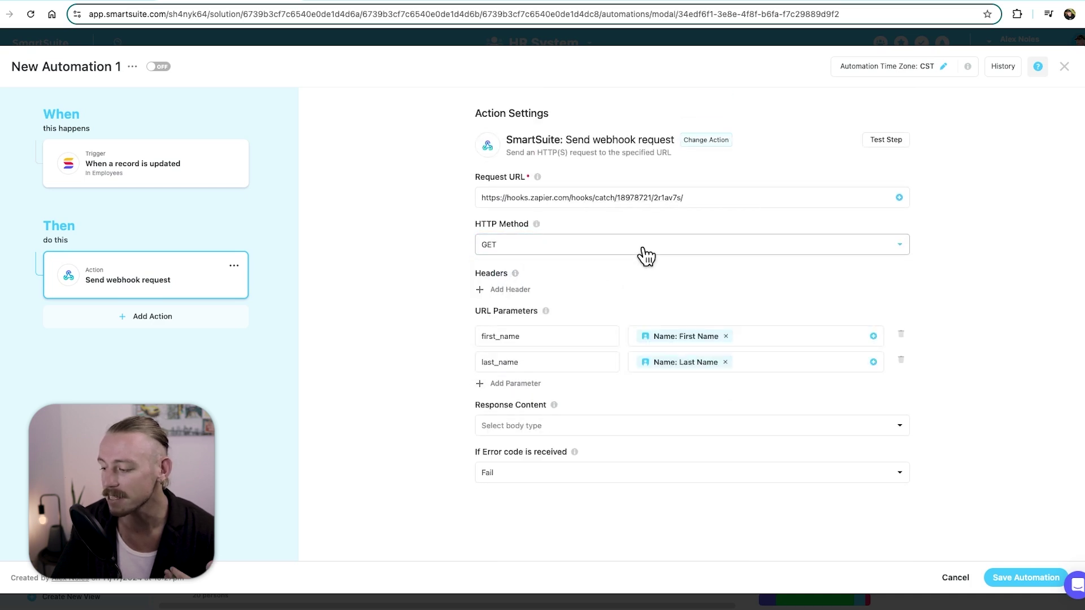
left_click(498, 1)
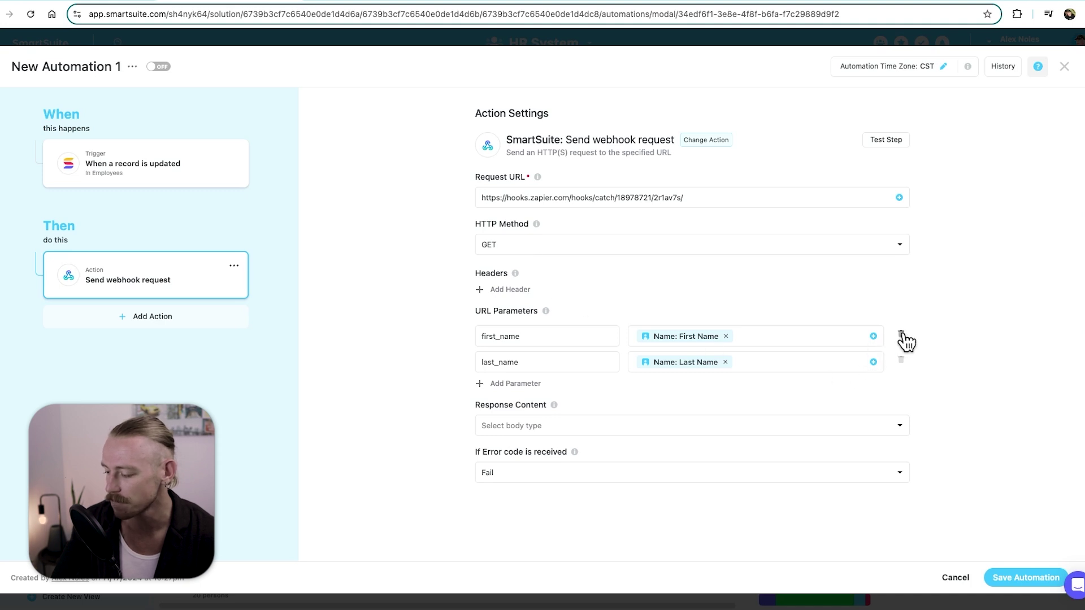
left_click(902, 335)
- Delete the last_name parameter and add a first_name Text field to JSON Object response content
left_click(902, 337)
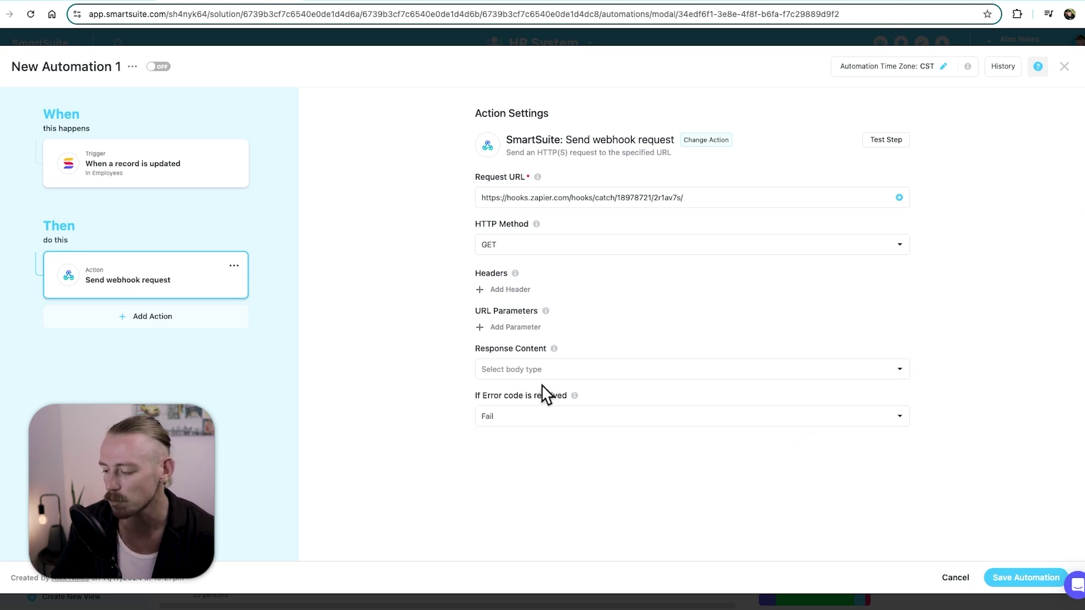
left_click(528, 371)
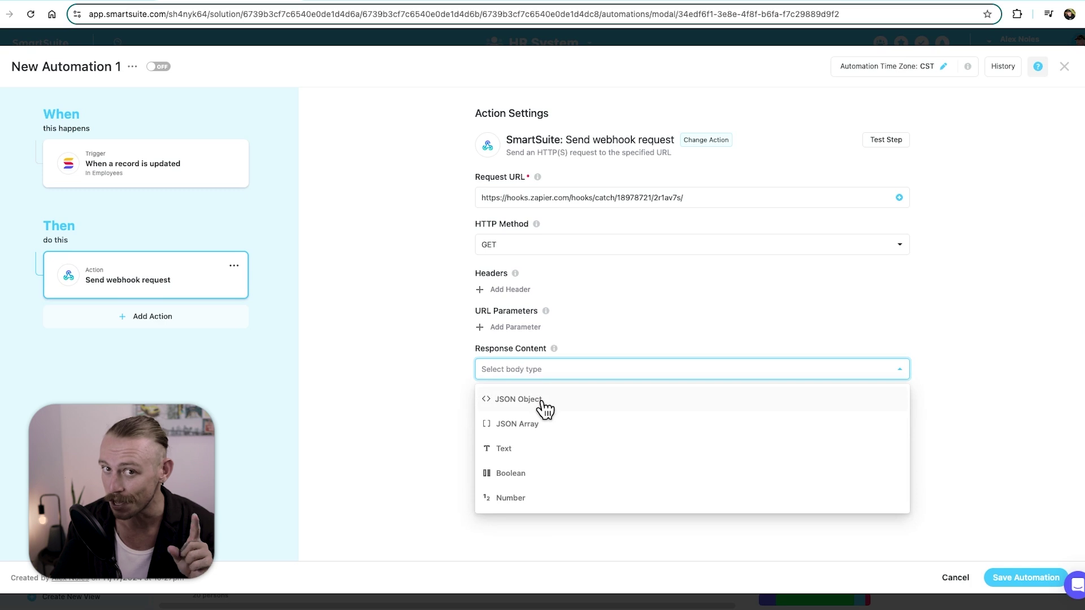
left_click(545, 402)
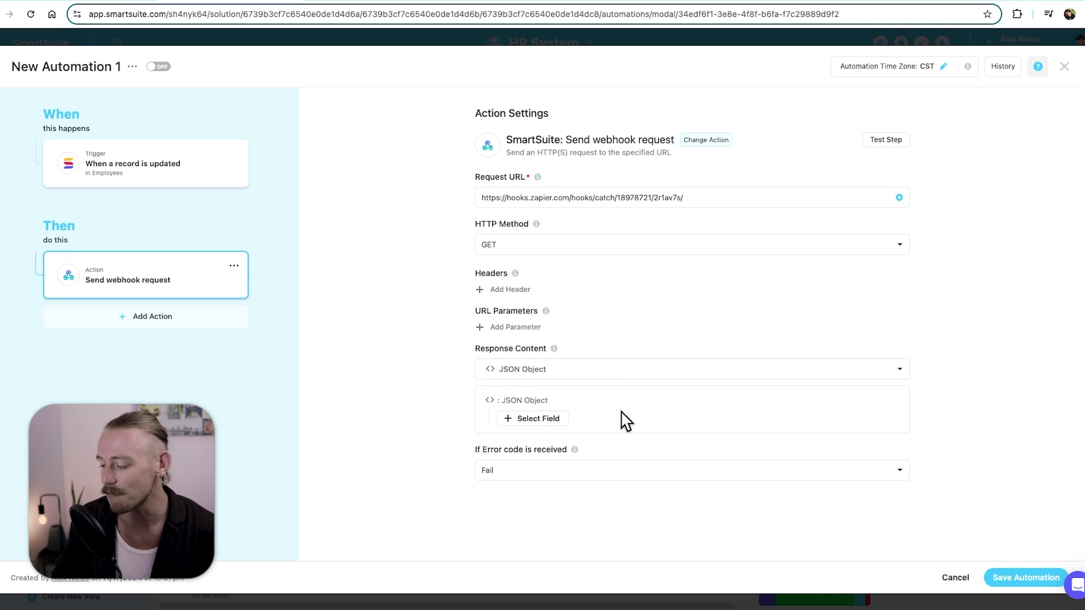
left_click(542, 424)
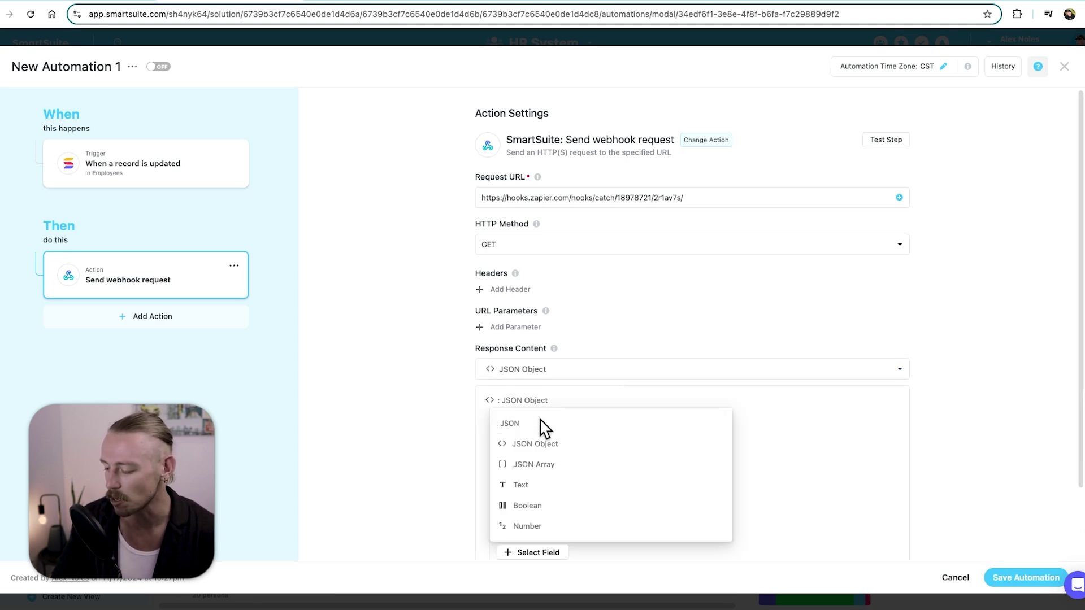
left_click(515, 488)
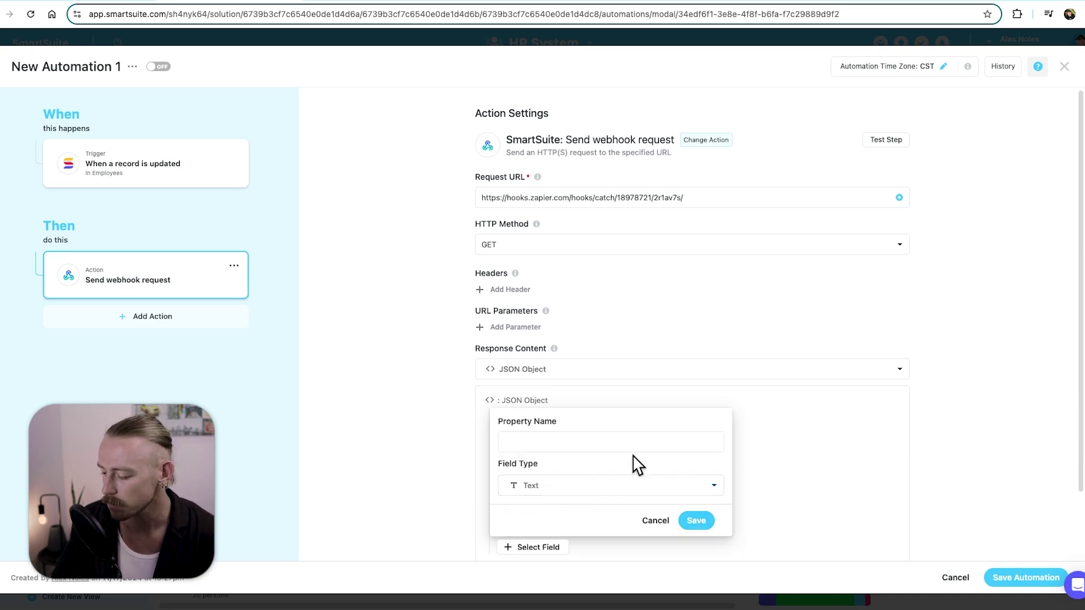
left_click(608, 443)
type("first_name")
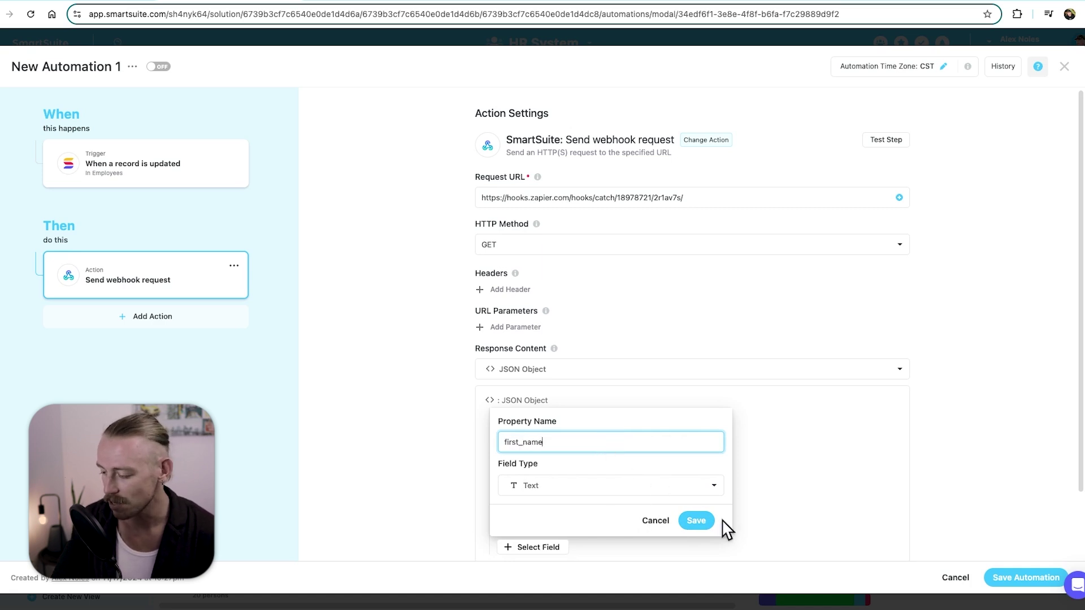
left_click(699, 522)
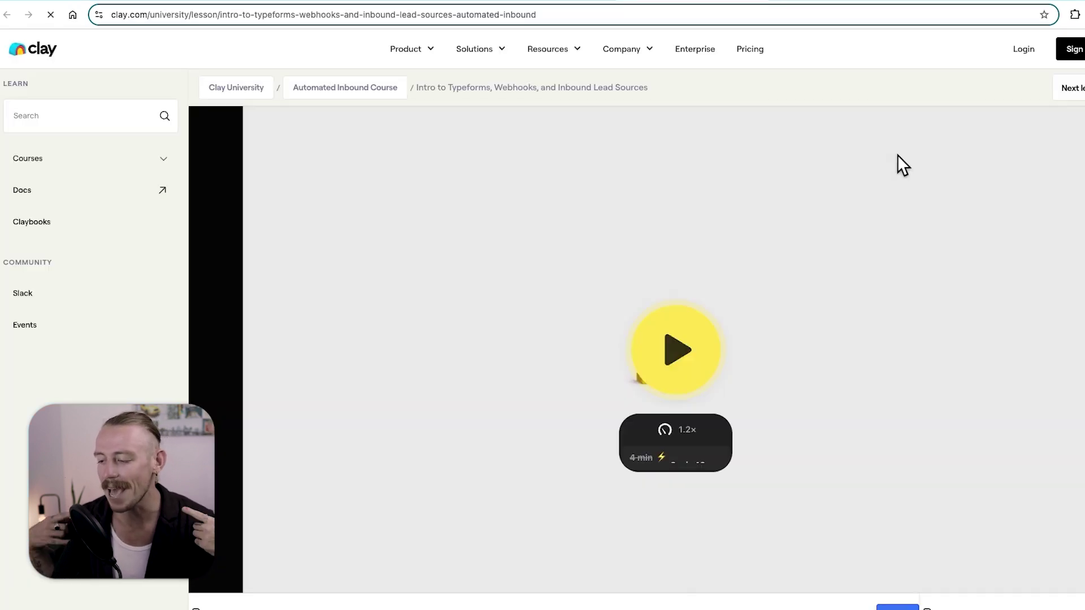
scroll(727, 275, "down", 6)
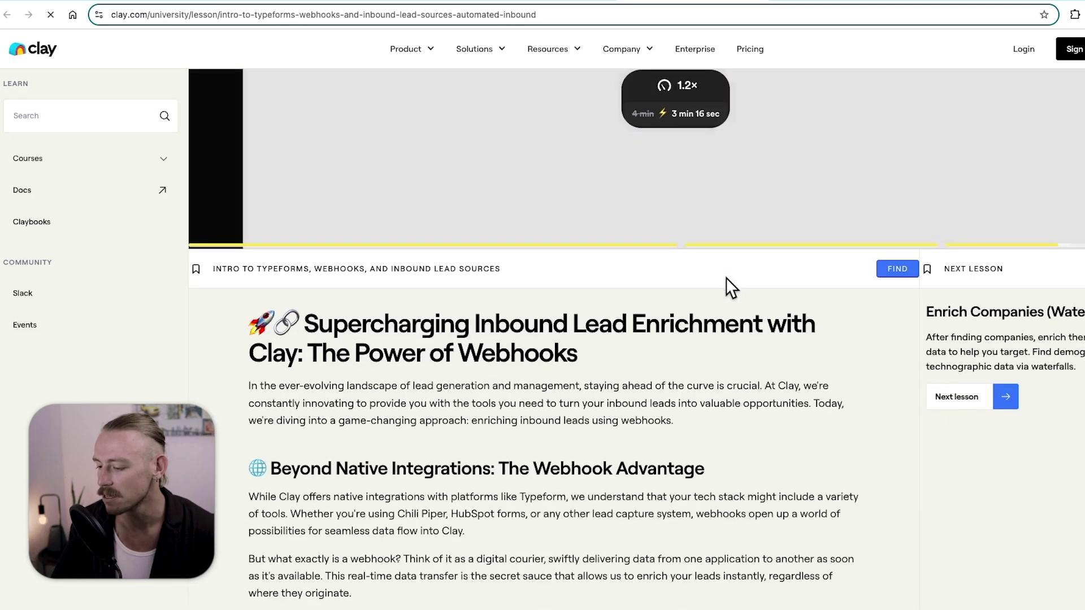
scroll(726, 277, "down", 20)
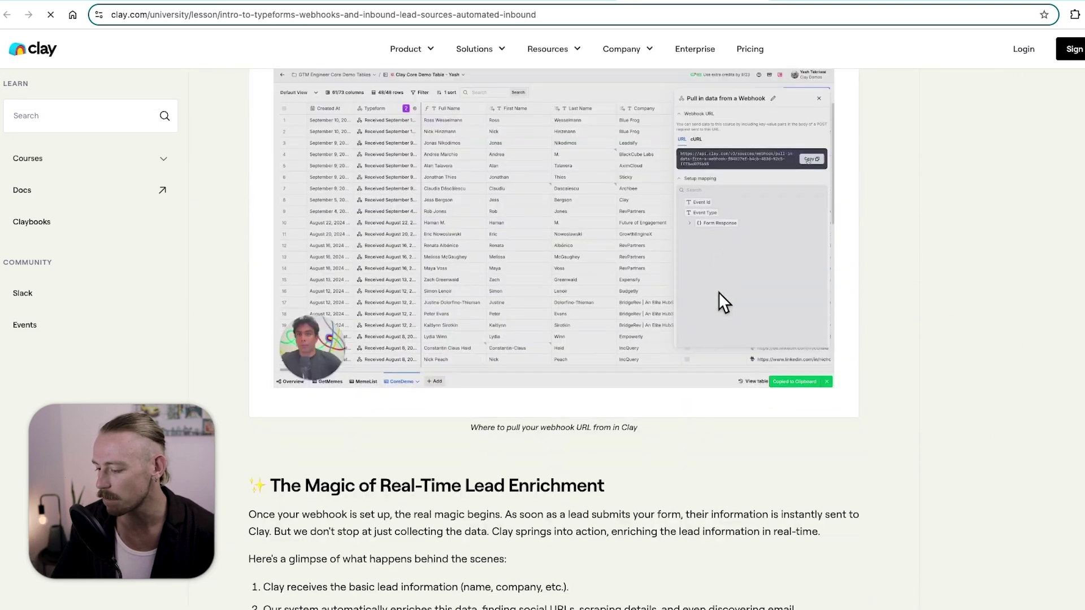
scroll(718, 293, "down", 8)
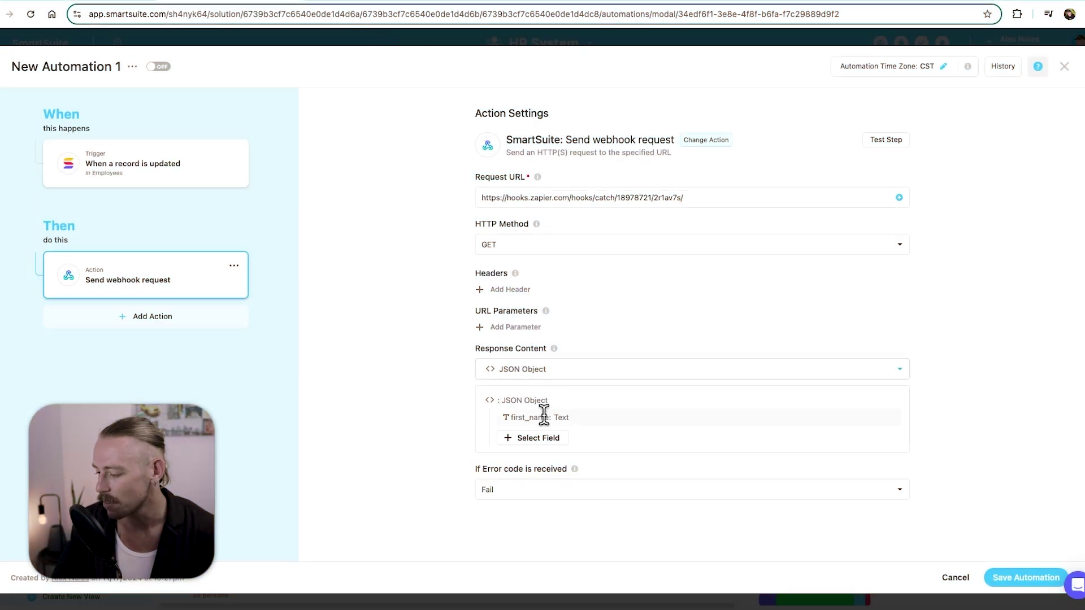
- Add a last_name Text field to the response JSON Object
left_click(553, 447)
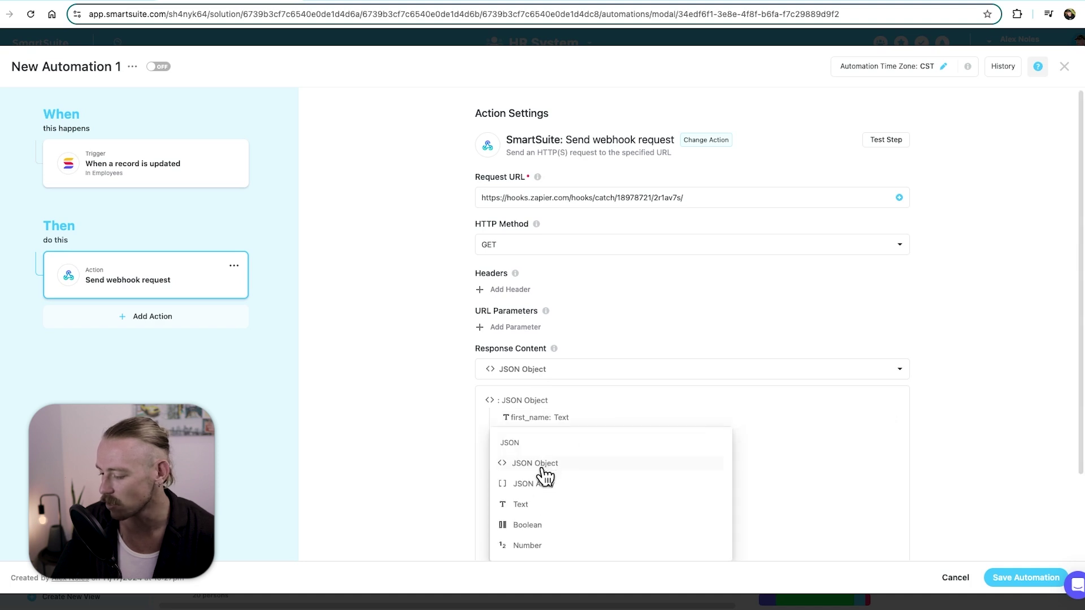
left_click(526, 507)
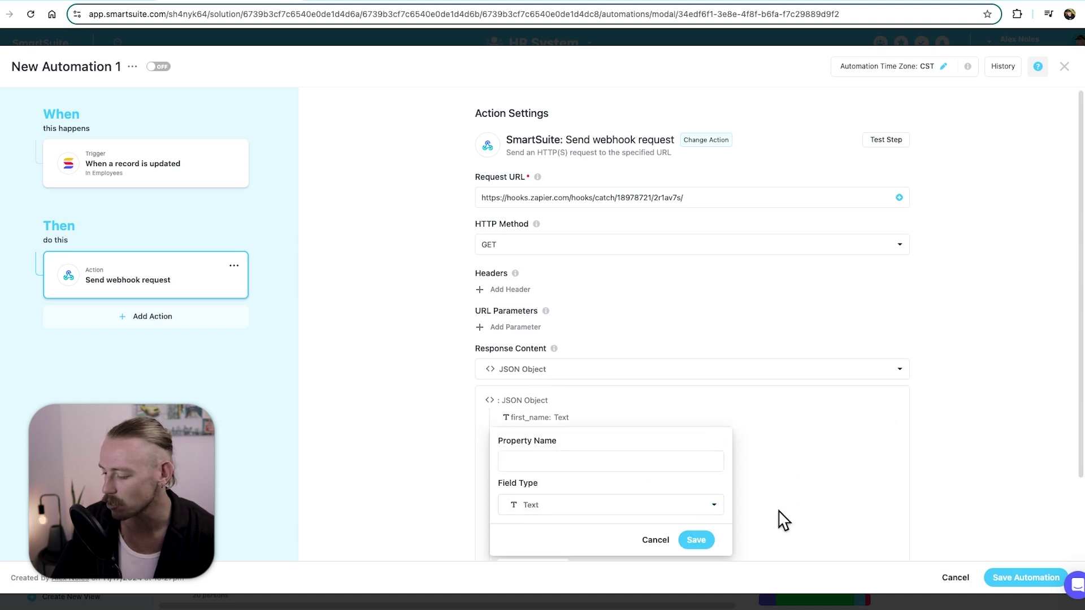
left_click(598, 463)
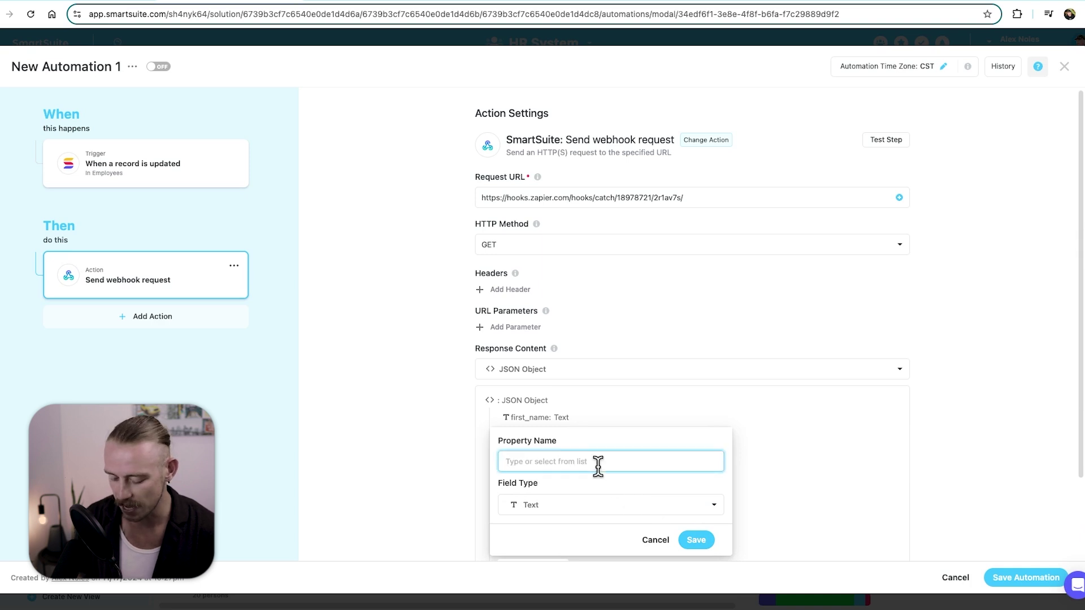
type("last_name")
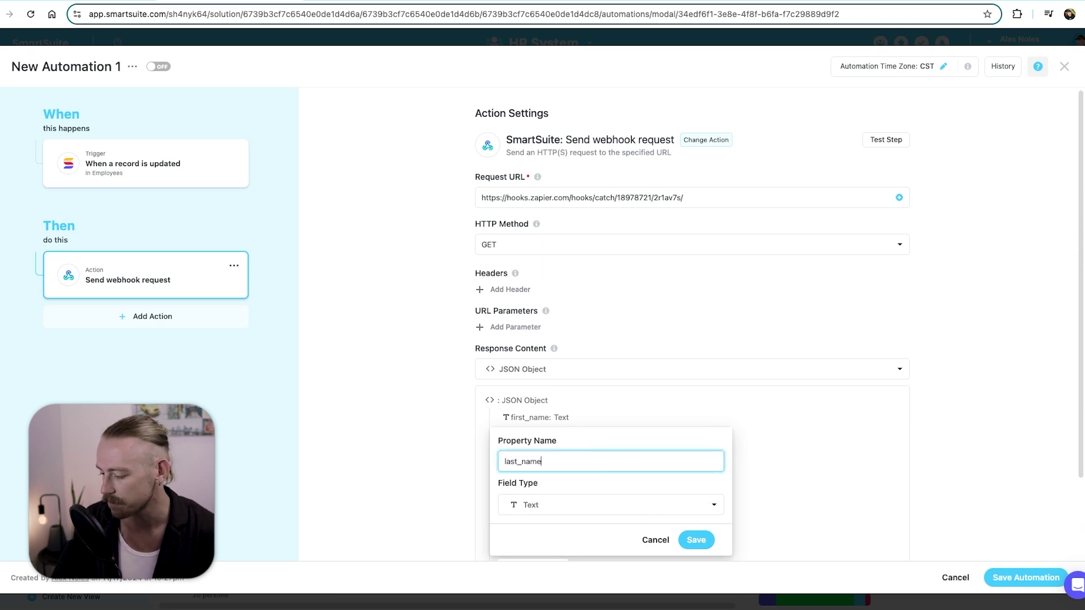
left_click(691, 540)
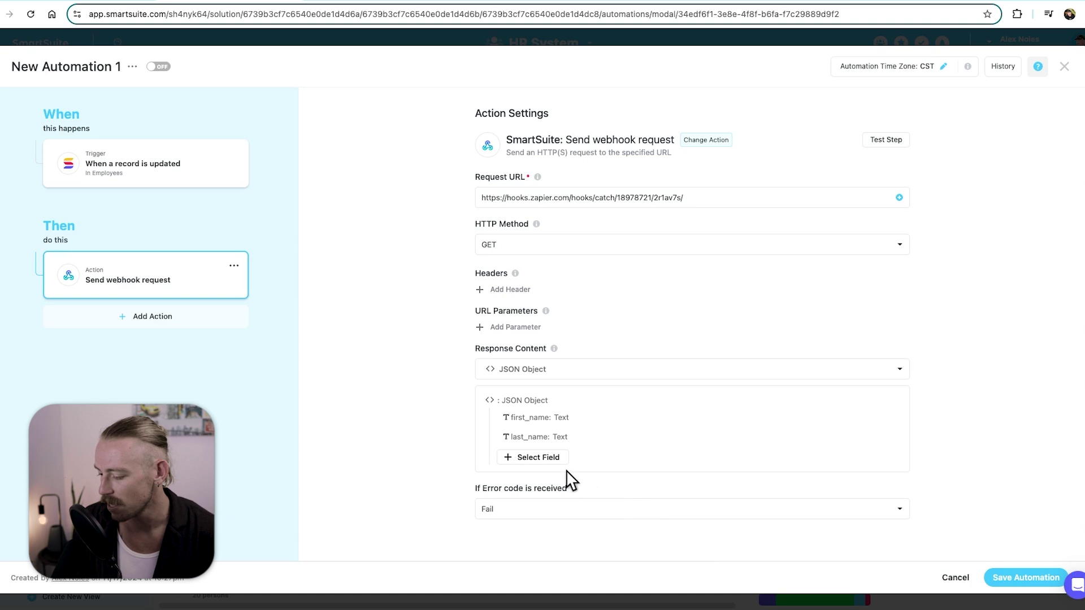
- Add an email JSON Array field to the response JSON Object
left_click(524, 459)
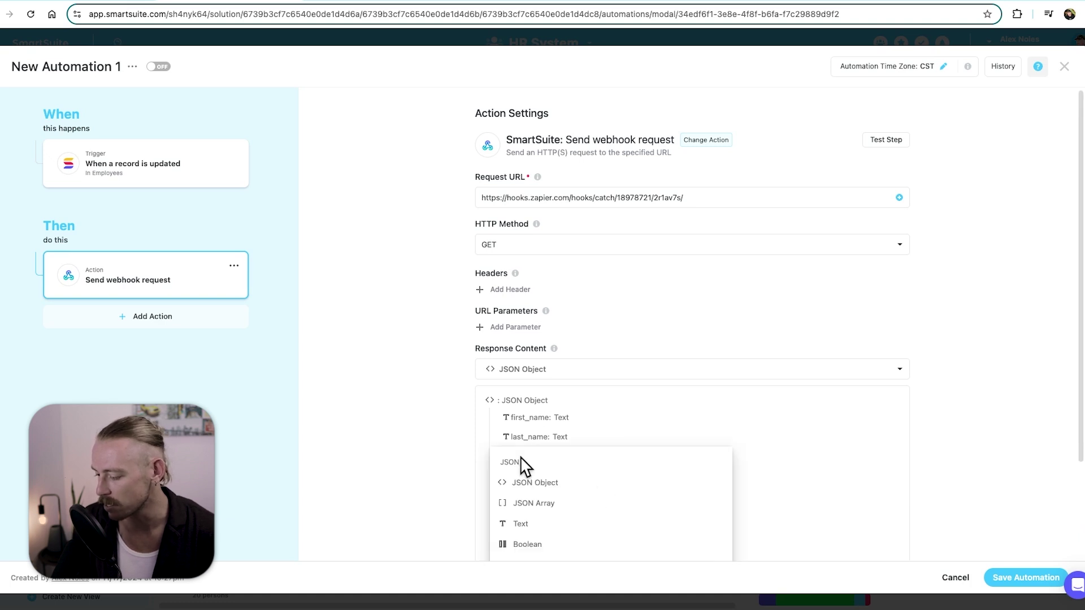
scroll(554, 509, "down", 3)
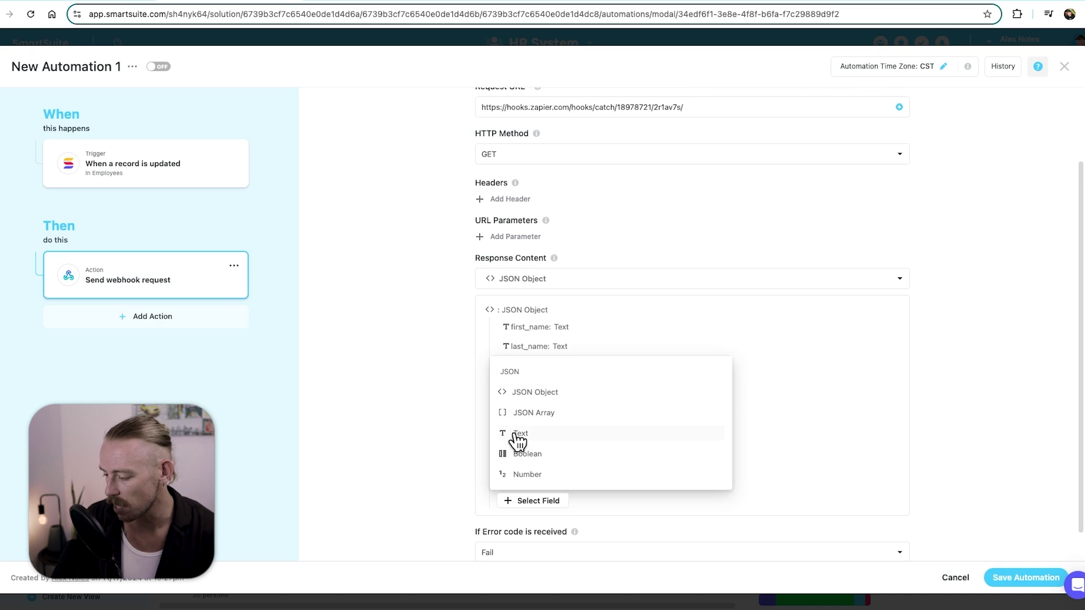
left_click(528, 413)
left_click(540, 386)
type("ema")
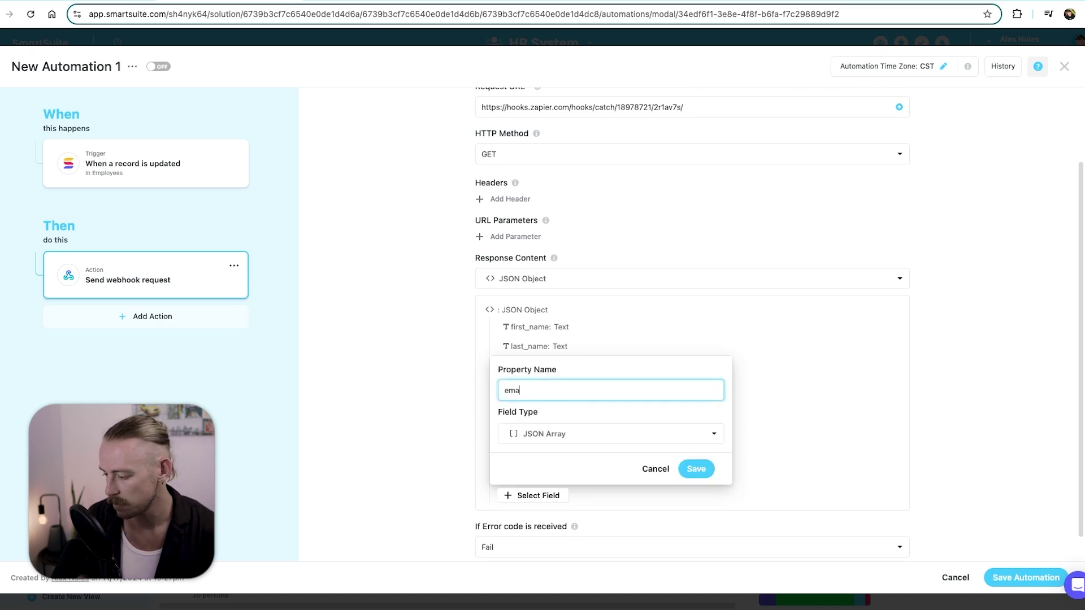
type("il")
left_click(696, 469)
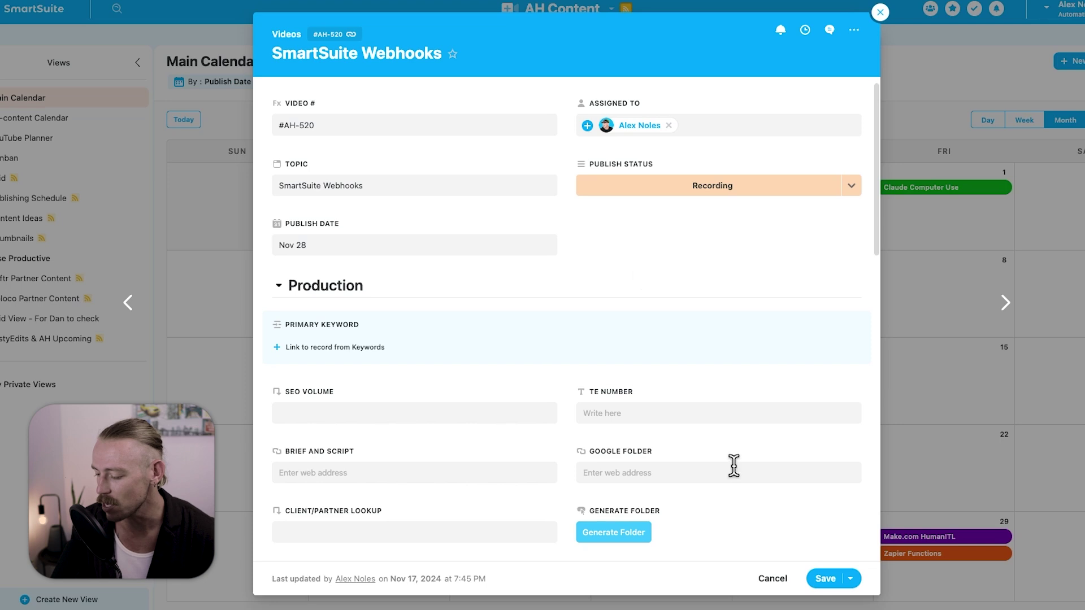
- Open the Generate Folder field's settings and its URL formula editor
left_click(854, 512)
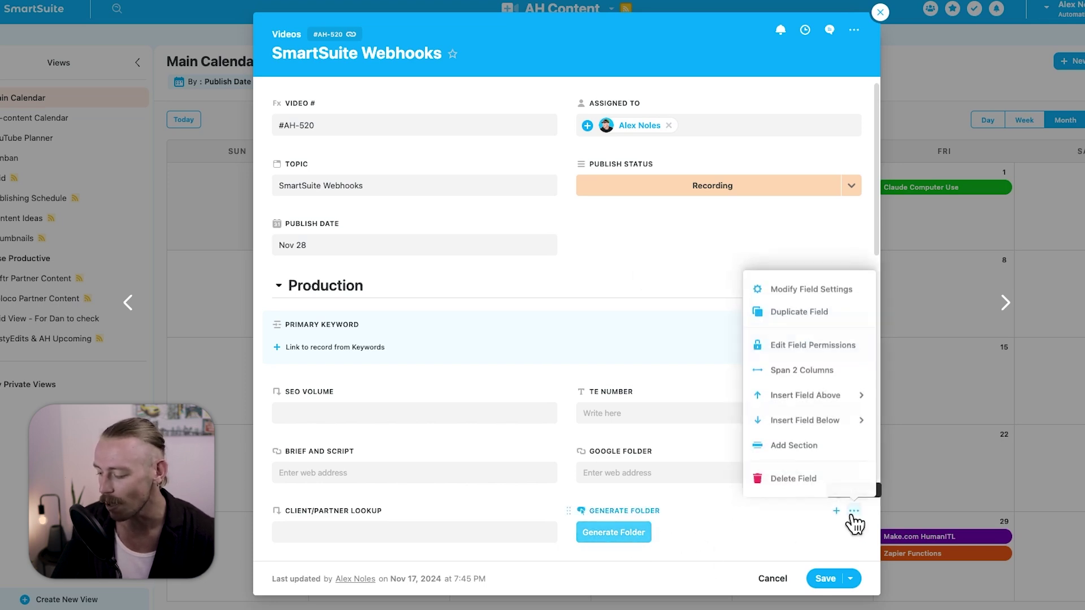
left_click(831, 287)
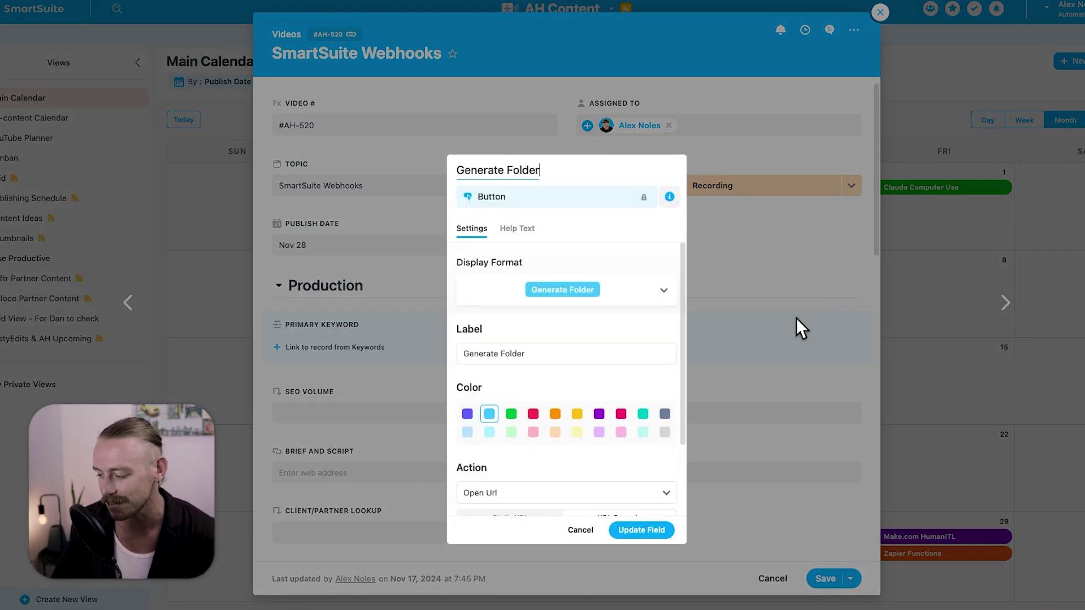
scroll(517, 362, "down", 3)
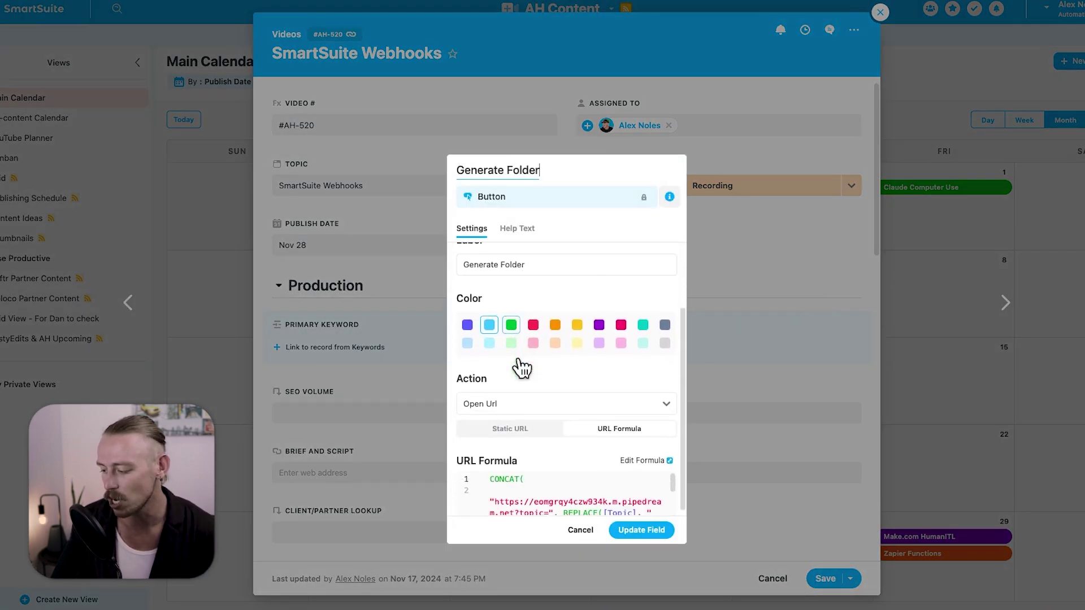
left_click(648, 456)
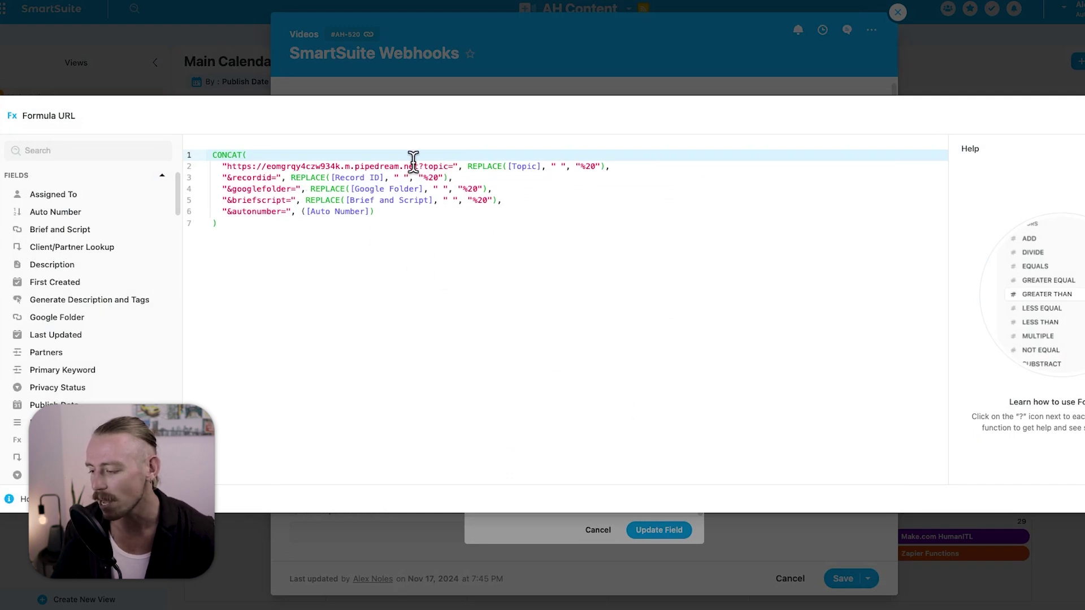
- Inspect the Pipedream base URL and parameter lines of the formula, then return to the record
left_click_drag(424, 167, 228, 167)
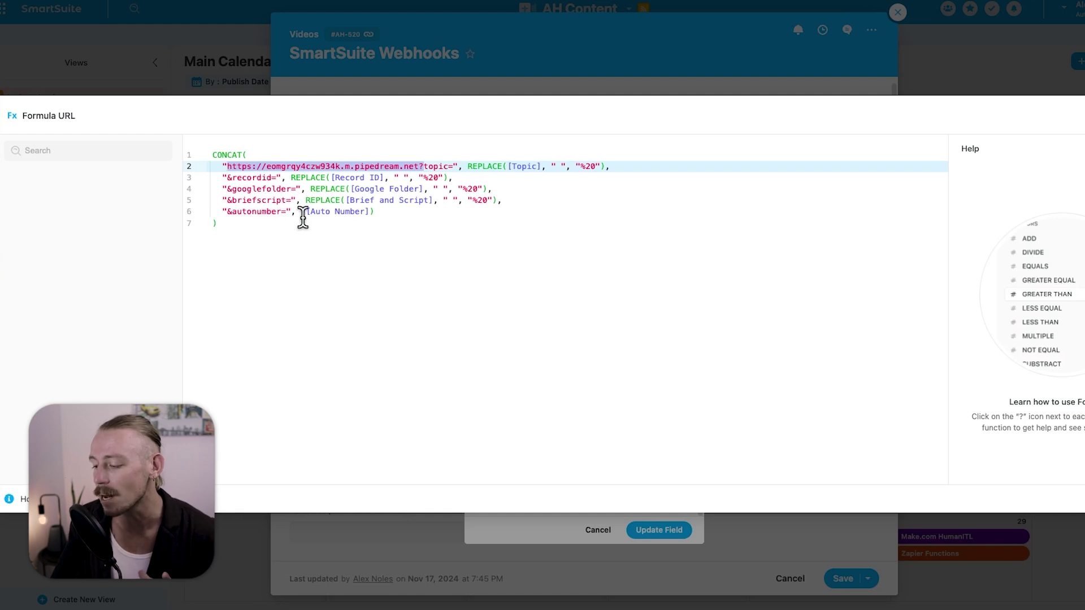
left_click_drag(541, 202, 218, 177)
left_click(396, 210)
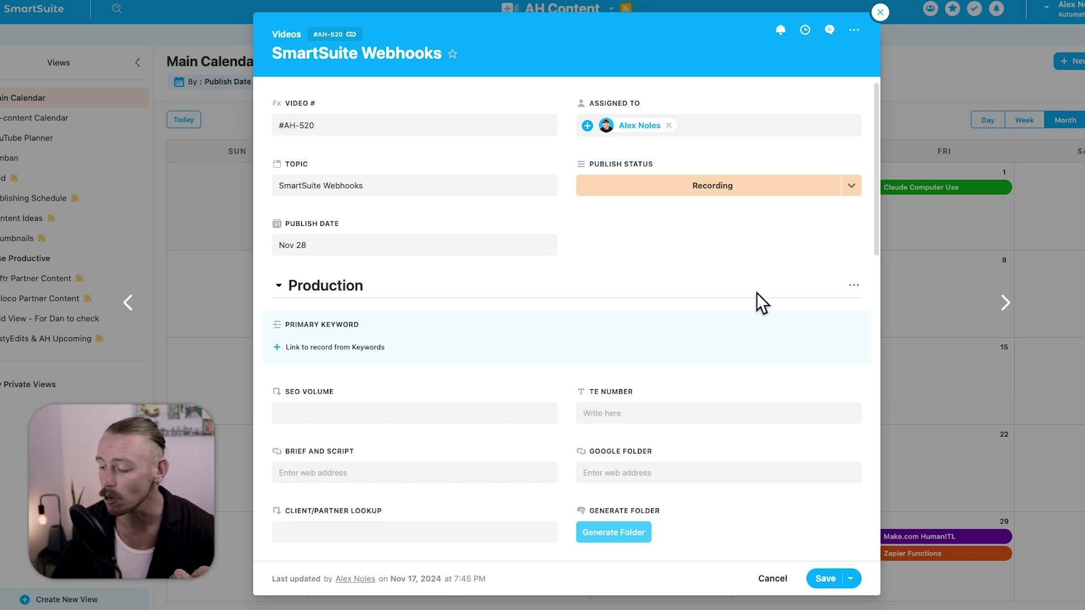
scroll(667, 481, "down", 1)
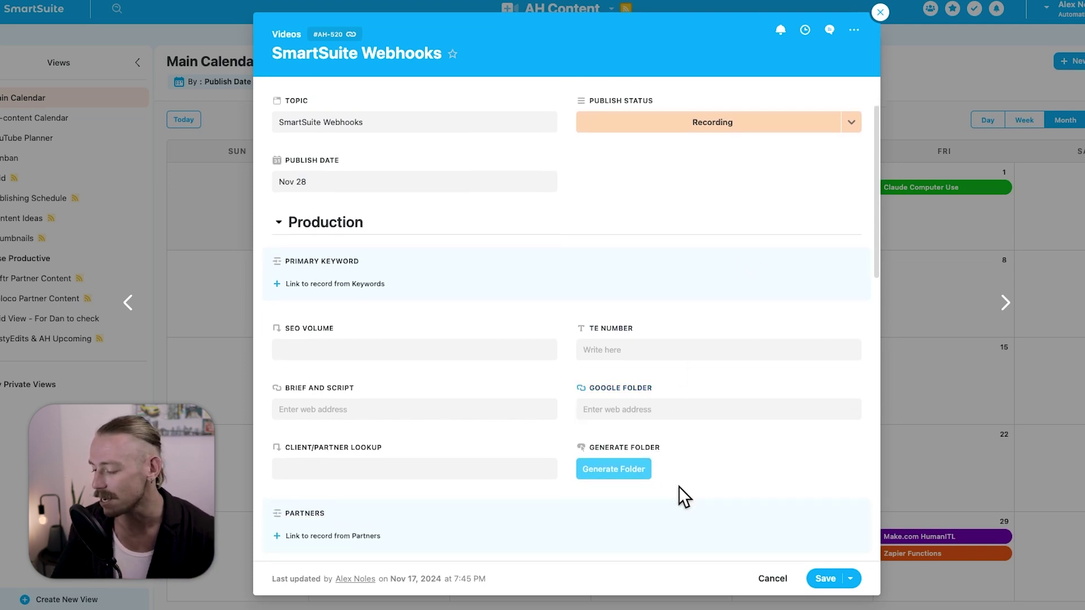
- Fire the Generate Folder webhook through Pipedream and confirm the Success! response
left_click(614, 471)
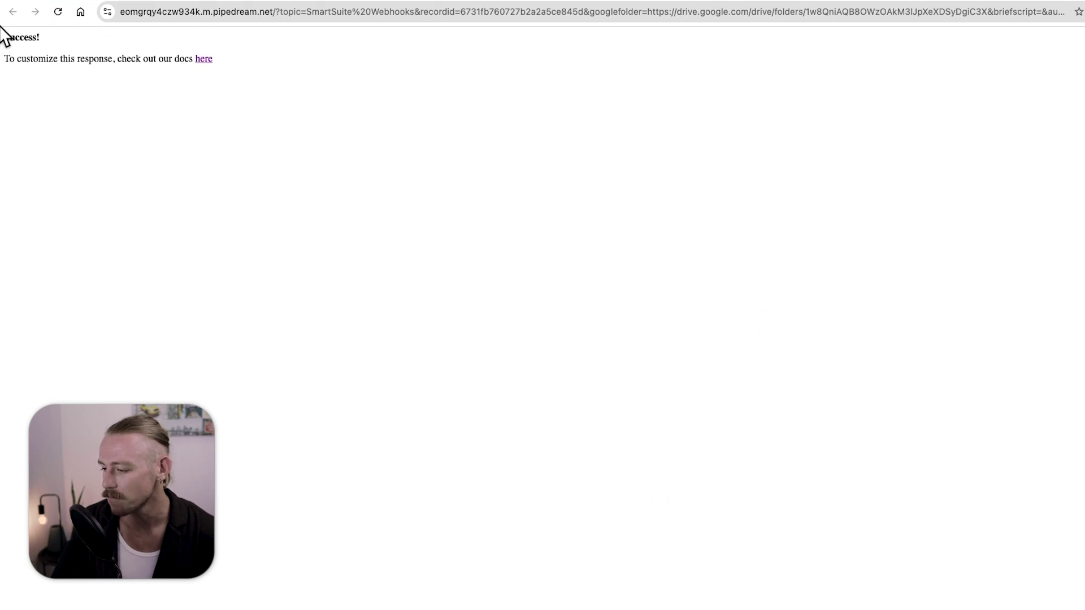
left_click_drag(54, 37, 2, 34)
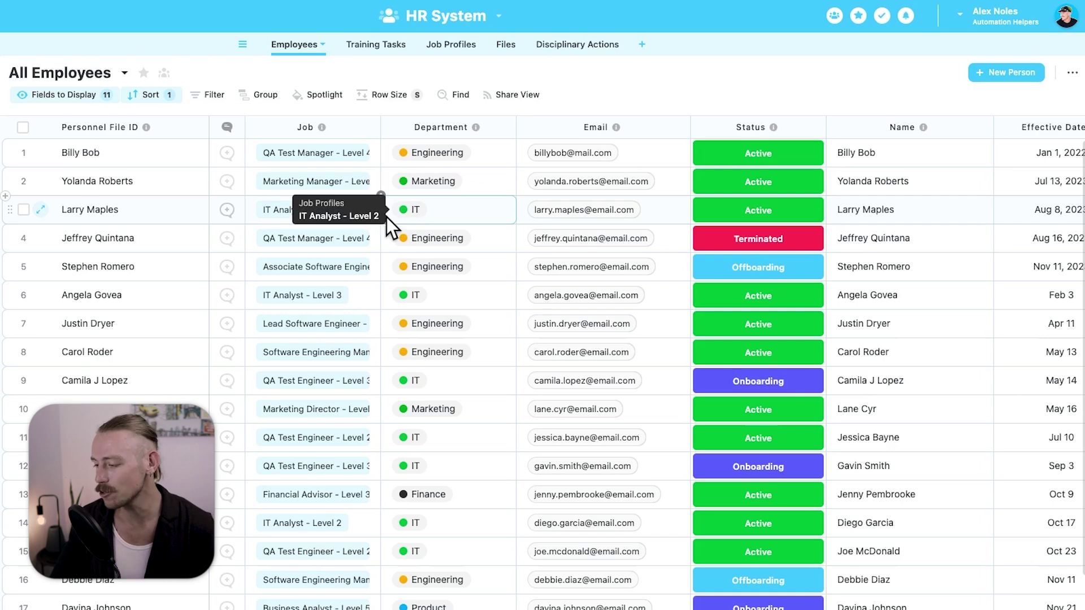
- Add a Button field to the Employees table labelled 'Send a welcome email'
scroll(389, 231, "right", 10)
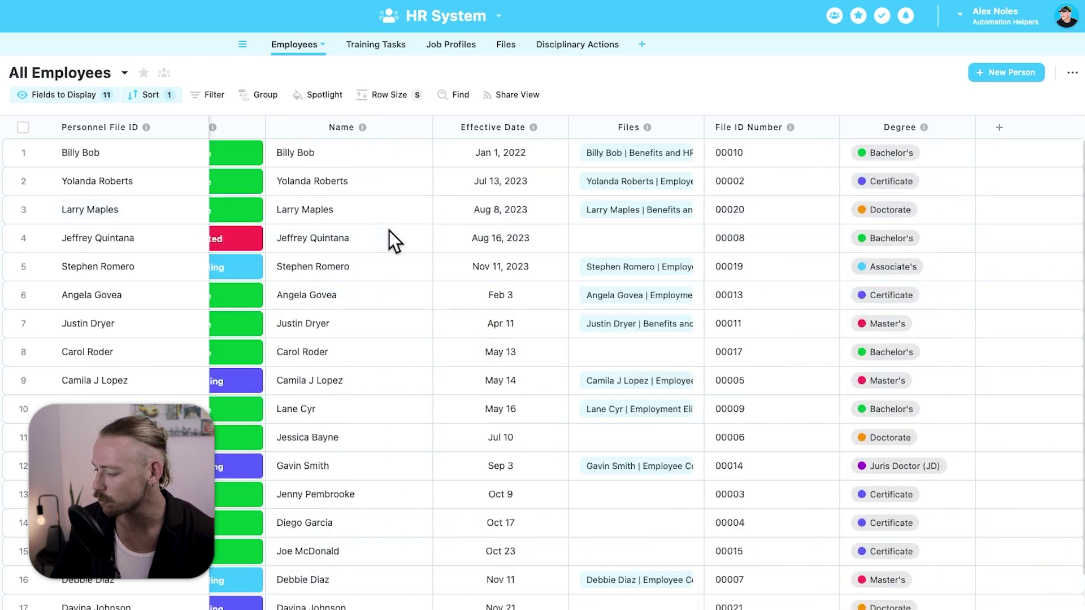
left_click(999, 129)
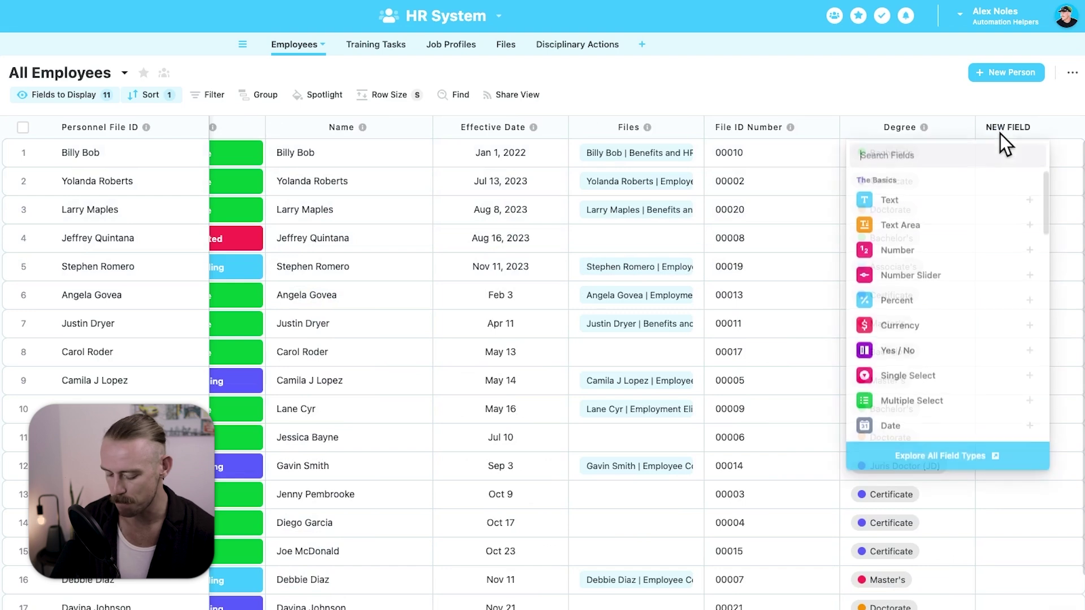
type("but")
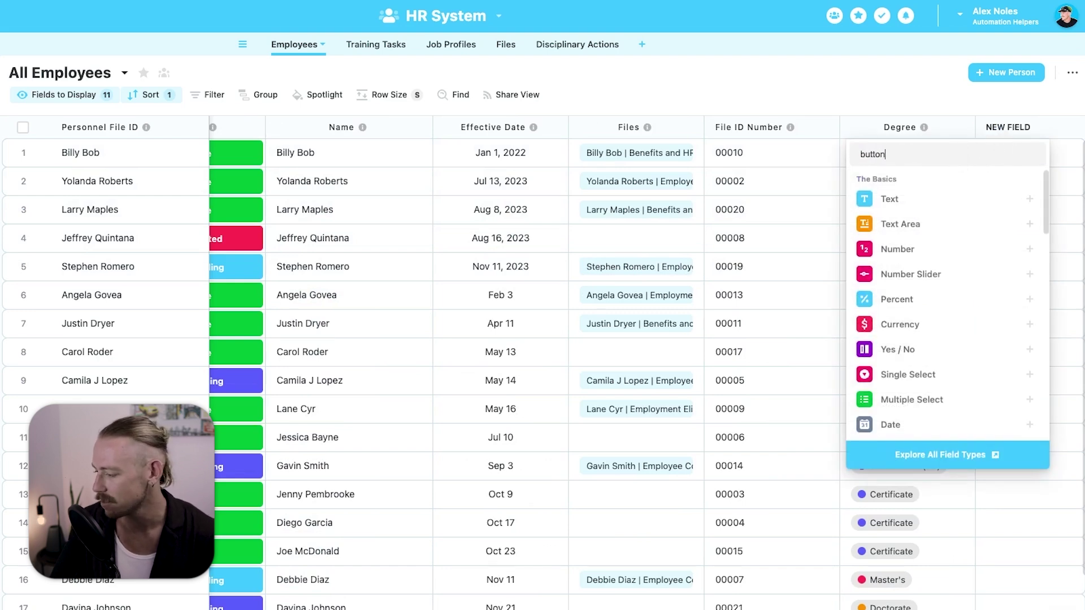
type("ton")
left_click(922, 198)
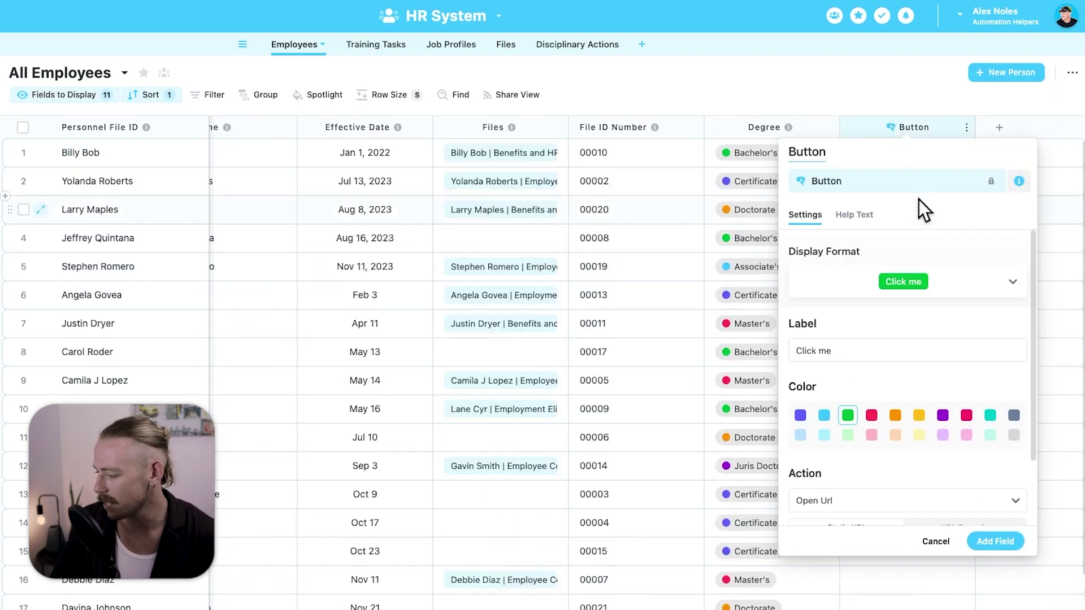
scroll(893, 271, "down", 3)
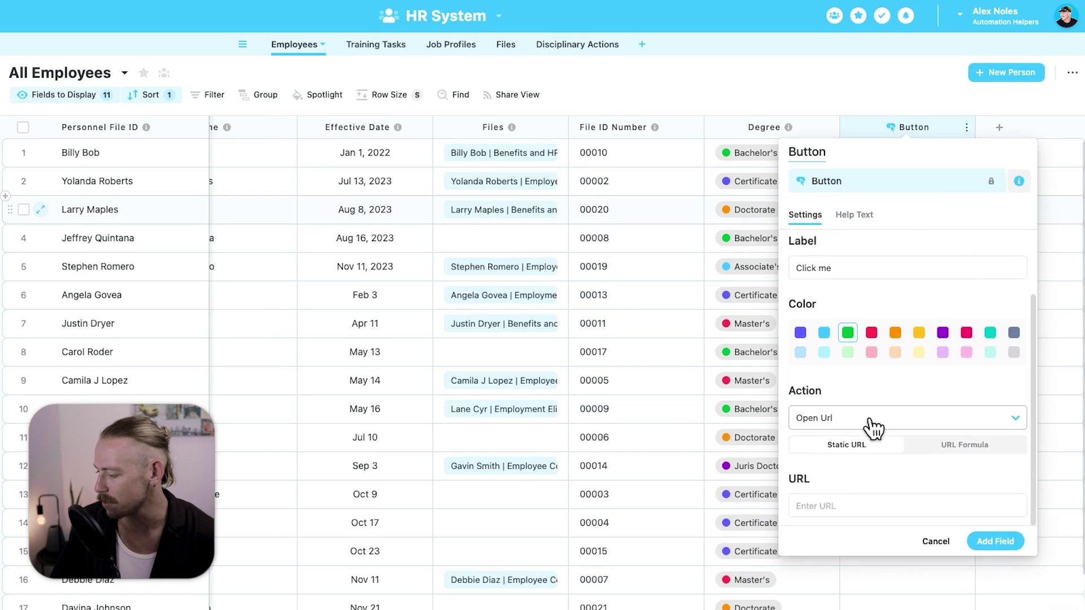
scroll(874, 427, "up", 1)
left_click_drag(833, 293, 788, 293)
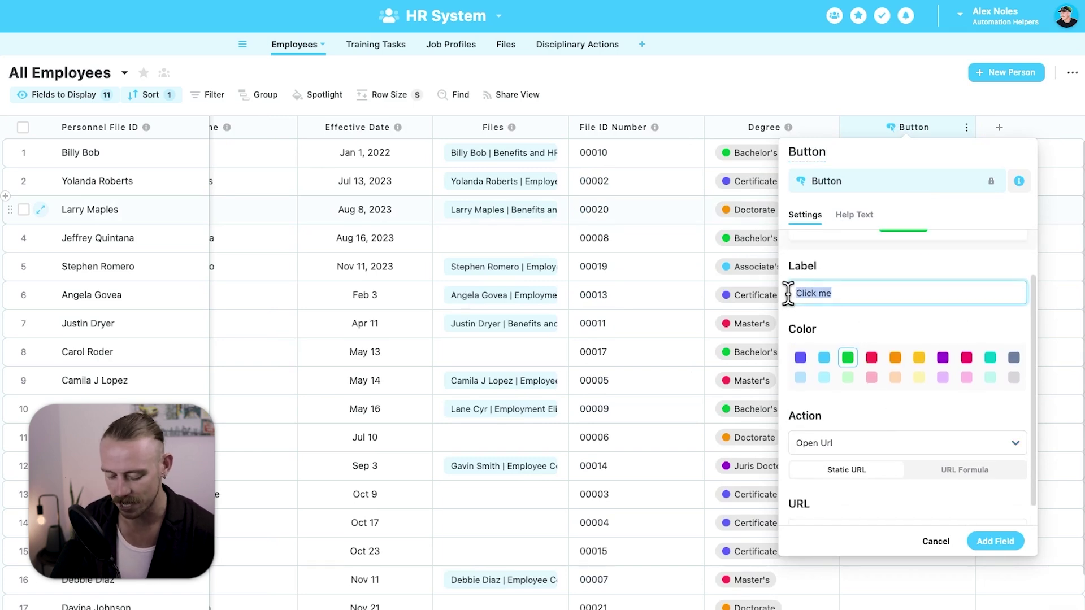
type("Send a welcome email")
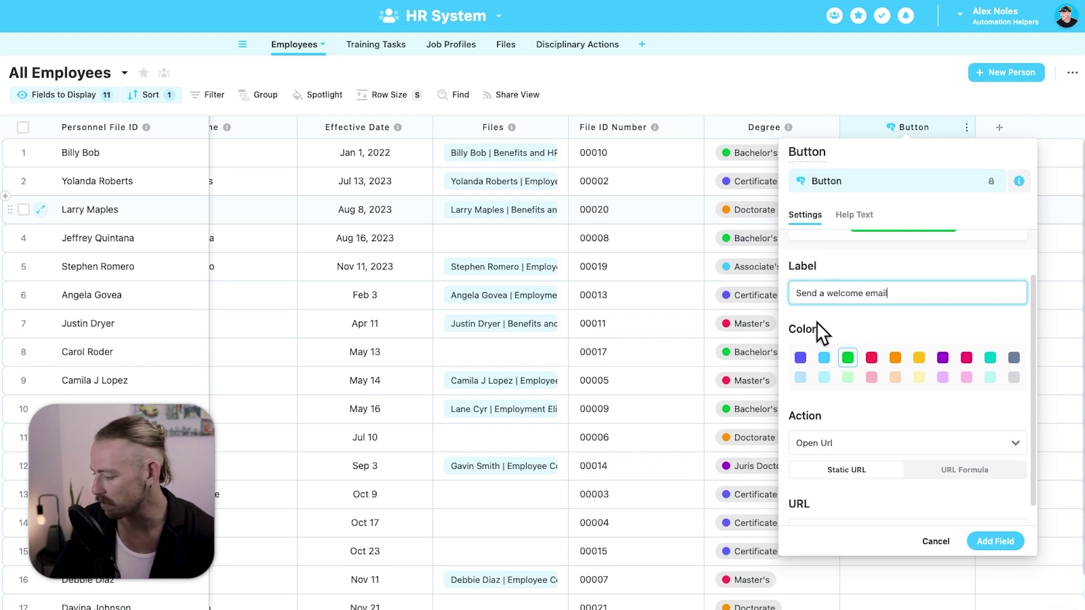
- Copy the webhook URL from Zapier's Catch Hook step
scroll(848, 412, "down", 1)
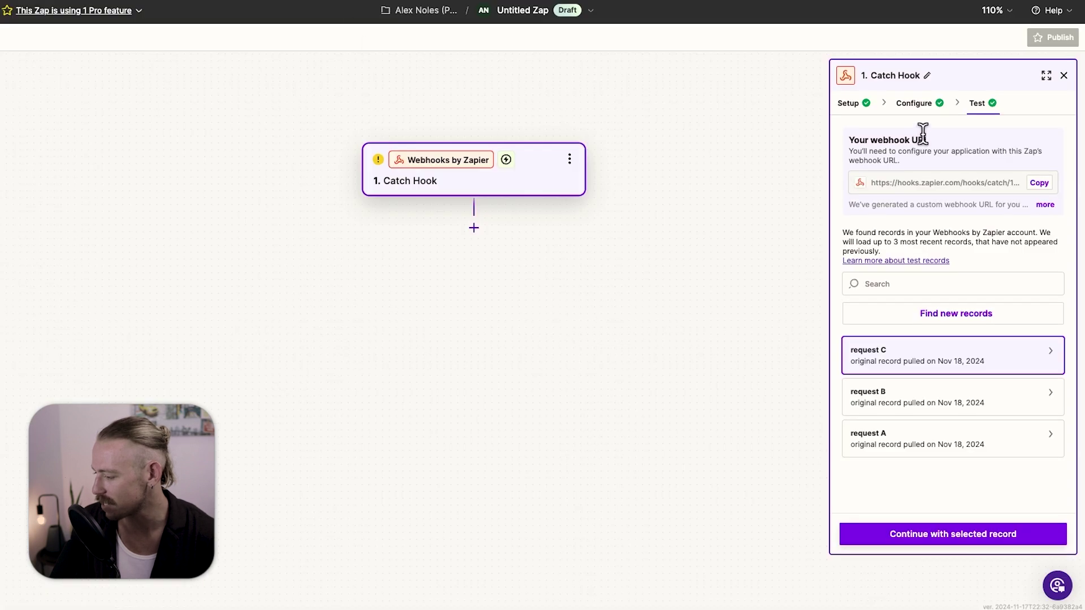
left_click_drag(315, 225, 329, 255)
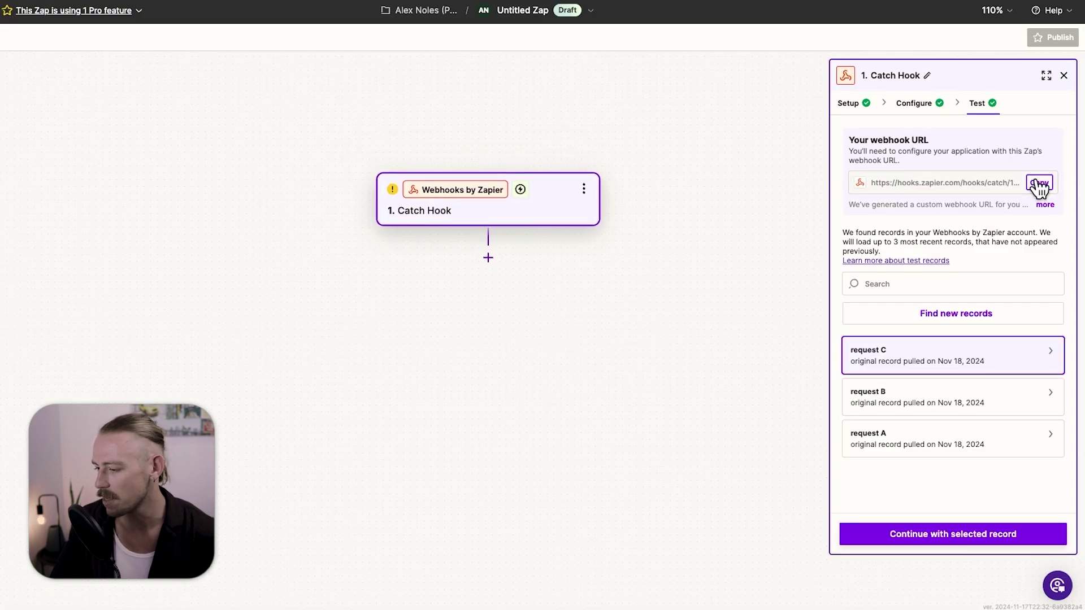
left_click(1039, 185)
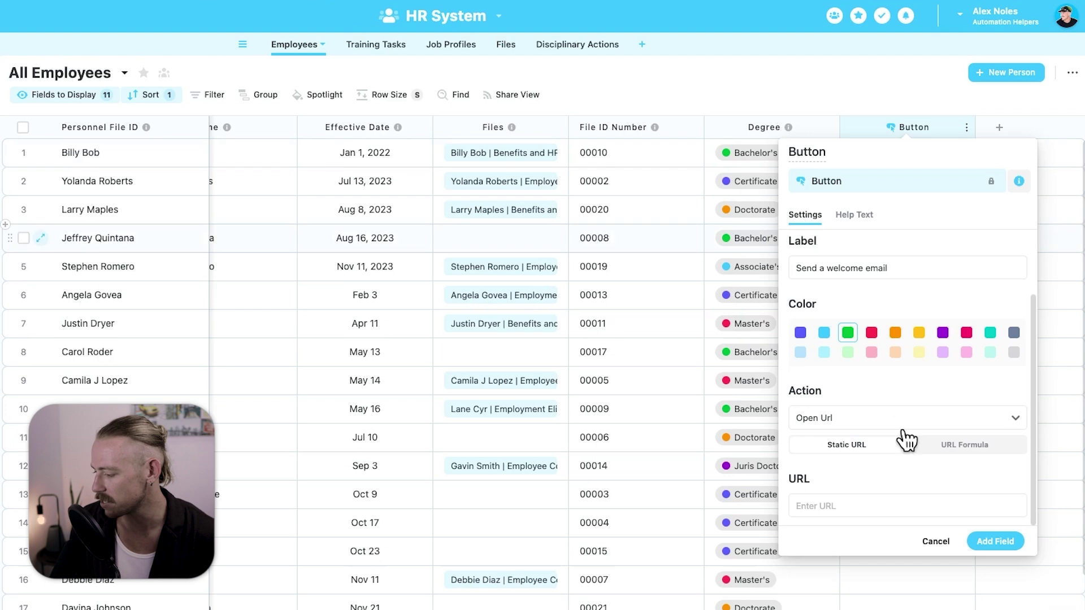
- Paste the Zapier webhook URL as the button's destination and switch it to URL Formula
left_click(859, 506)
key("ctrl+v")
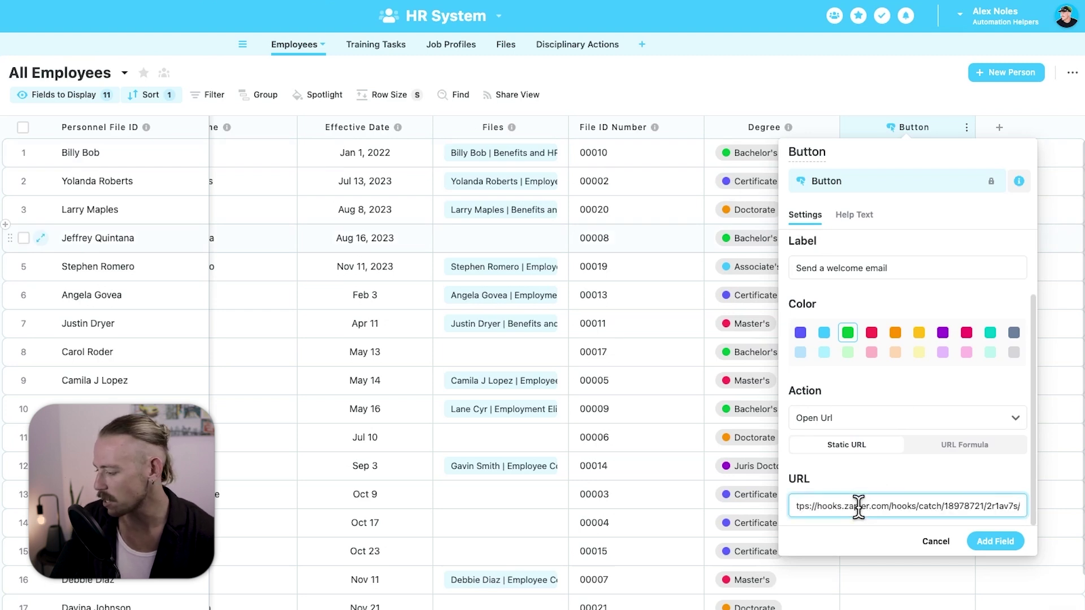
left_click(979, 452)
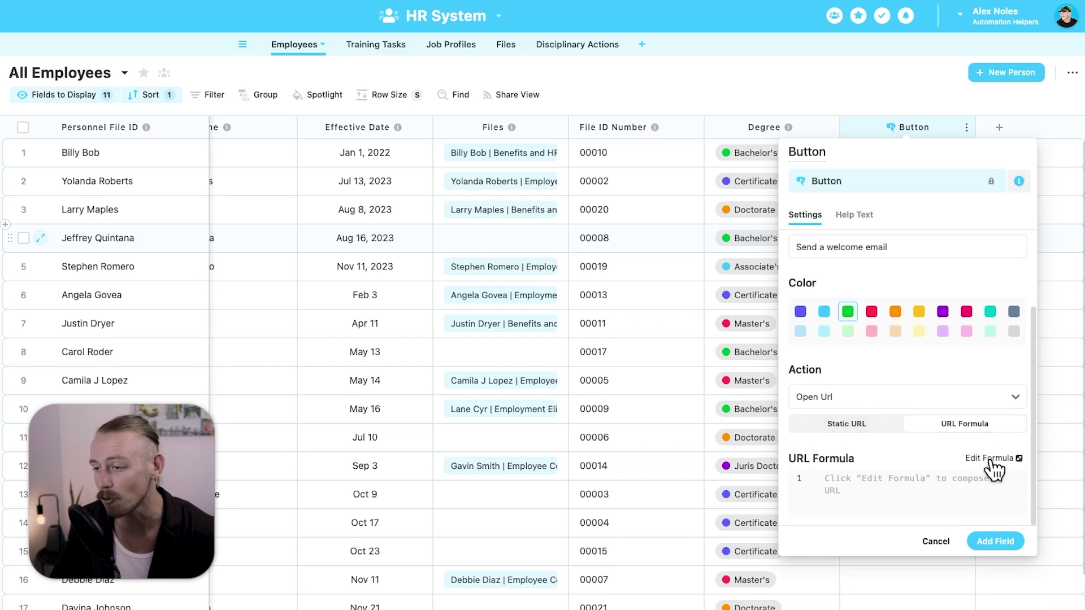
left_click(990, 459)
- Write the formula CONCAT("<hook URL>/?firstname=", [Name]) and apply it
type("CONCAT()")
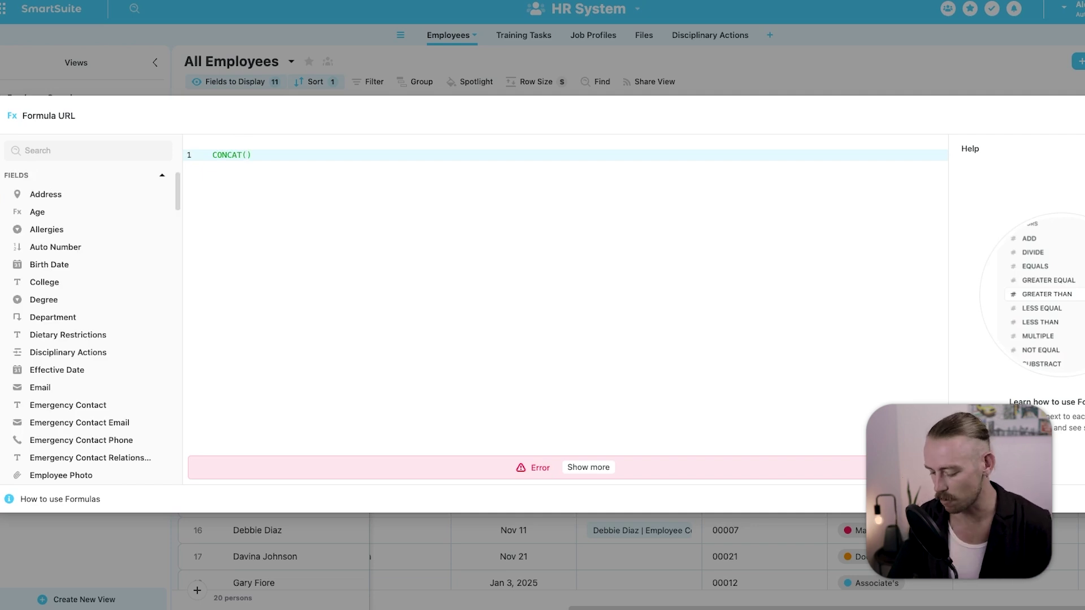
key("Return")
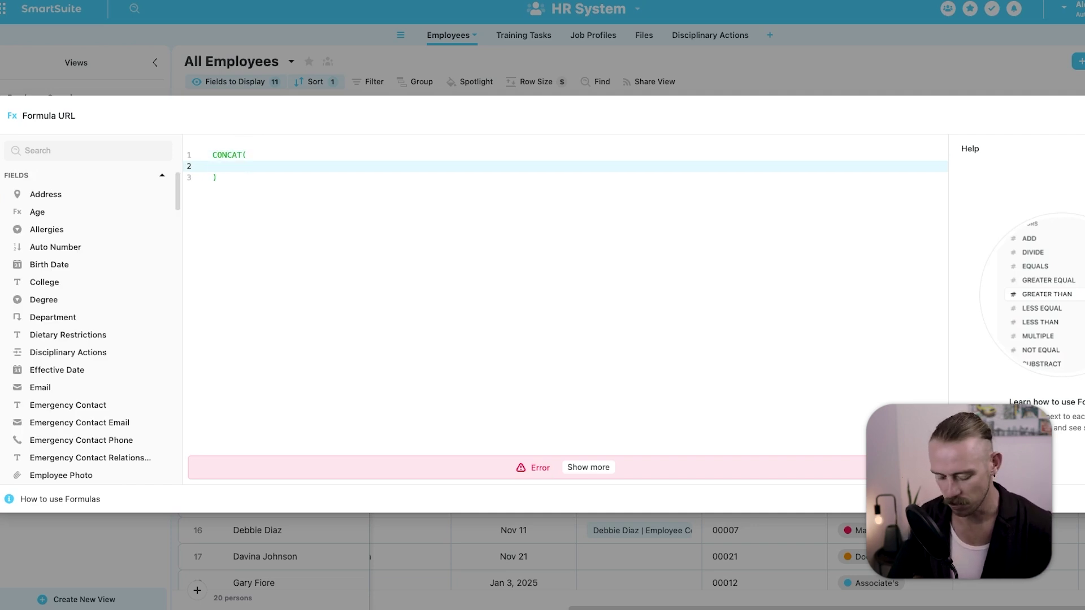
type("\"")
key("ctrl+v")
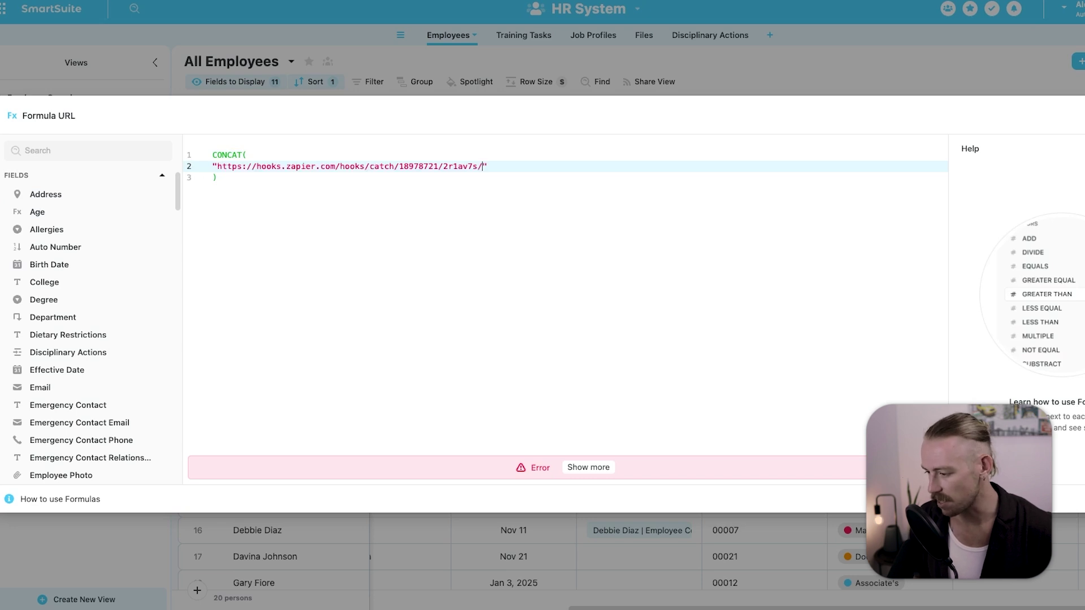
type("/?")
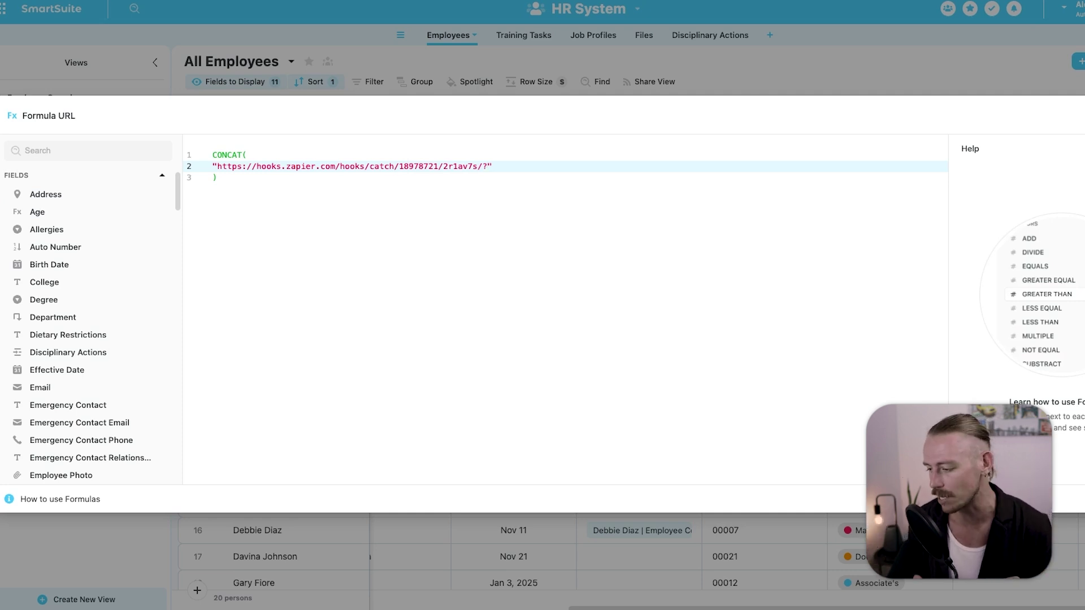
type("firs")
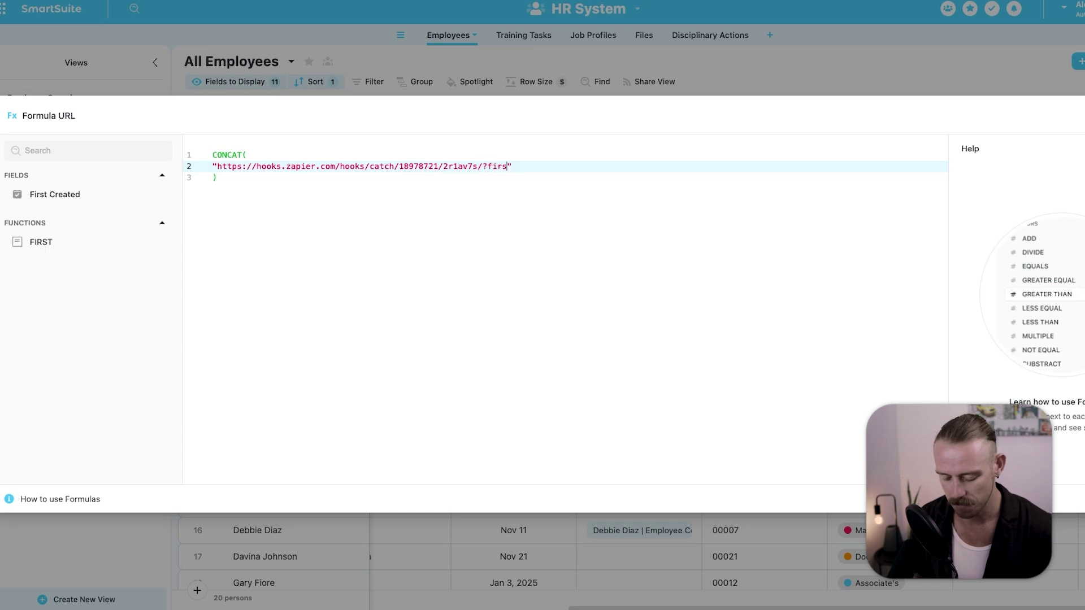
type("tname=")
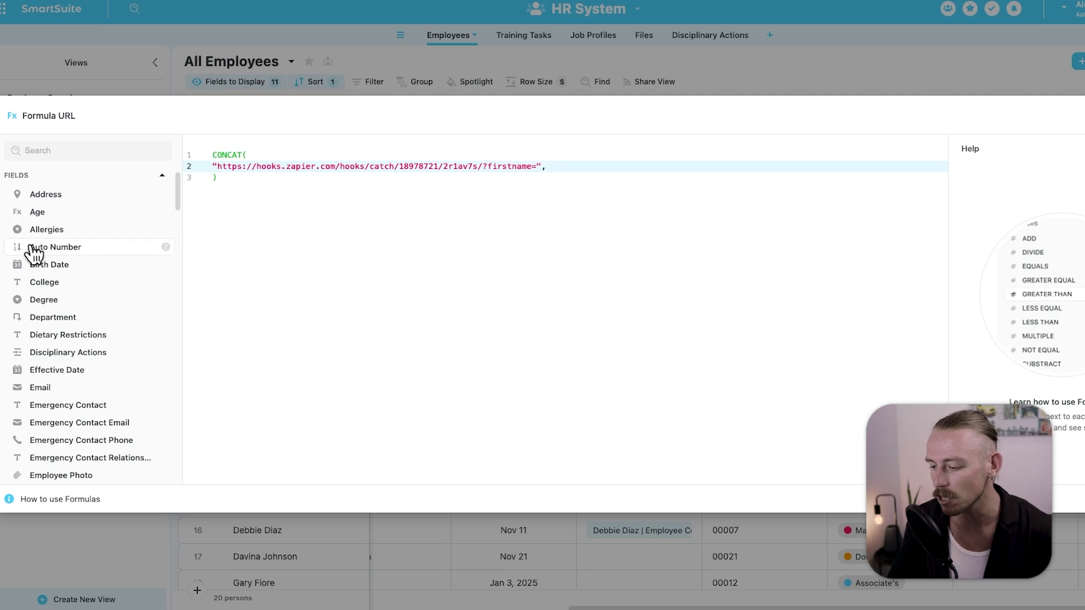
scroll(106, 277, "down", 1)
scroll(107, 277, "down", 12)
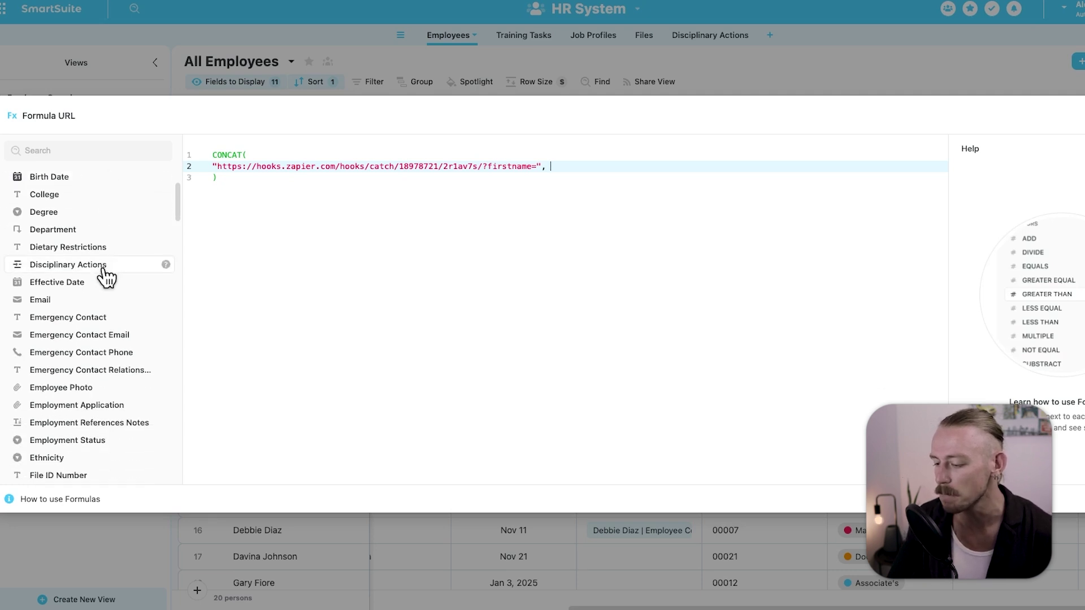
scroll(60, 323, "down", 3)
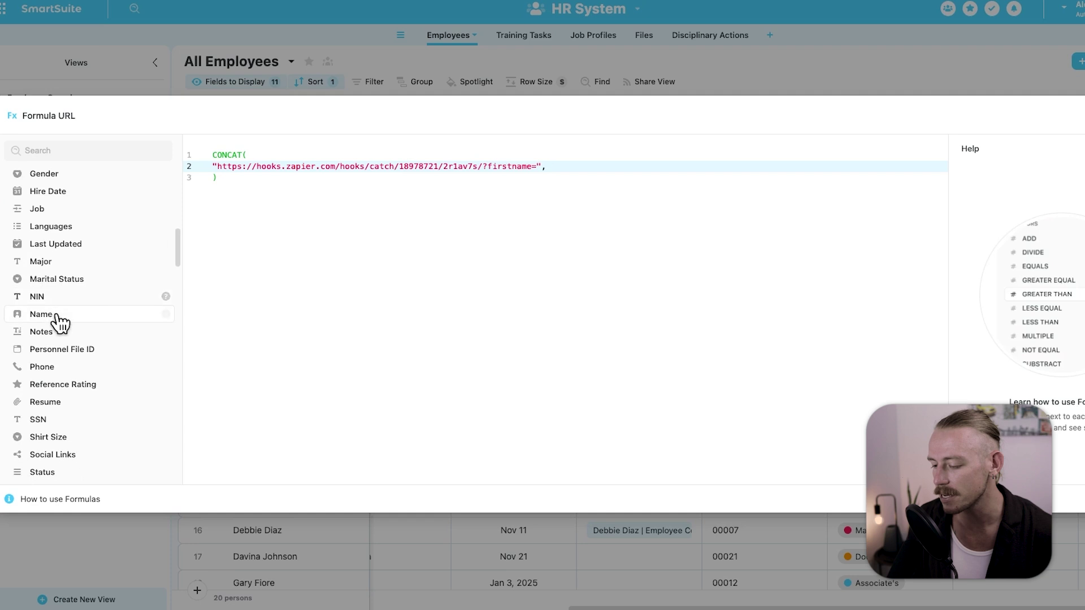
left_click(43, 315)
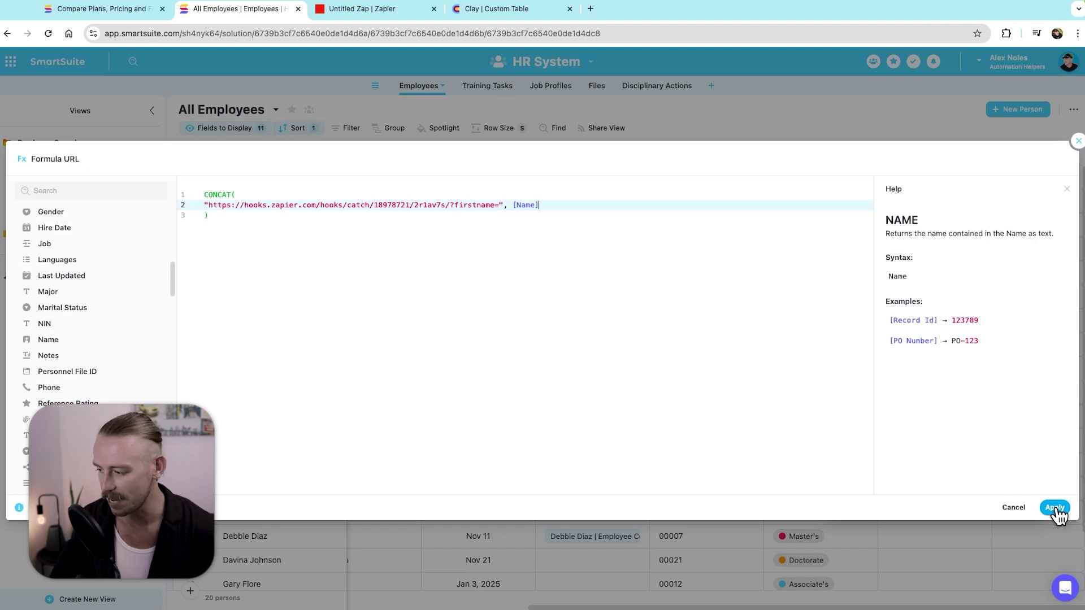
left_click(1054, 509)
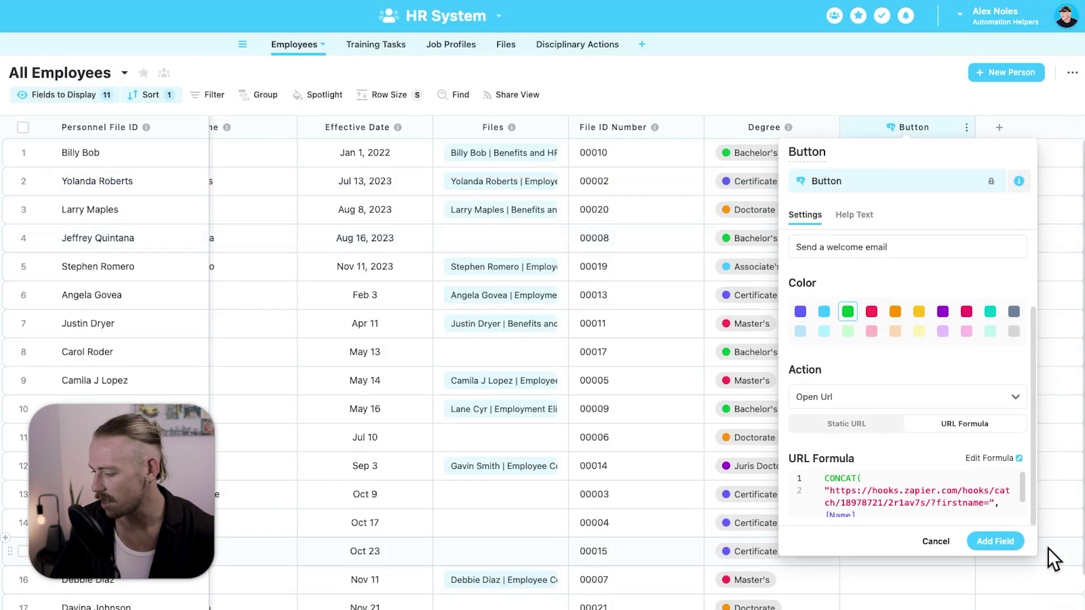
- Create the Button field, then fire row 1's Send a welcome email button to Zapier
left_click(1000, 543)
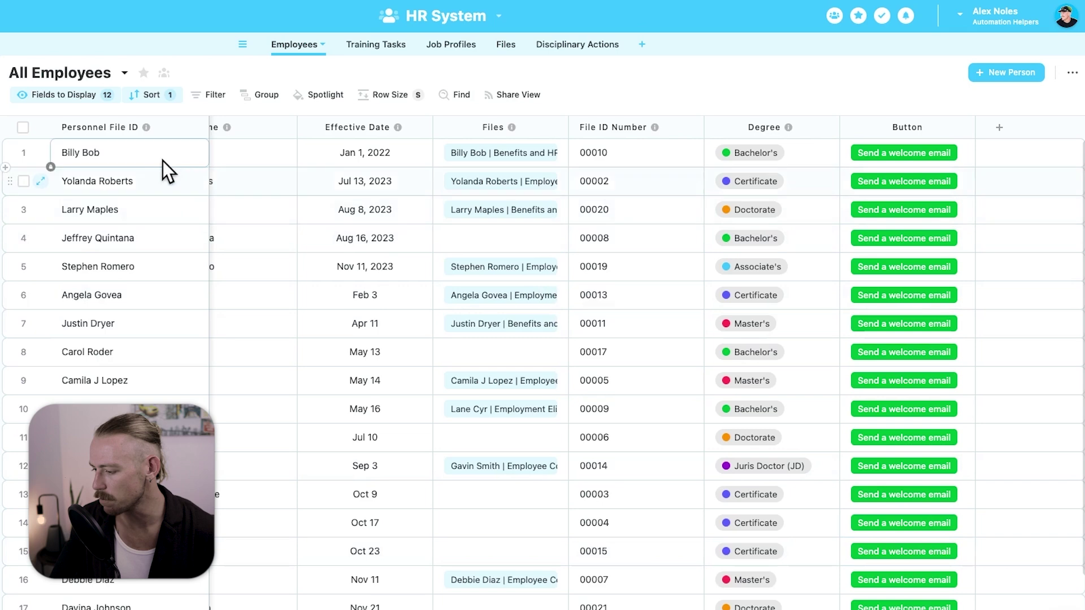
left_click(857, 157)
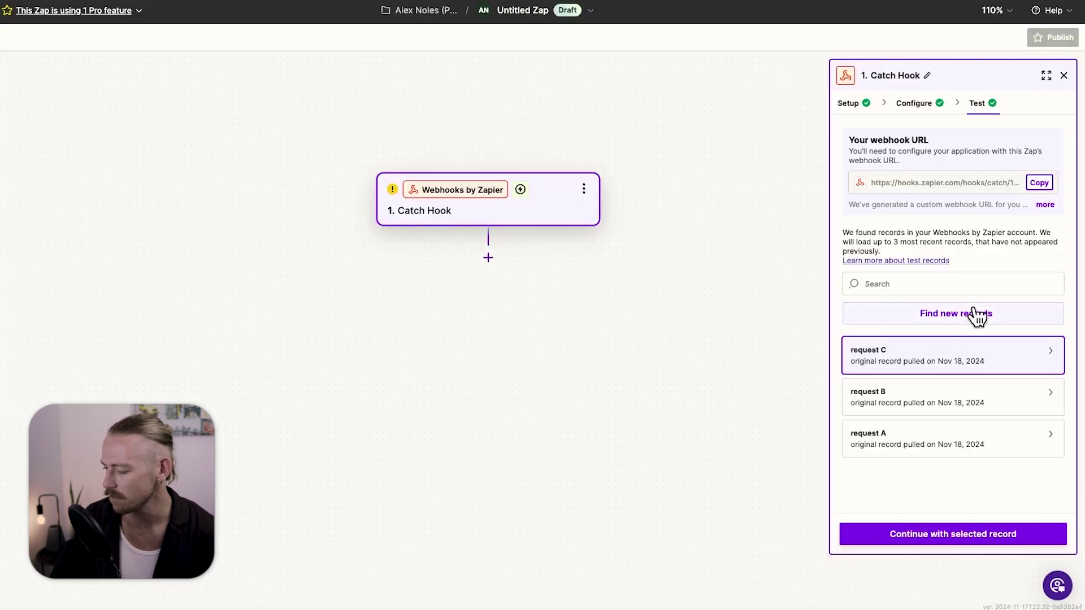
- Pull request D into Zapier's Catch Hook and check its querystring firstname value
left_click(973, 309)
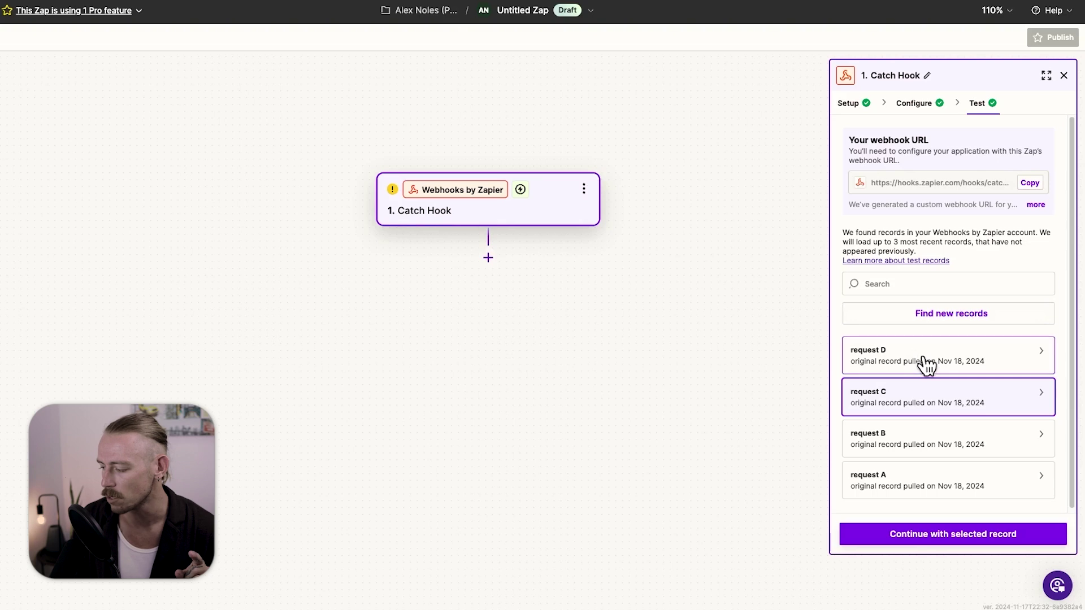
left_click(927, 365)
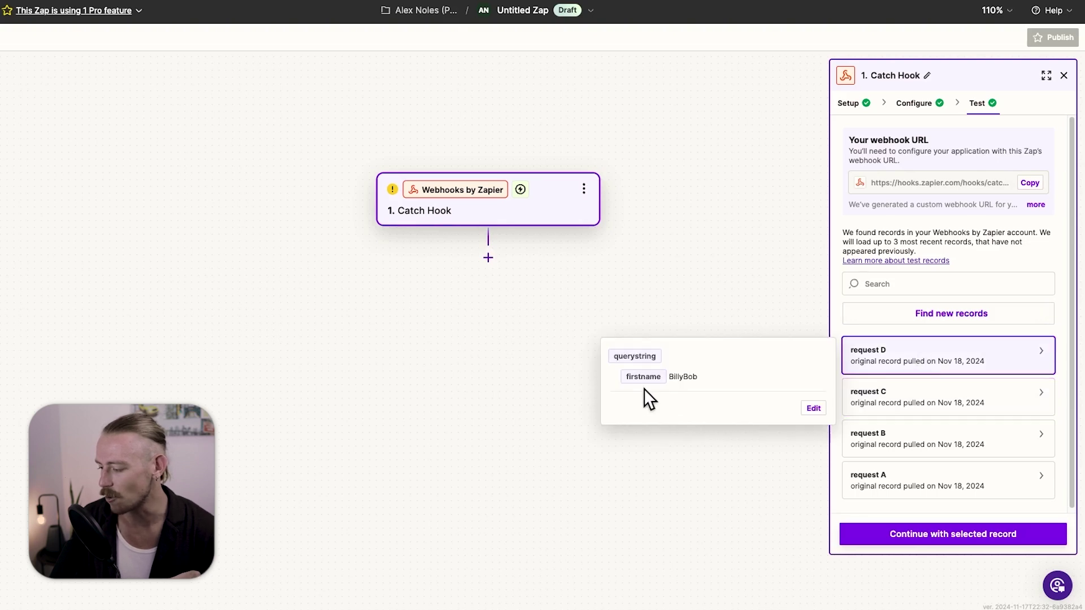
double_click(685, 377)
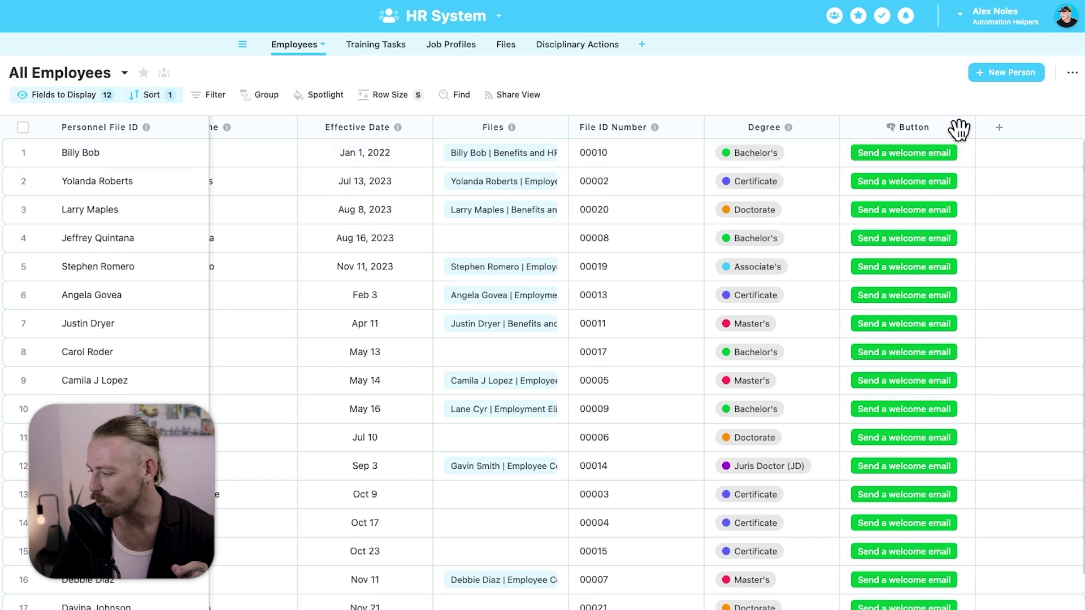
- Wrap [Name] in the button's URL formula as REPLACE([Name], " ", "%20")
left_click(966, 128)
left_click(854, 165)
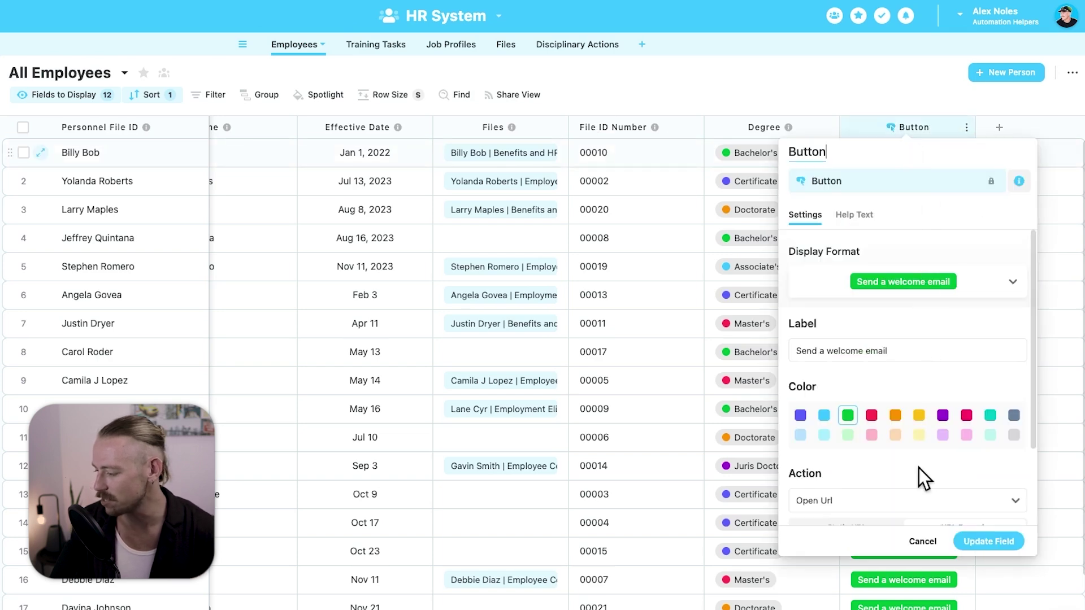
scroll(918, 478, "down", 3)
left_click(999, 460)
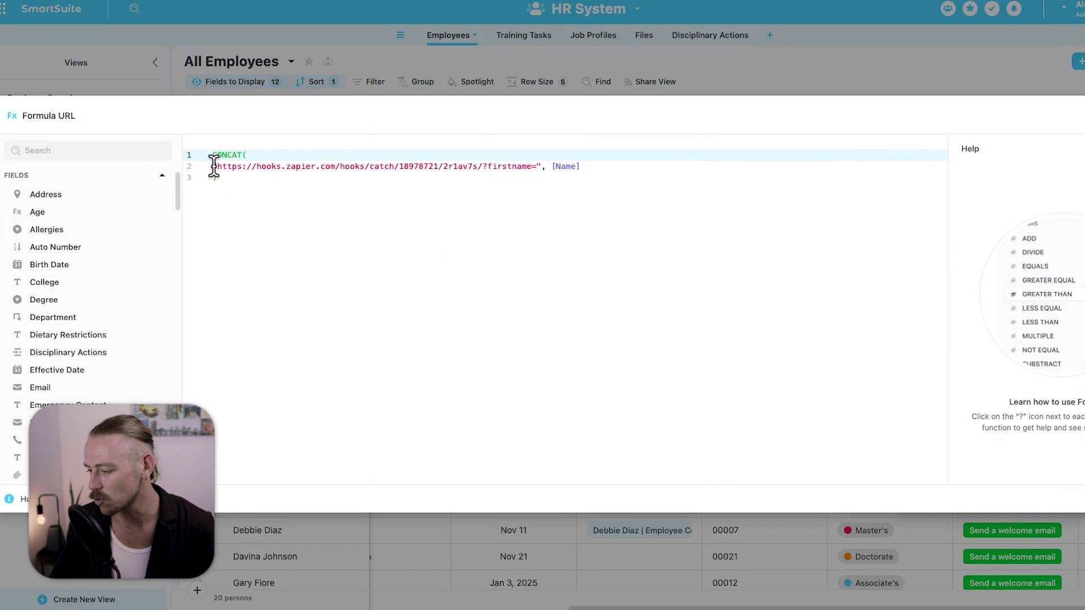
left_click(554, 166)
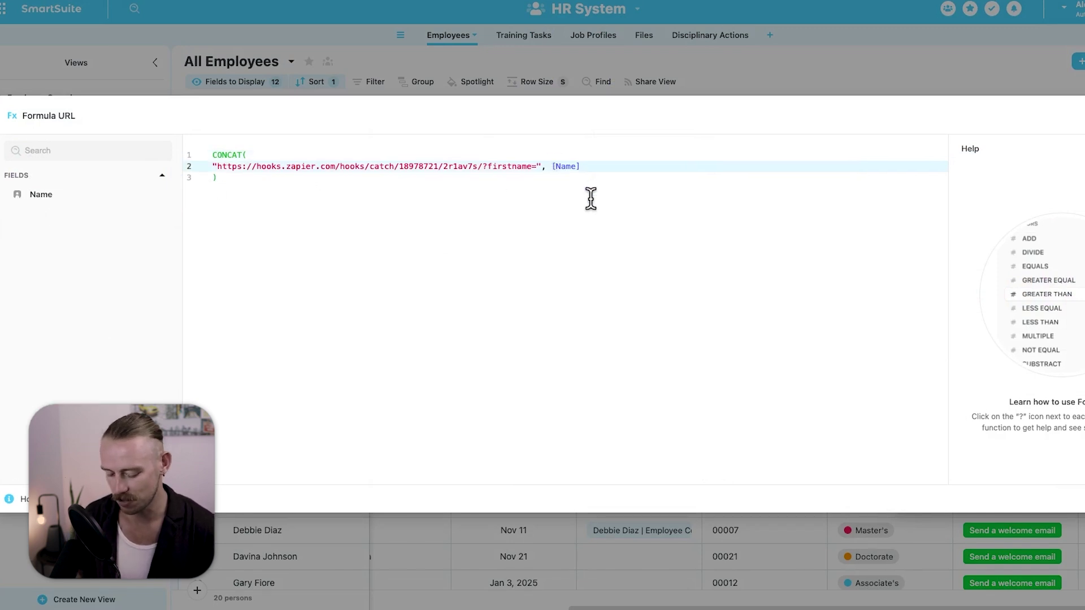
type("REPLACE,")
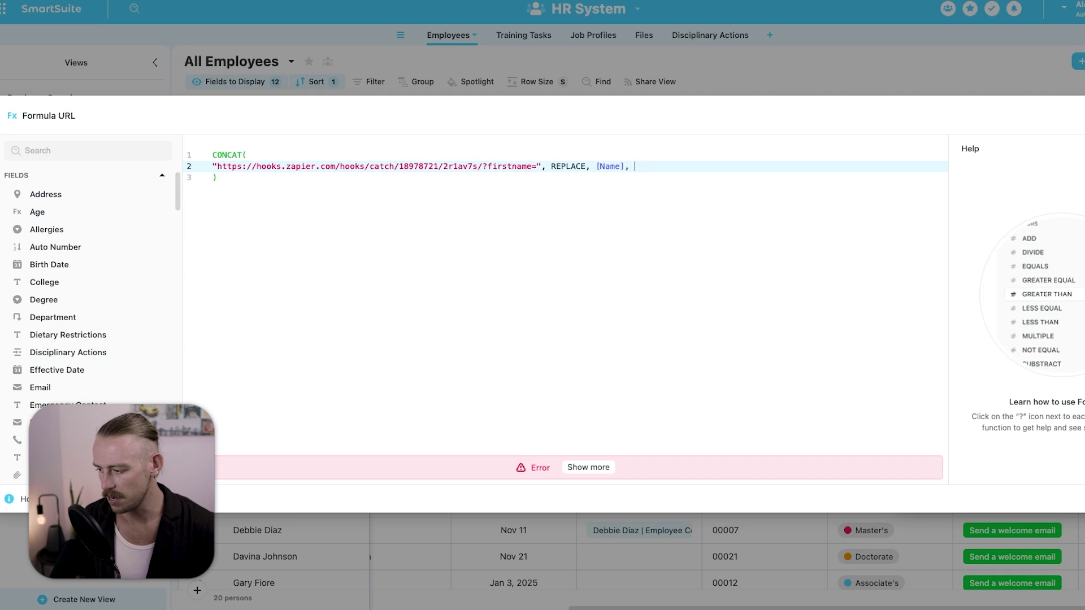
type(" \" \", \"\"")
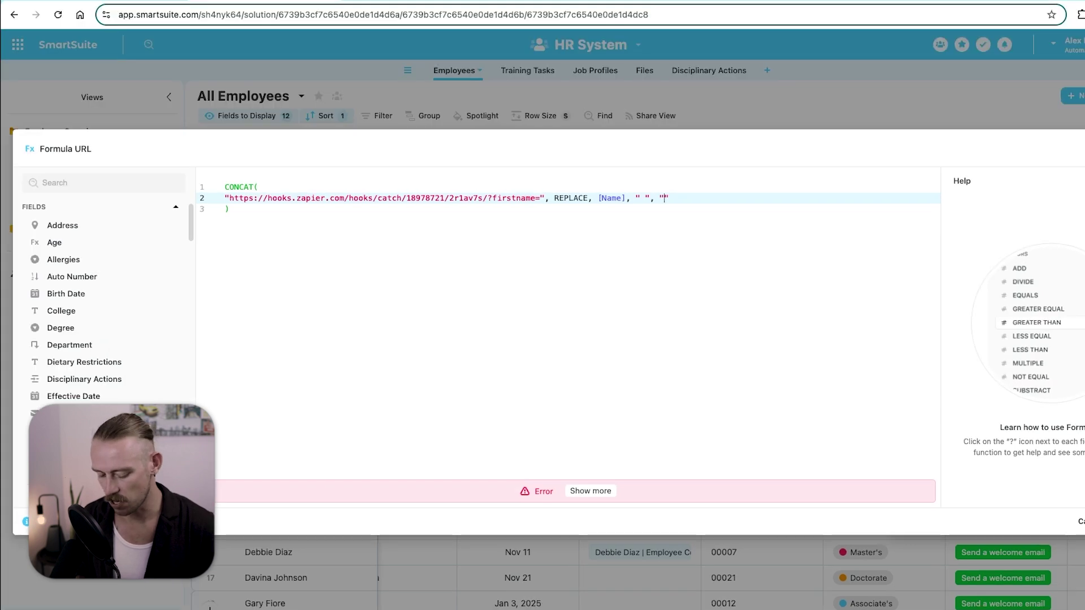
type("%20")
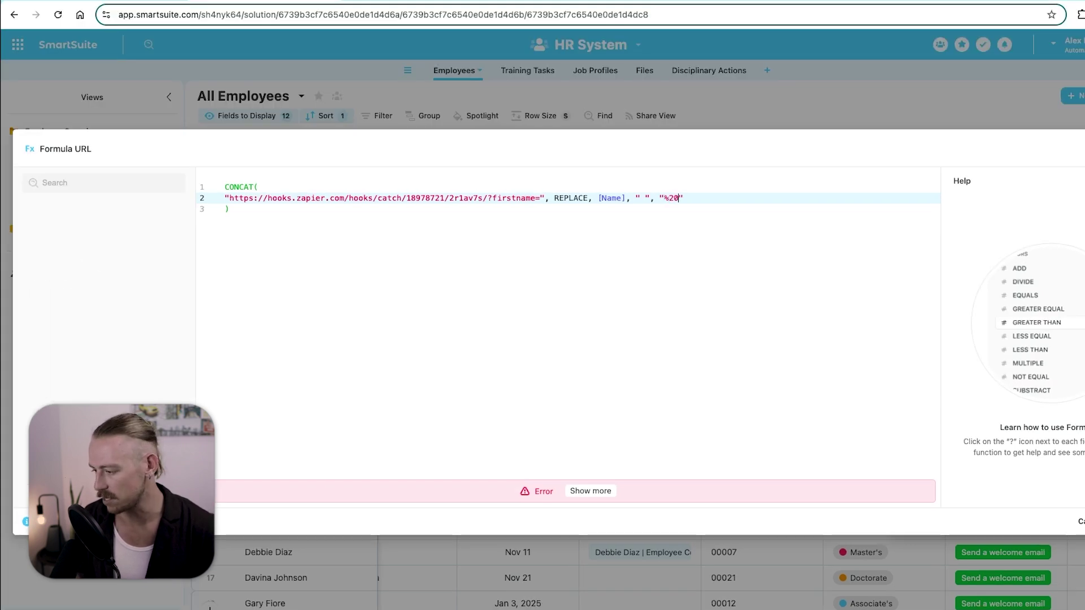
left_click_drag(591, 198, 683, 198)
key("BackSpace")
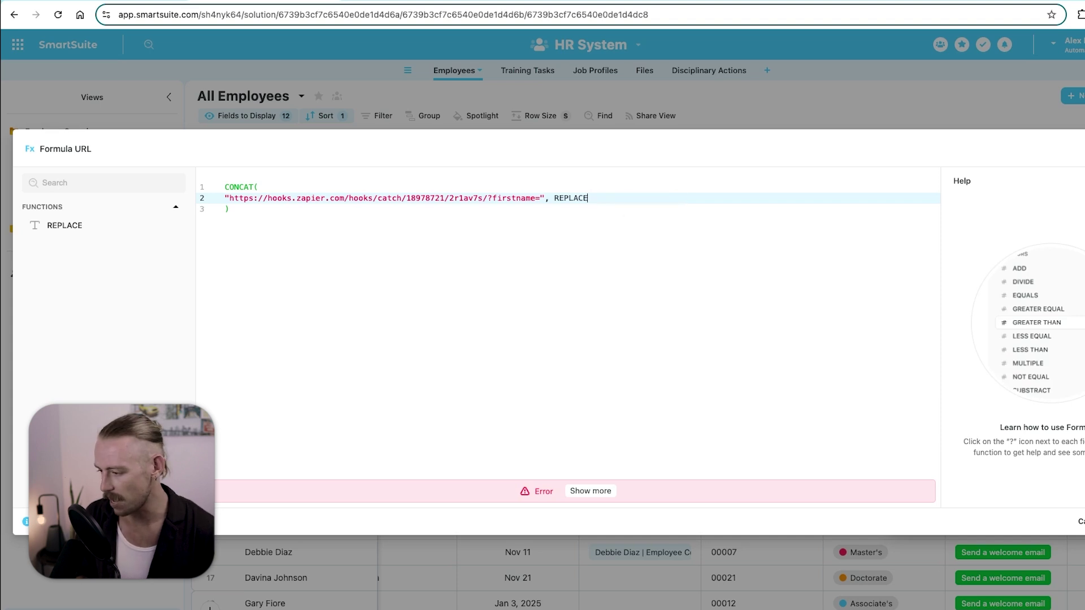
key("BackSpace")
type("(")
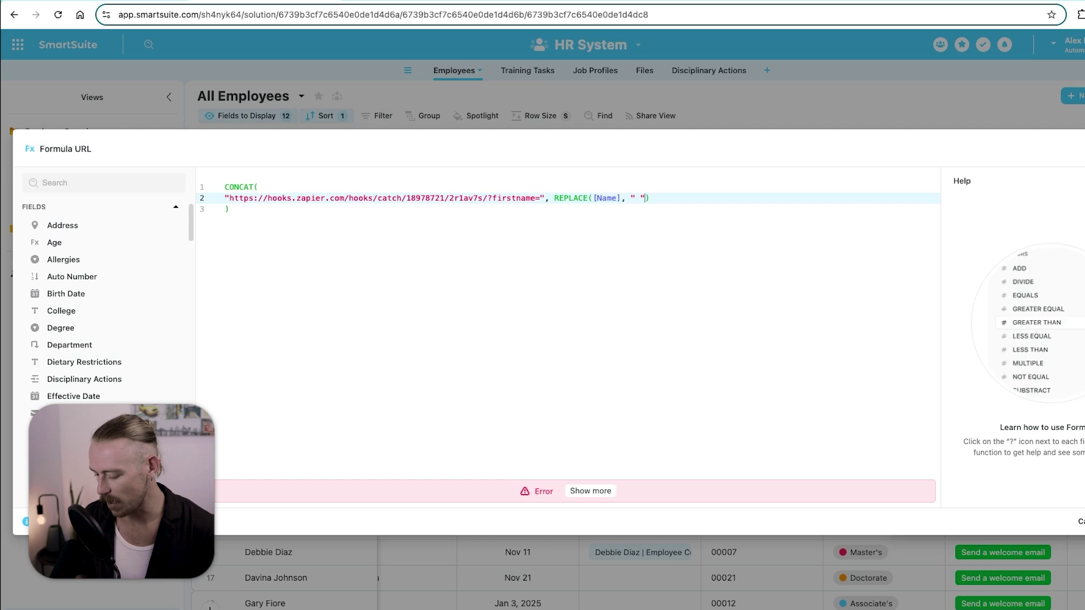
type("5")
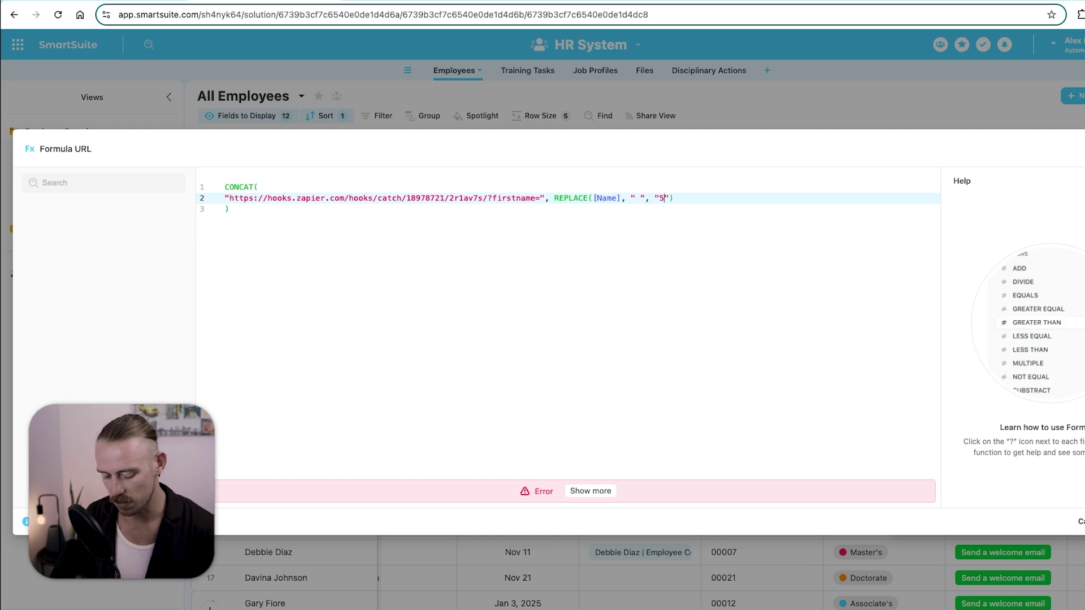
key("BackSpace")
type("%20")
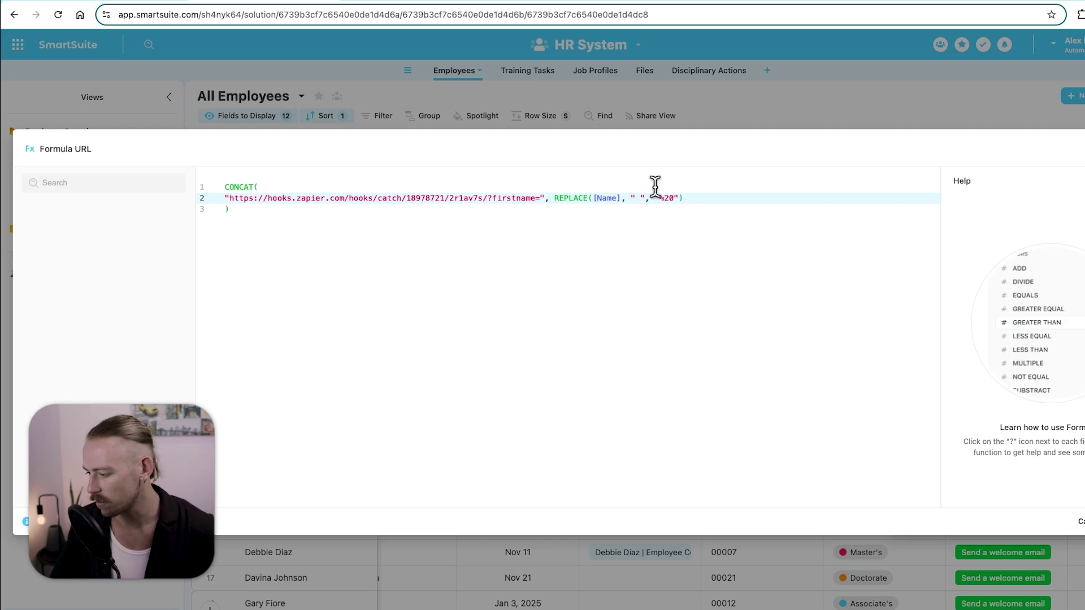
- Save the formula and Button field, then test the first employee's welcome button
left_click(1082, 514)
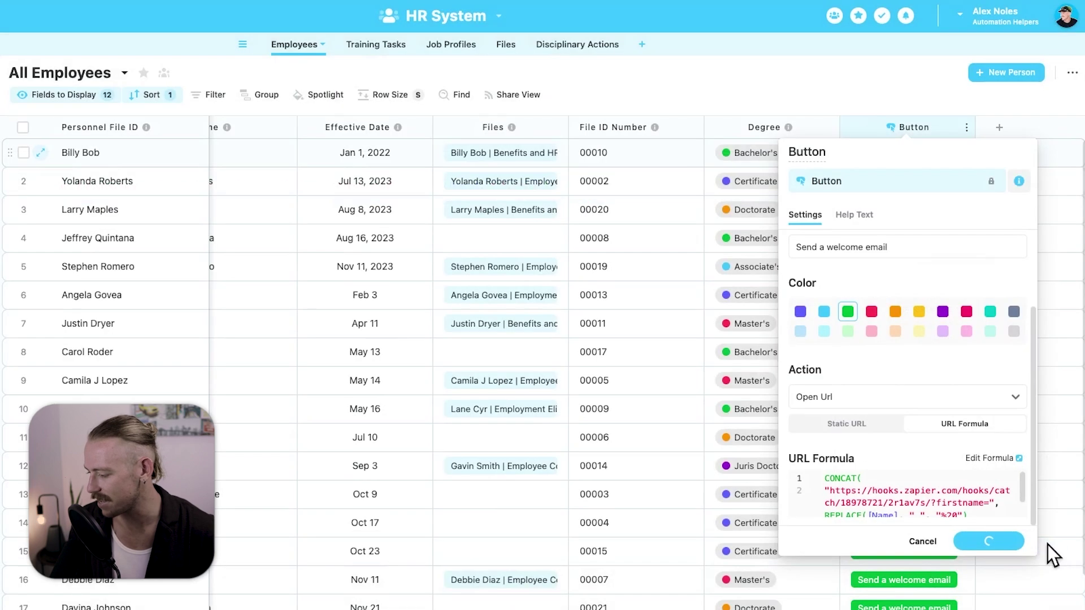
left_click(989, 542)
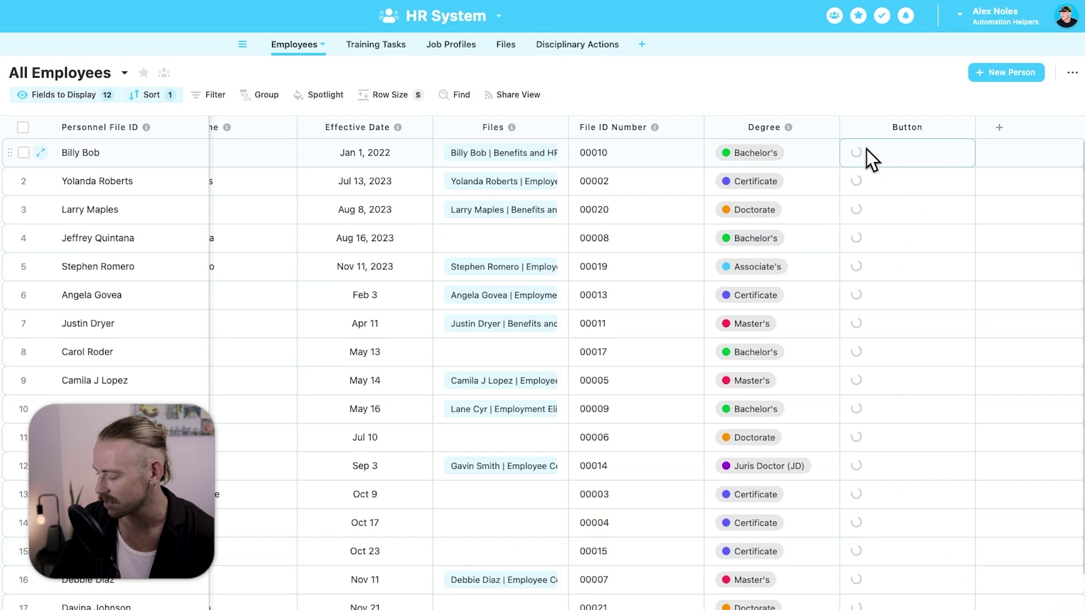
left_click(865, 158)
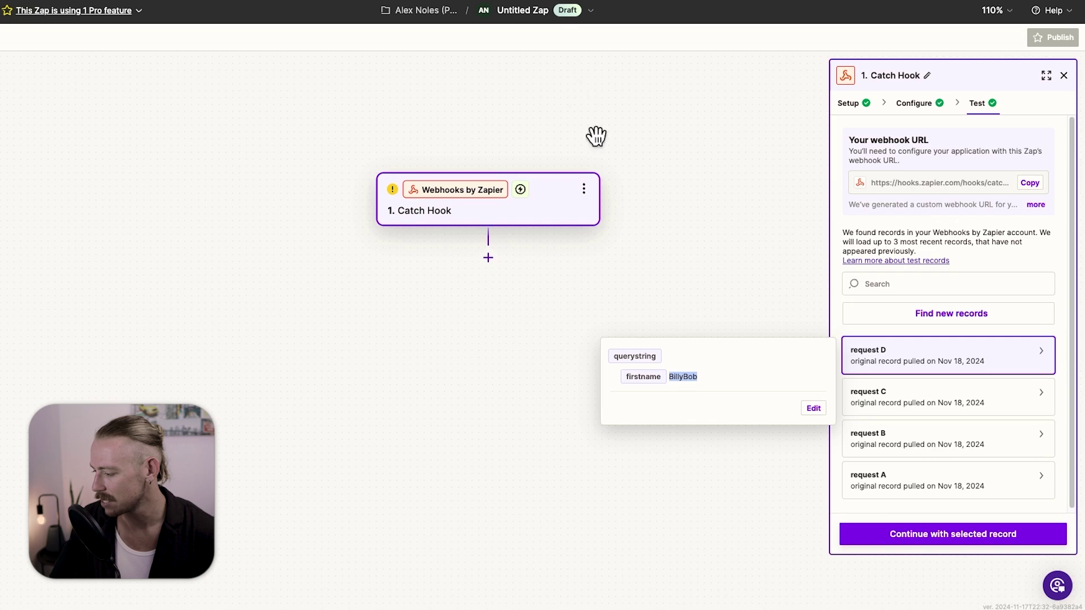
- Confirm request E holds the full spaced first name, then add a Gmail step after Catch Hook
left_click(981, 314)
left_click(913, 360)
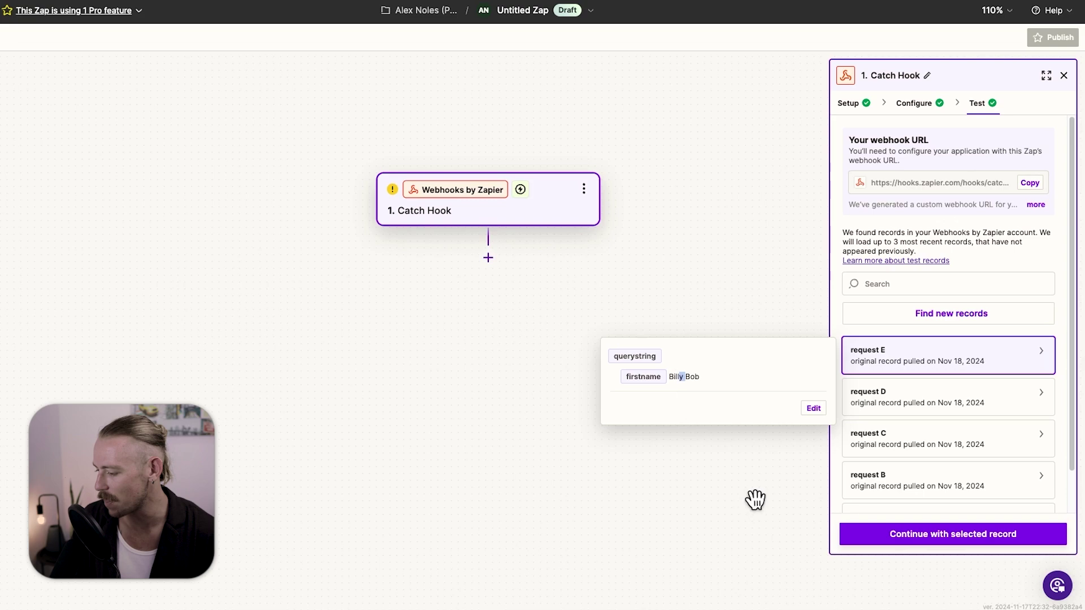
left_click(488, 258)
type("gmail")
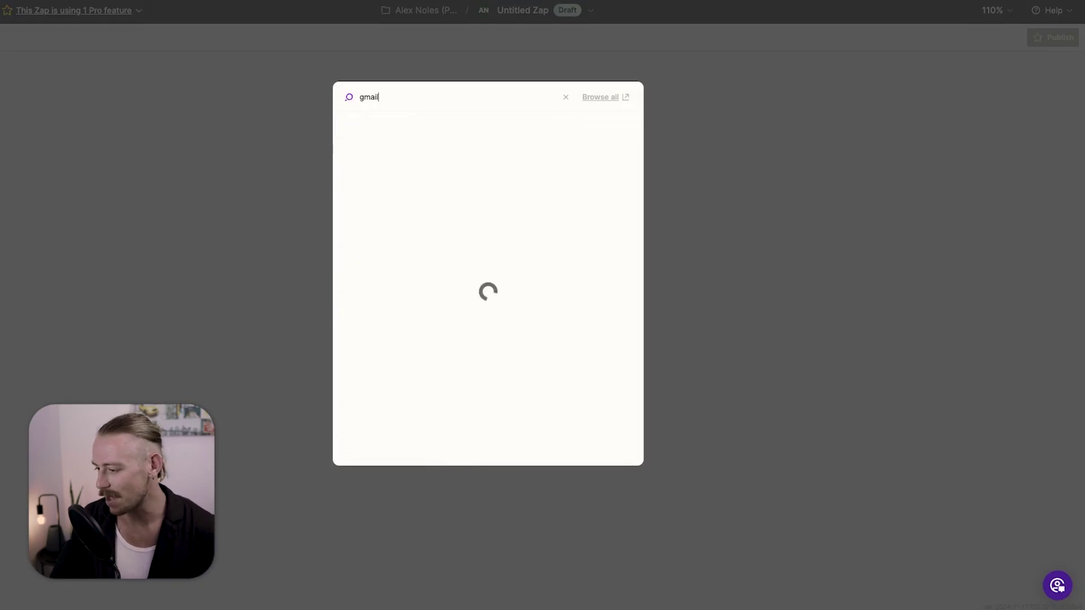
left_click(372, 133)
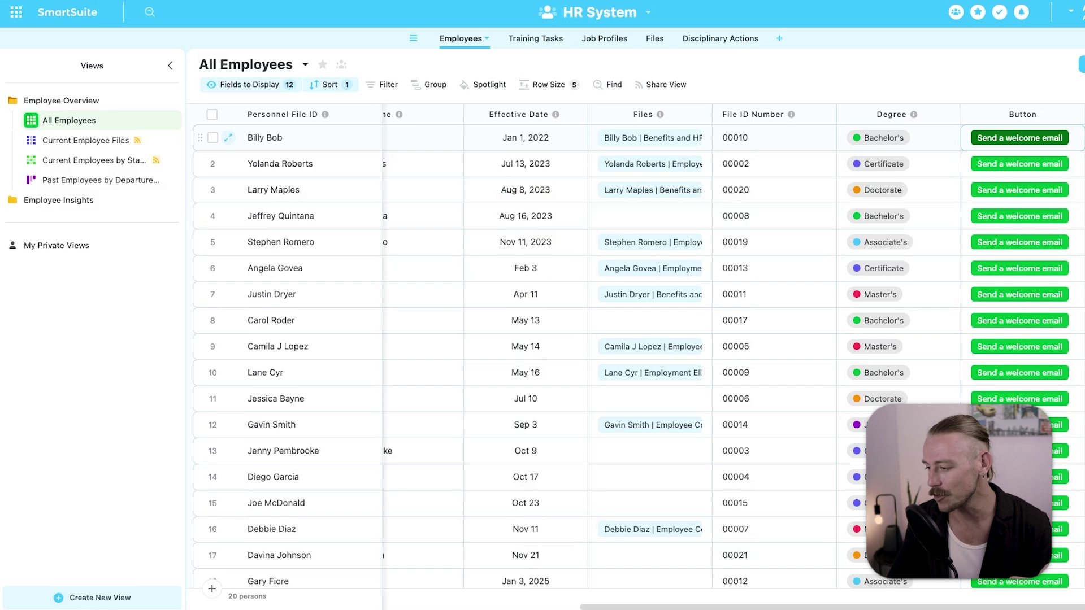
- Create a new HR System automation with the 'When a record matches a condition' trigger
left_click(650, 12)
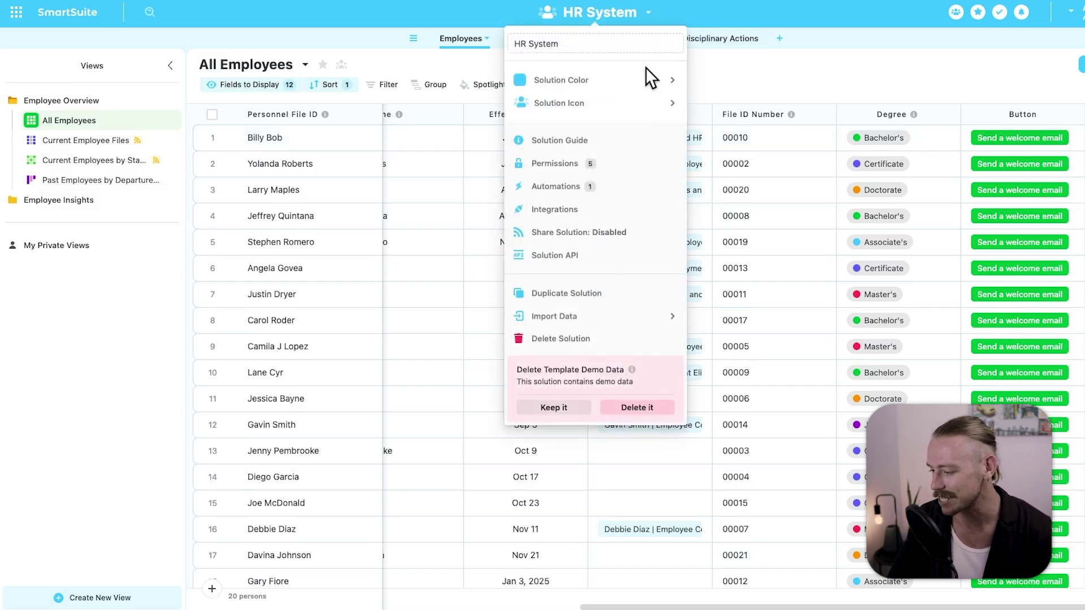
left_click(577, 186)
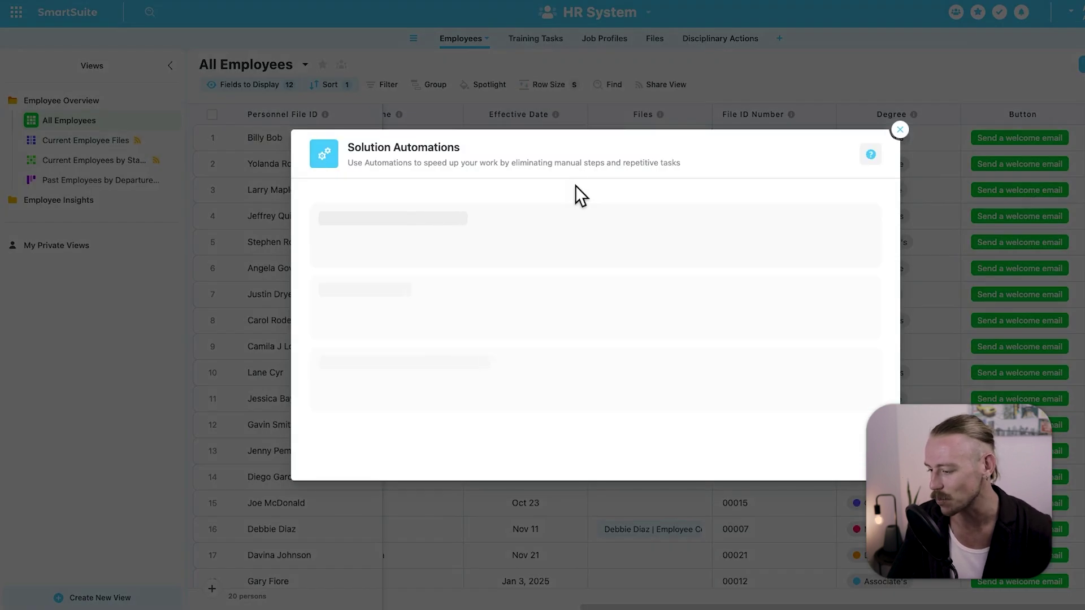
left_click(591, 577)
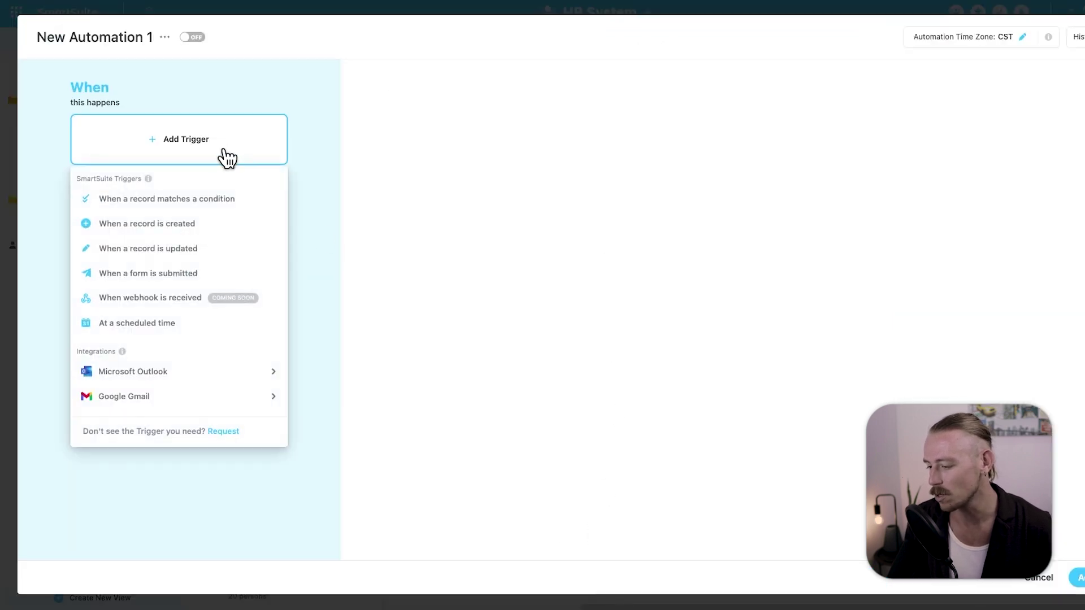
left_click(416, 193)
left_click(208, 139)
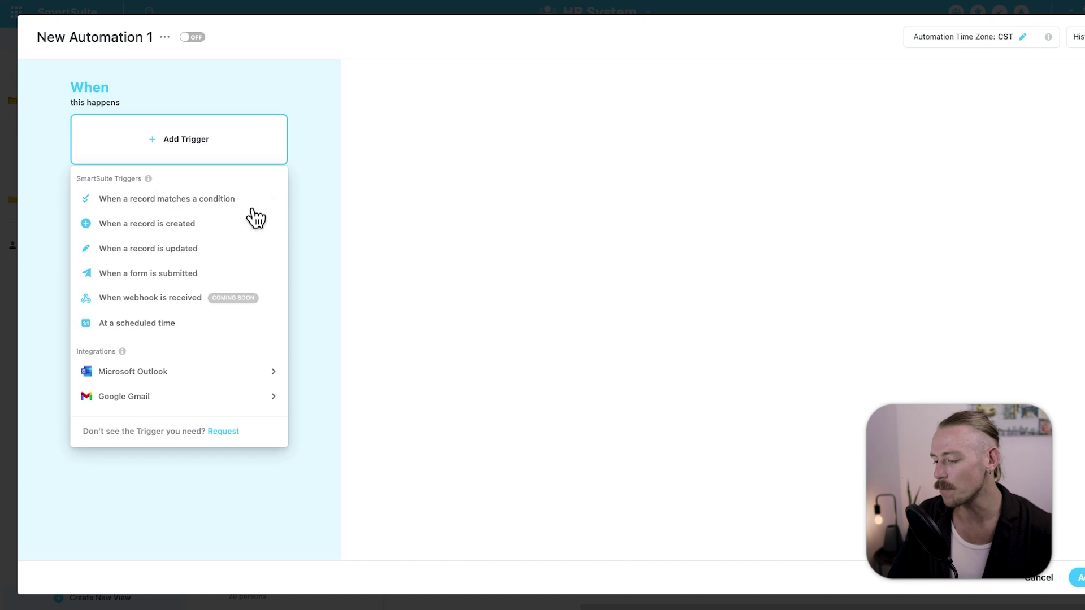
left_click(219, 199)
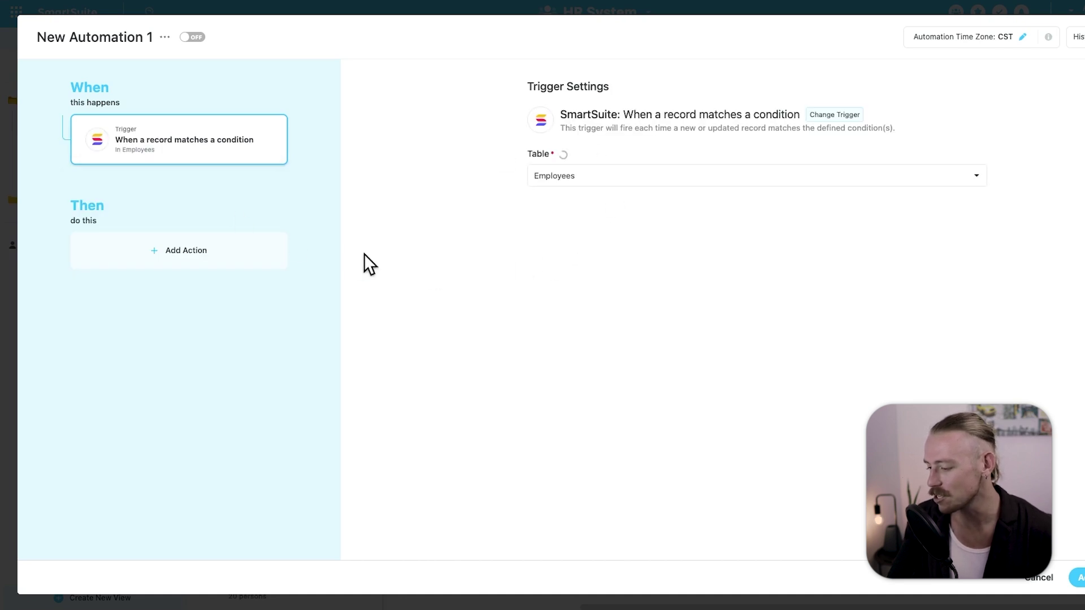
- Add a Google Gmail 'Send an email' action to the automation
left_click(188, 252)
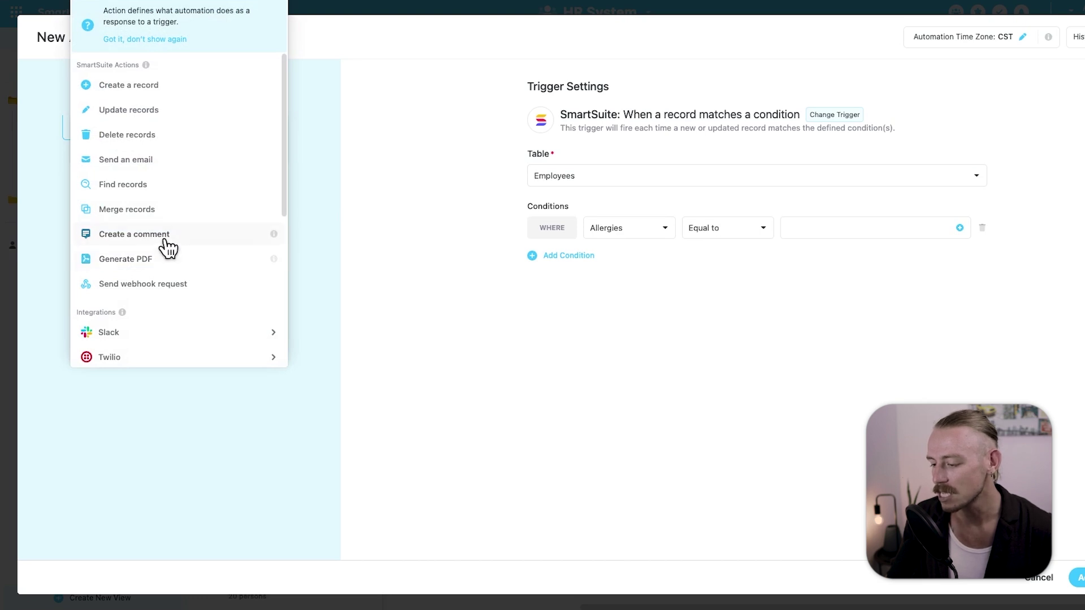
scroll(162, 245, "down", 5)
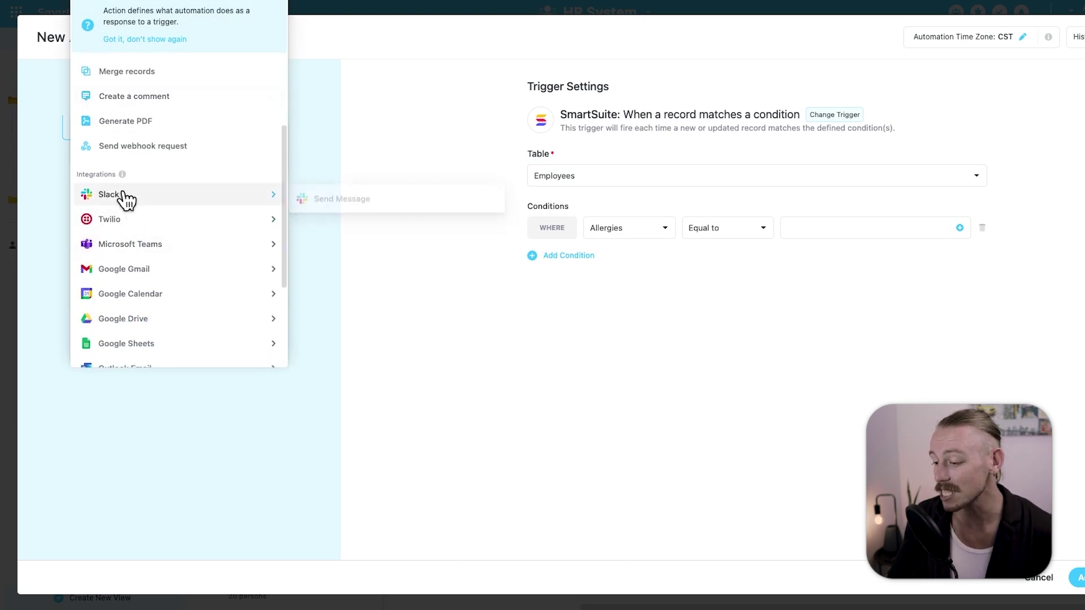
scroll(126, 201, "down", 1)
mouse_move(193, 261)
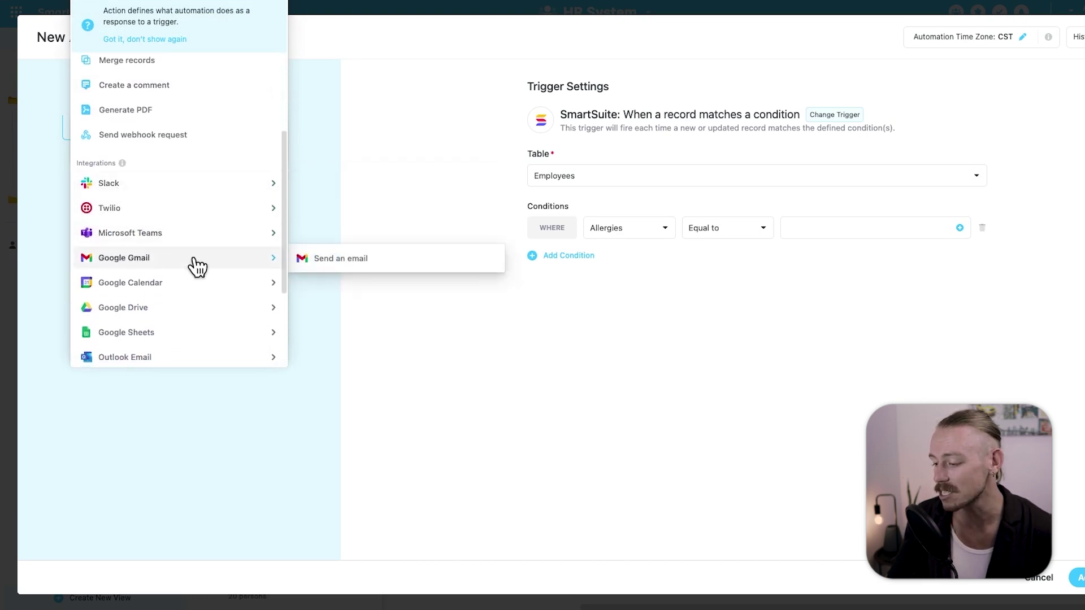
left_click(341, 264)
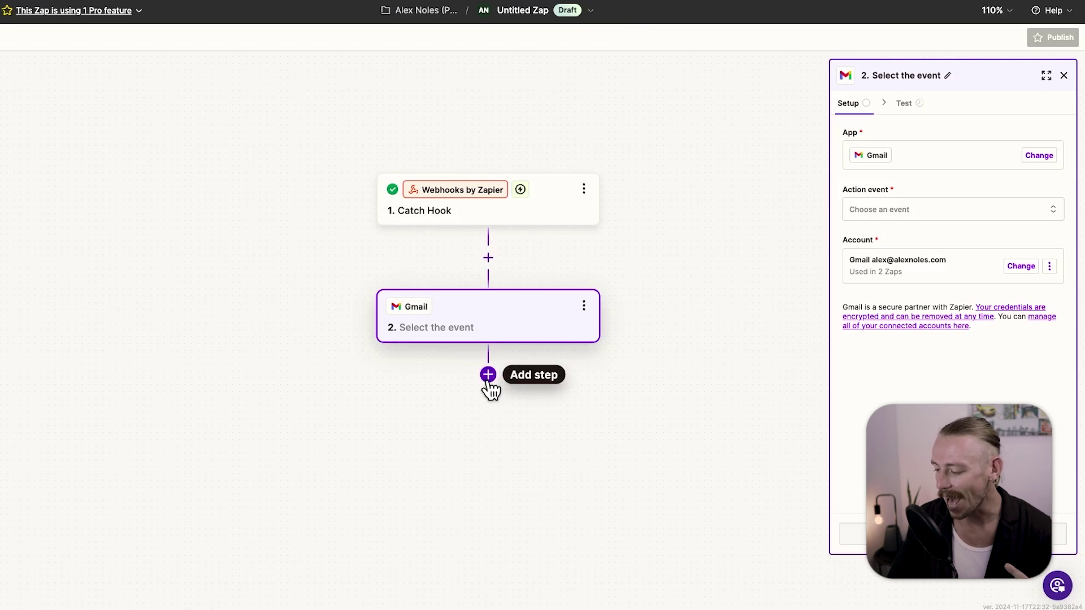
- Add an empty third step below the Gmail step and close the app picker
left_click(488, 379)
left_click(723, 341)
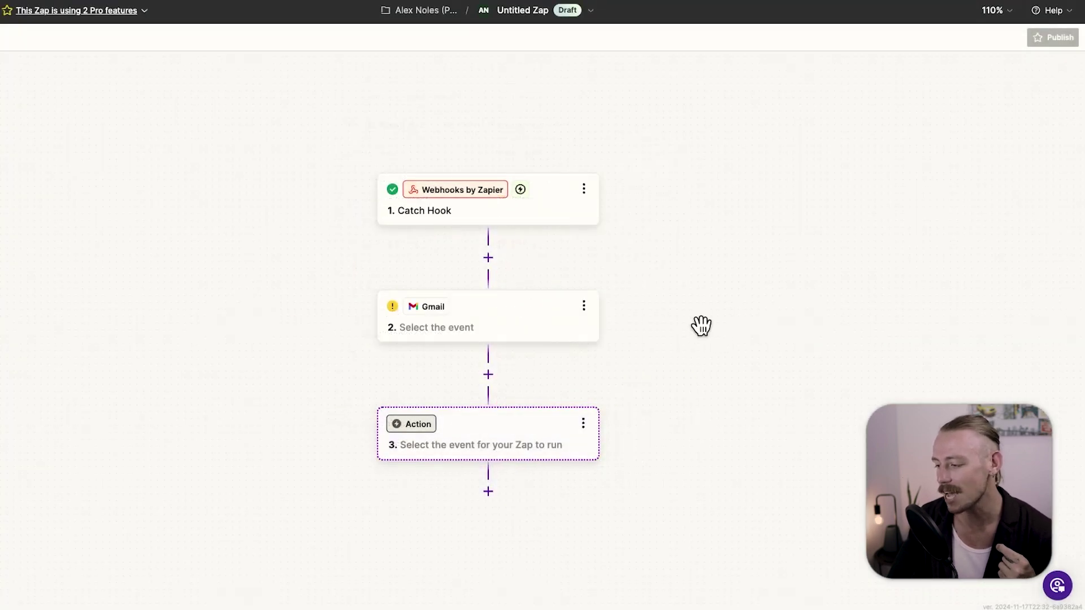